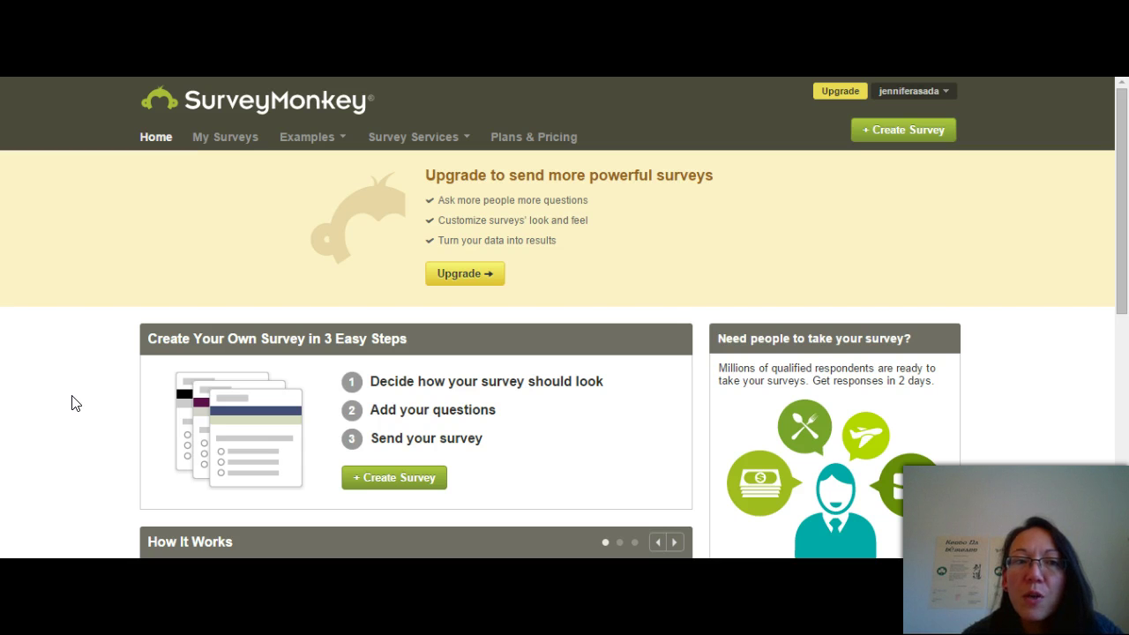
Start creating a new survey from the home page
left_click(75, 403)
left_click(198, 229)
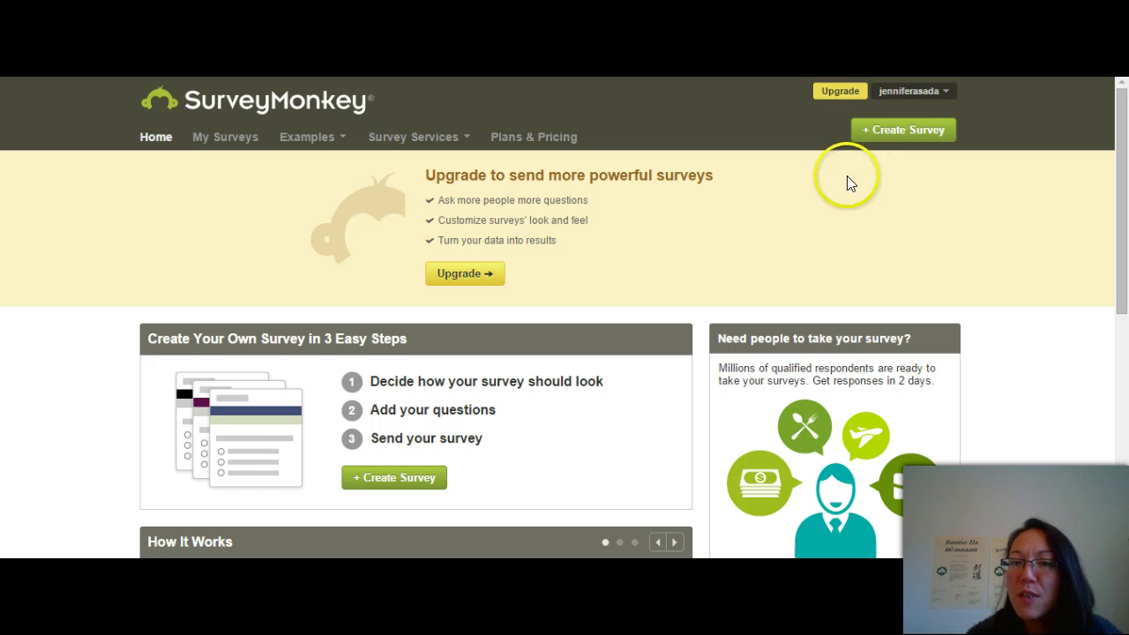
left_click(901, 135)
left_click(901, 134)
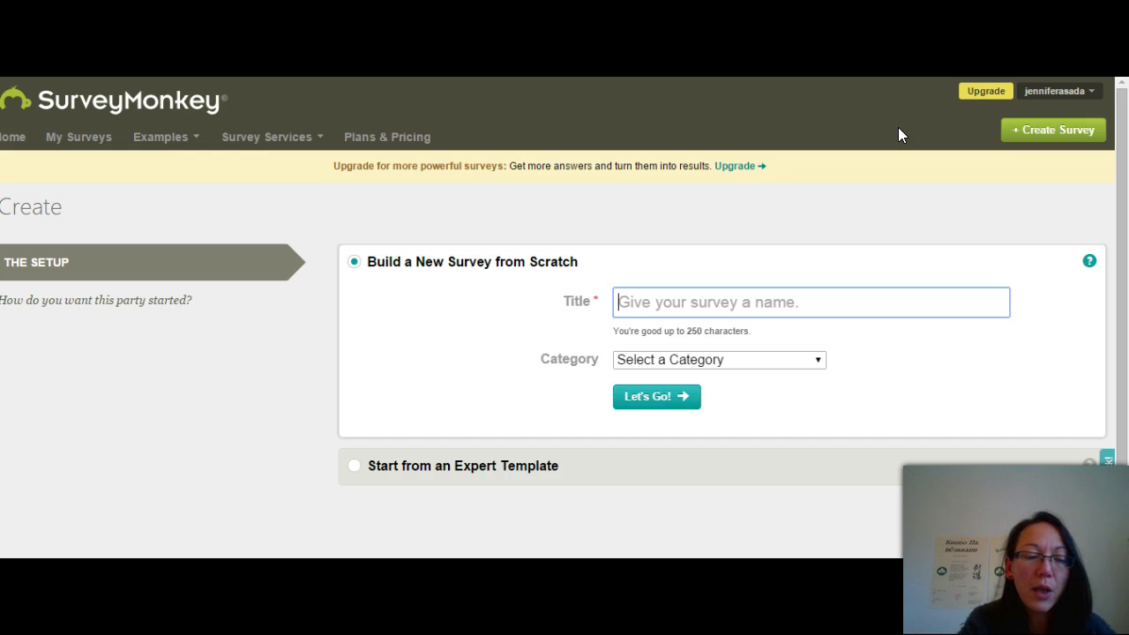
Enter "Learn How To Make Money Online Questionnaire" as the title of the new survey built from scratch
type("Le")
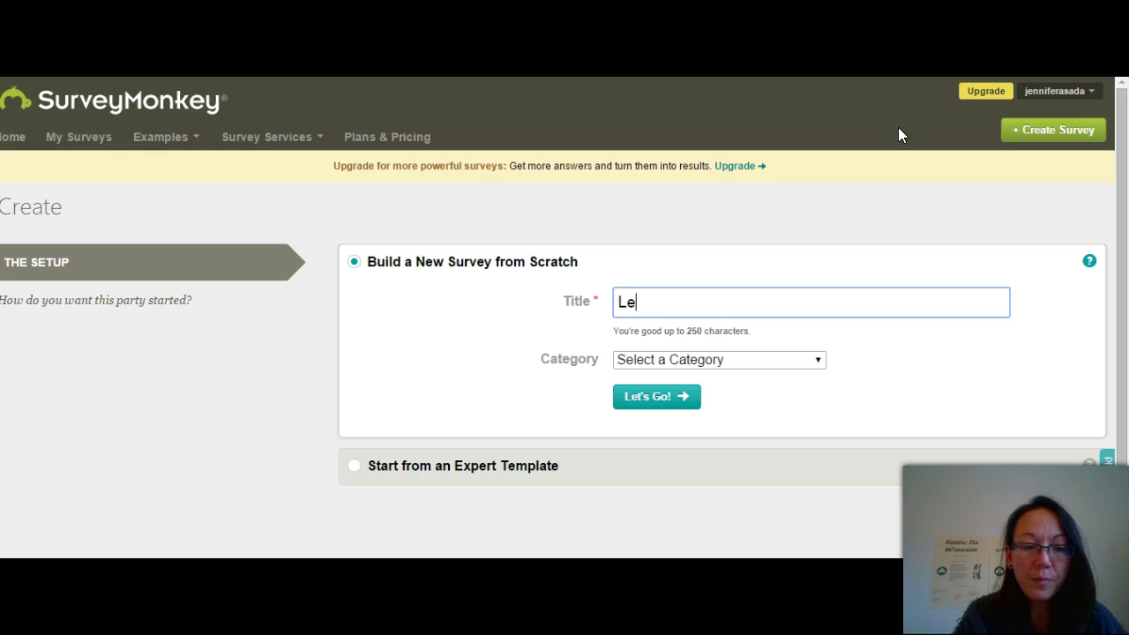
type("arn Ho")
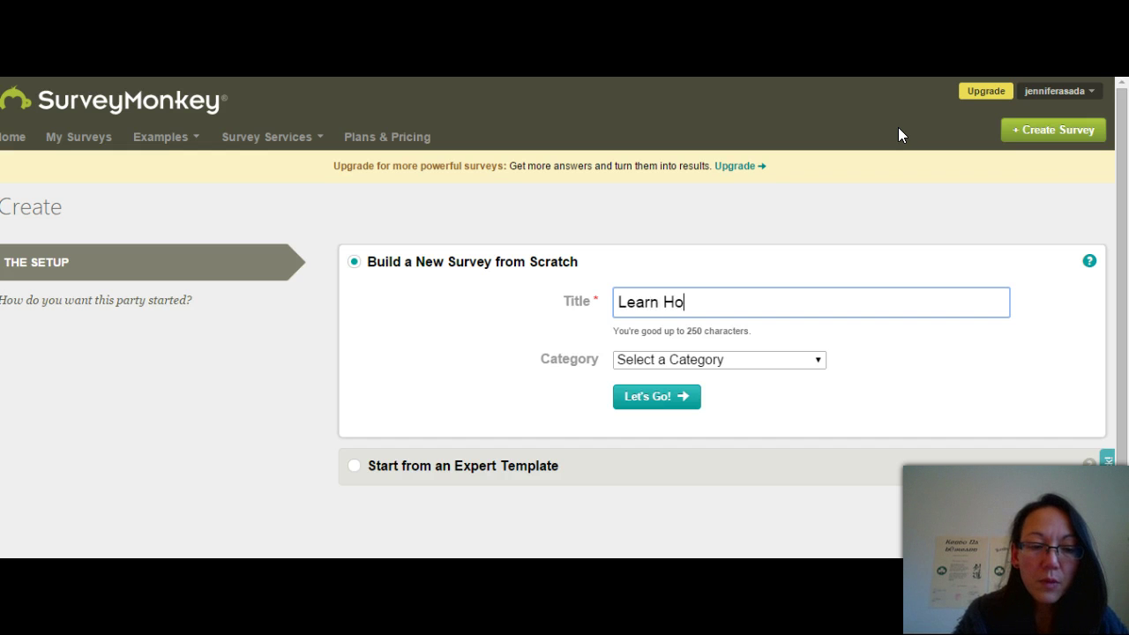
type("w To Mka")
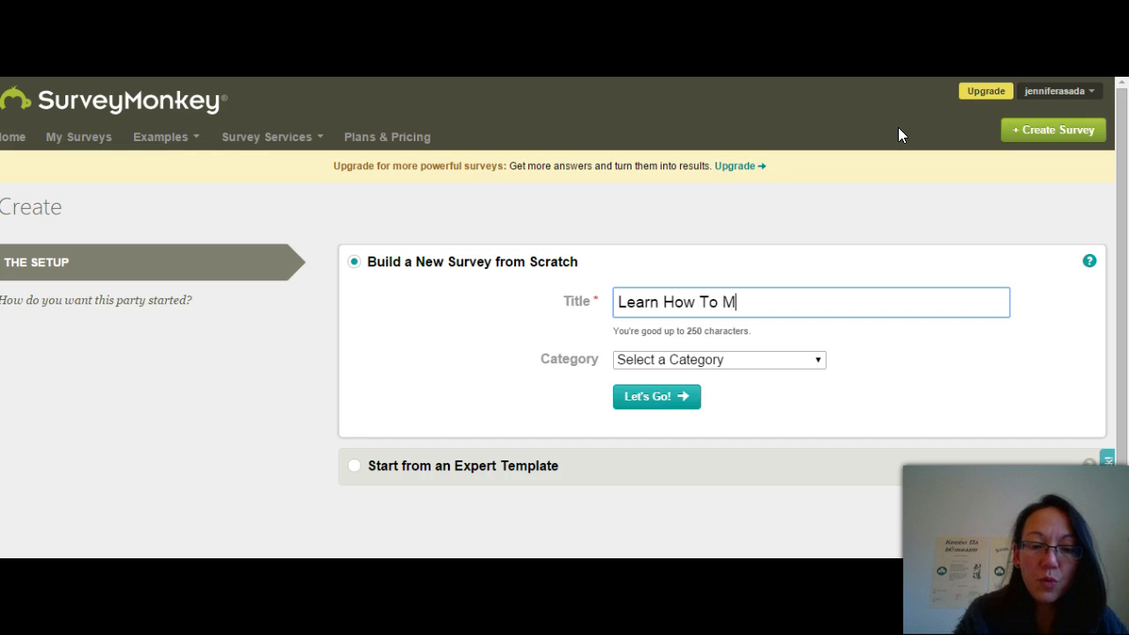
key("BackSpace")
key("BackSpace")
type("a")
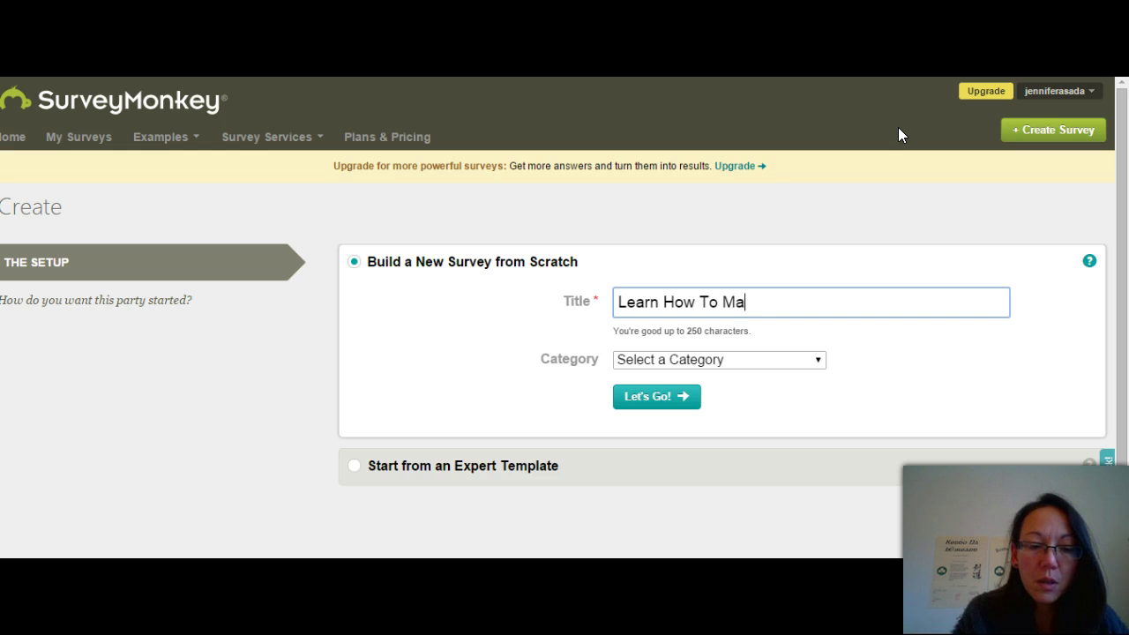
type("ke Mon")
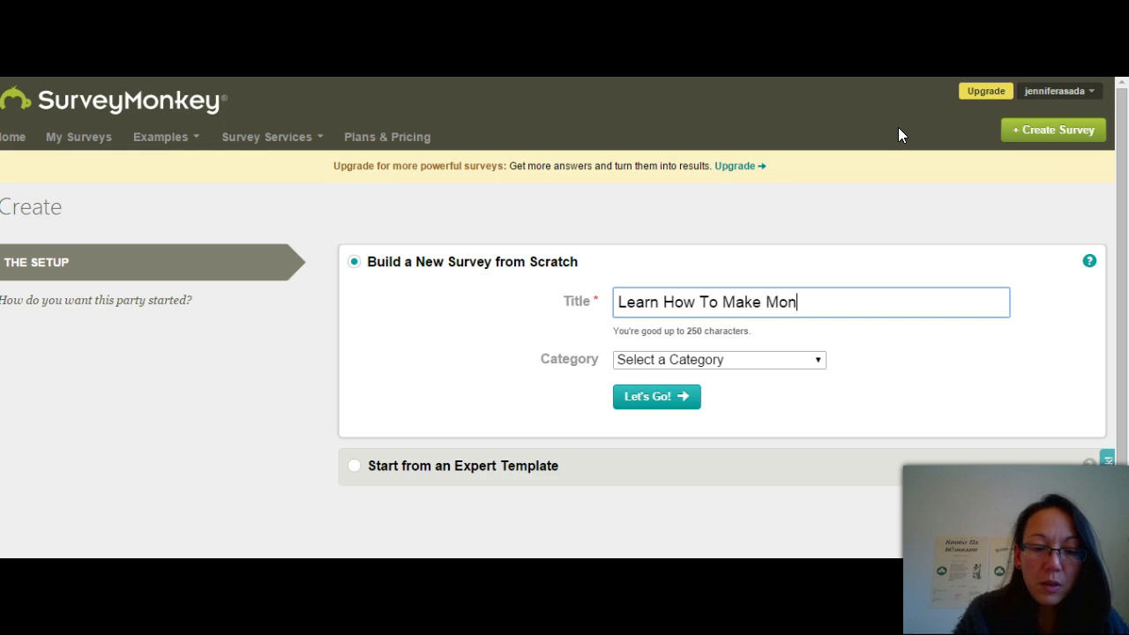
type("ey O")
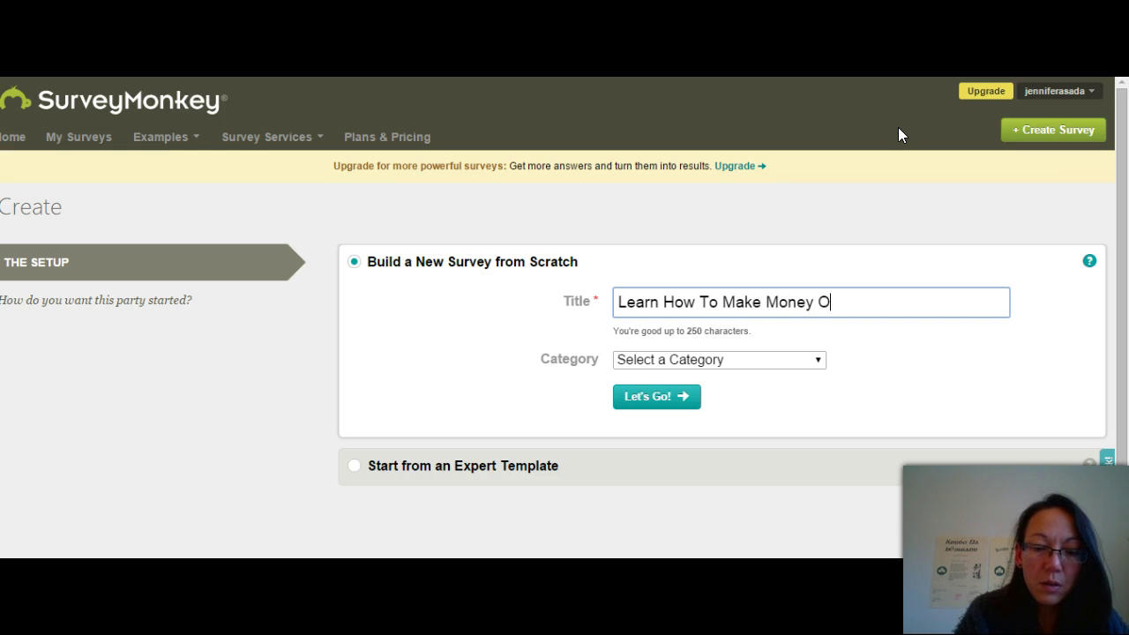
type("nline")
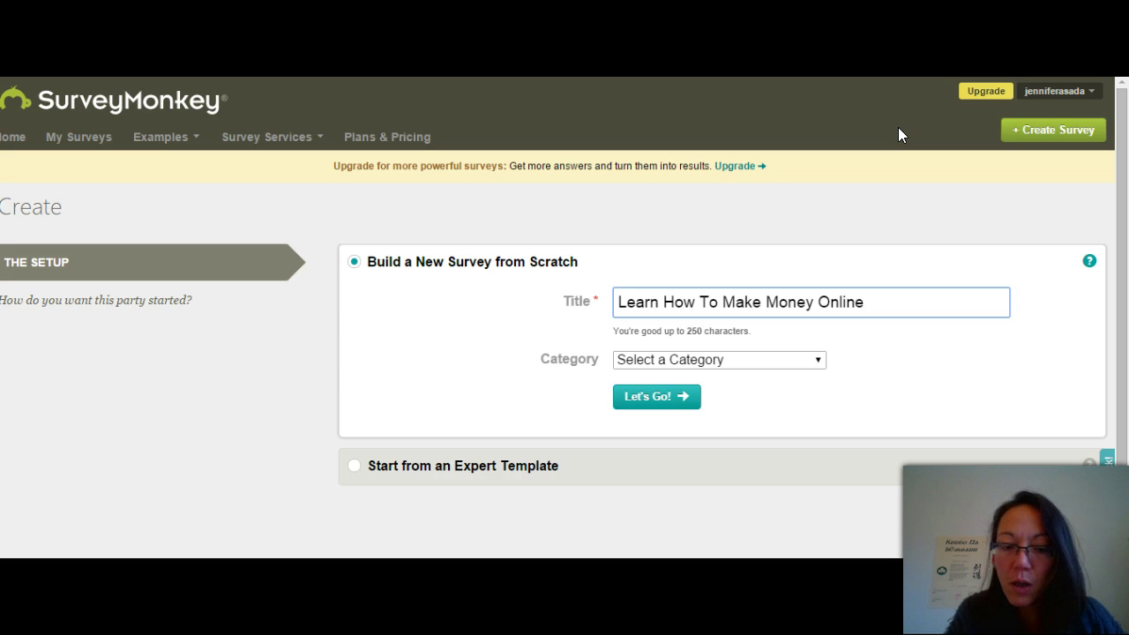
type("Que")
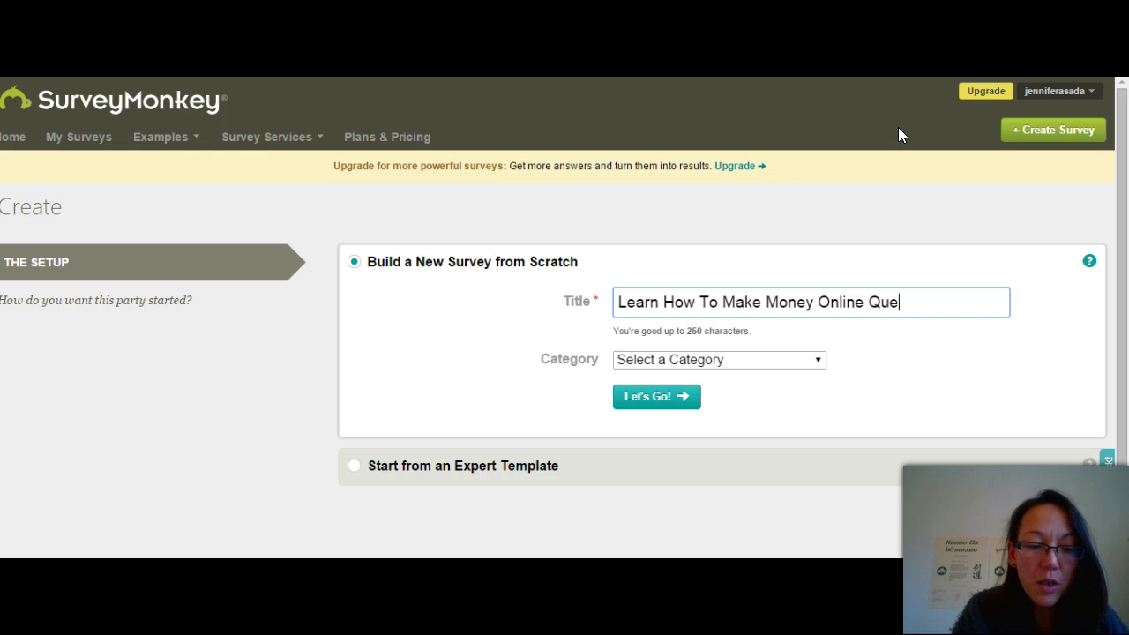
type("stionna")
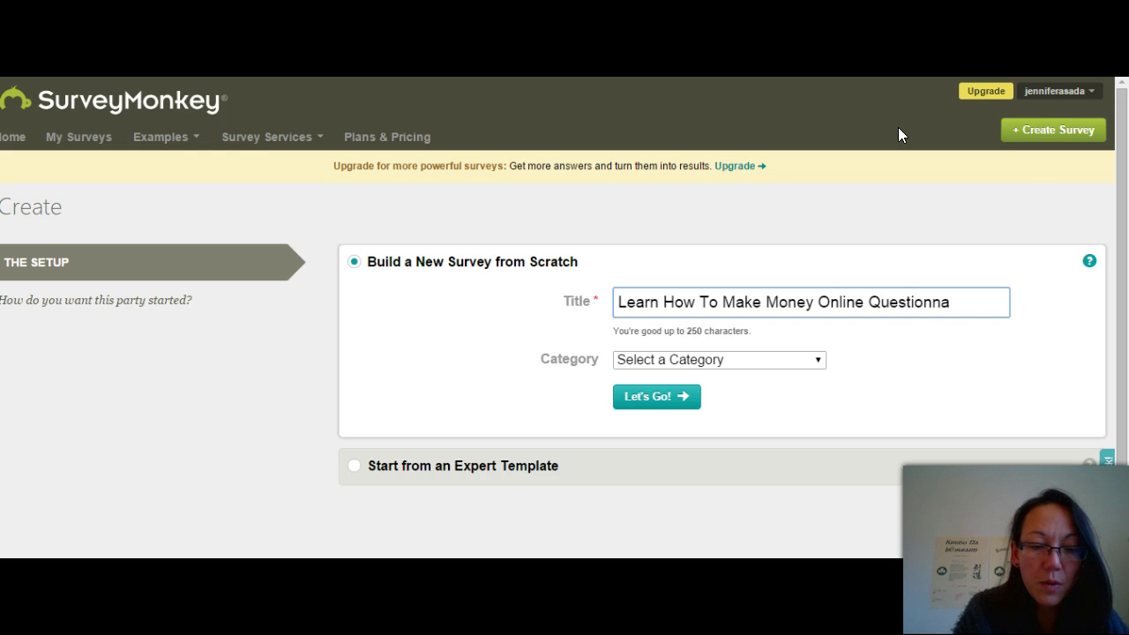
type("ire")
Put double quotation marks around "Learn How To Make Money Online" in the survey title
left_click(615, 299)
type("\"")
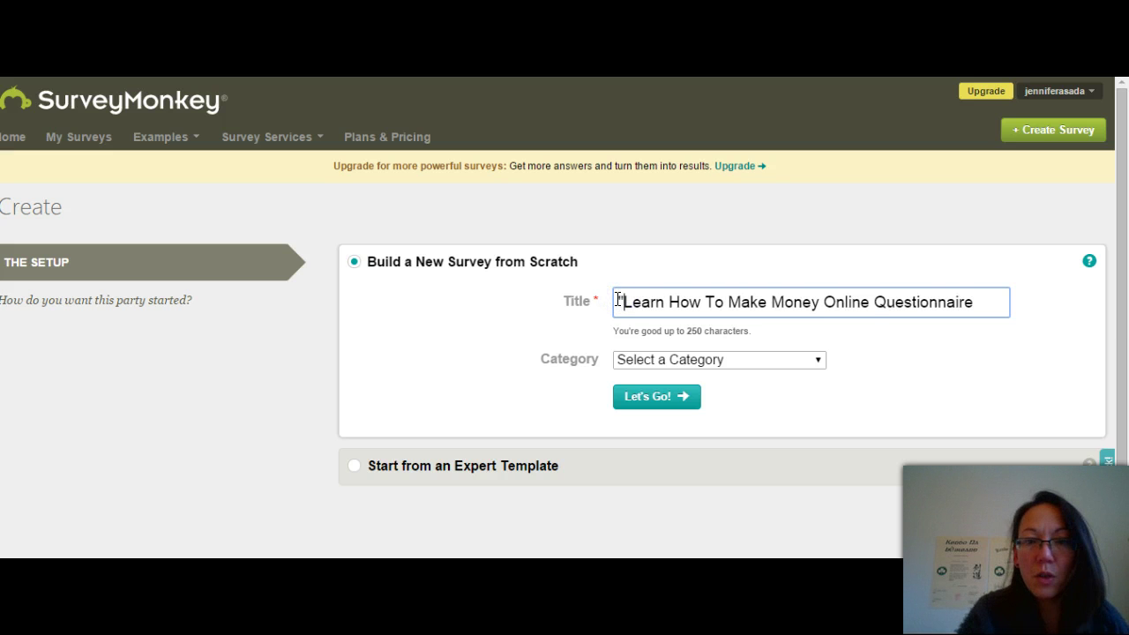
left_click(870, 303)
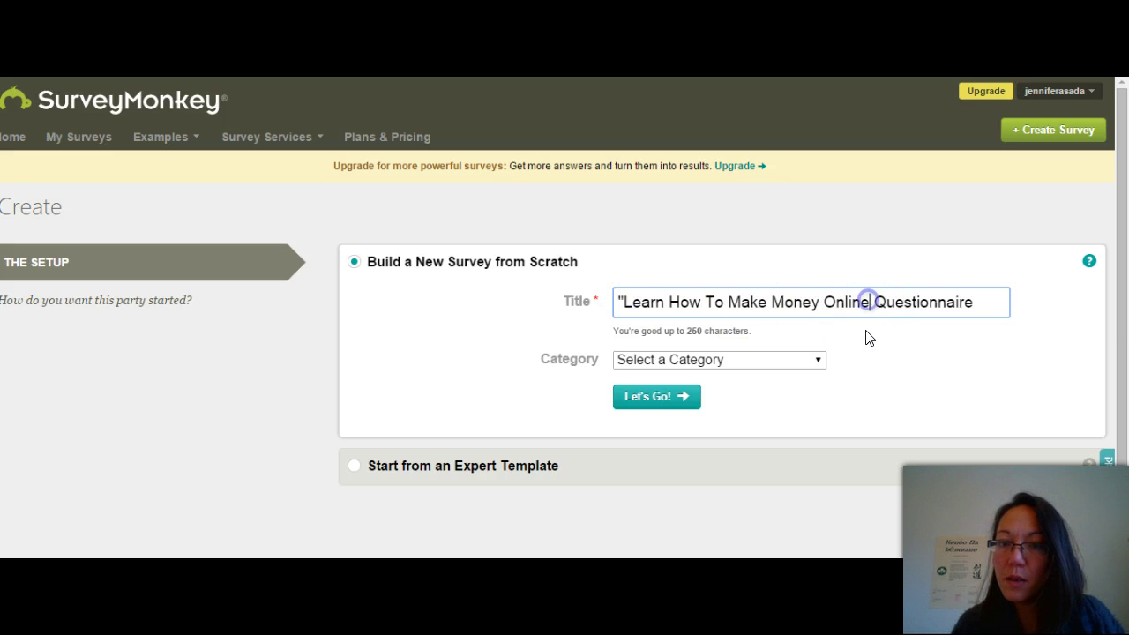
type("\"")
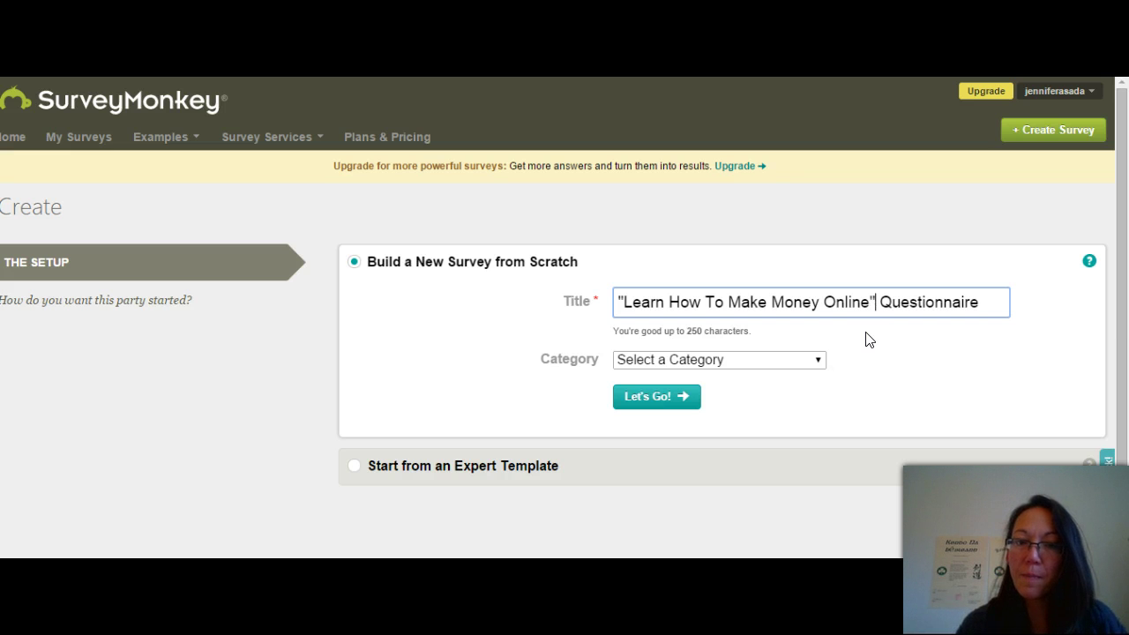
Set the survey category to Market Research and create the survey
left_click(818, 360)
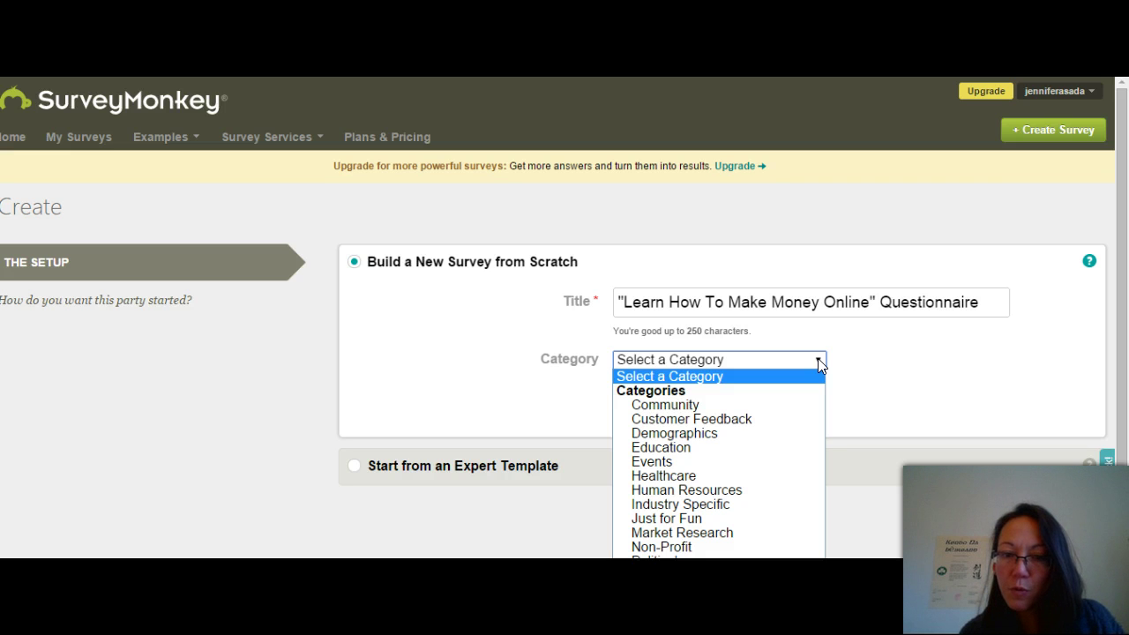
left_click(732, 531)
left_click(616, 399)
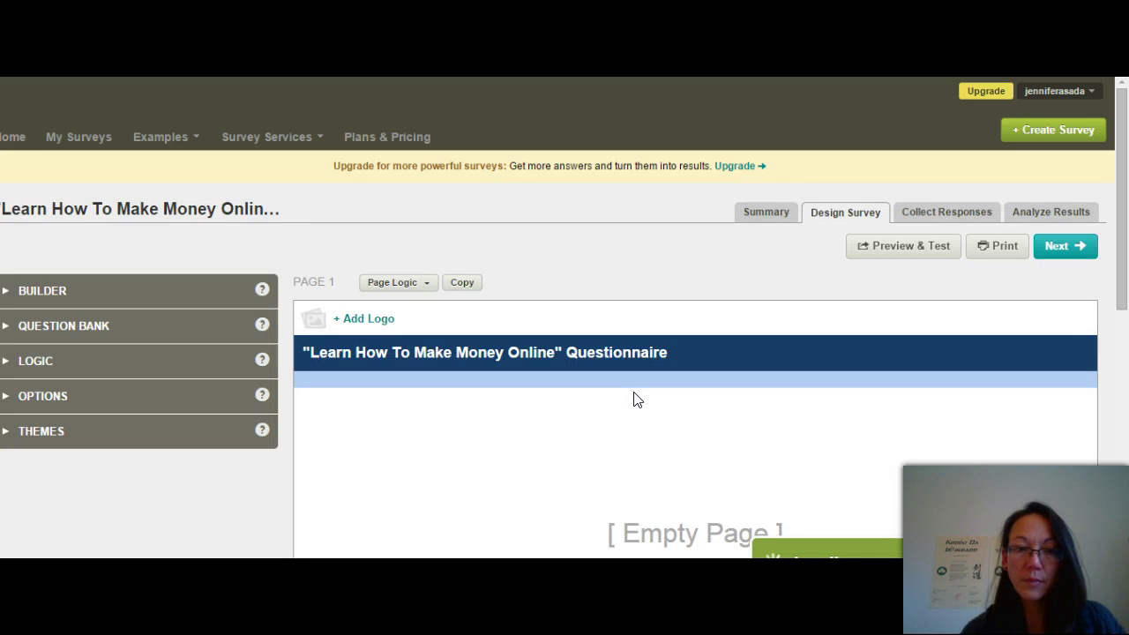
Add the page title "Help me help you!" to page 1 of the survey
left_click(1122, 240)
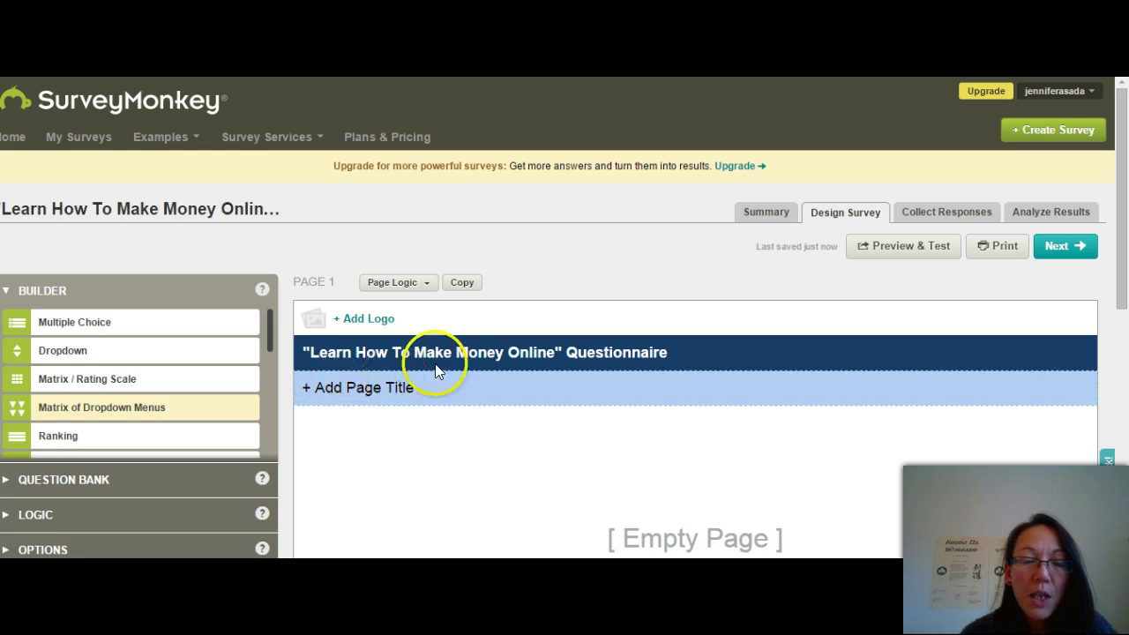
left_click(429, 393)
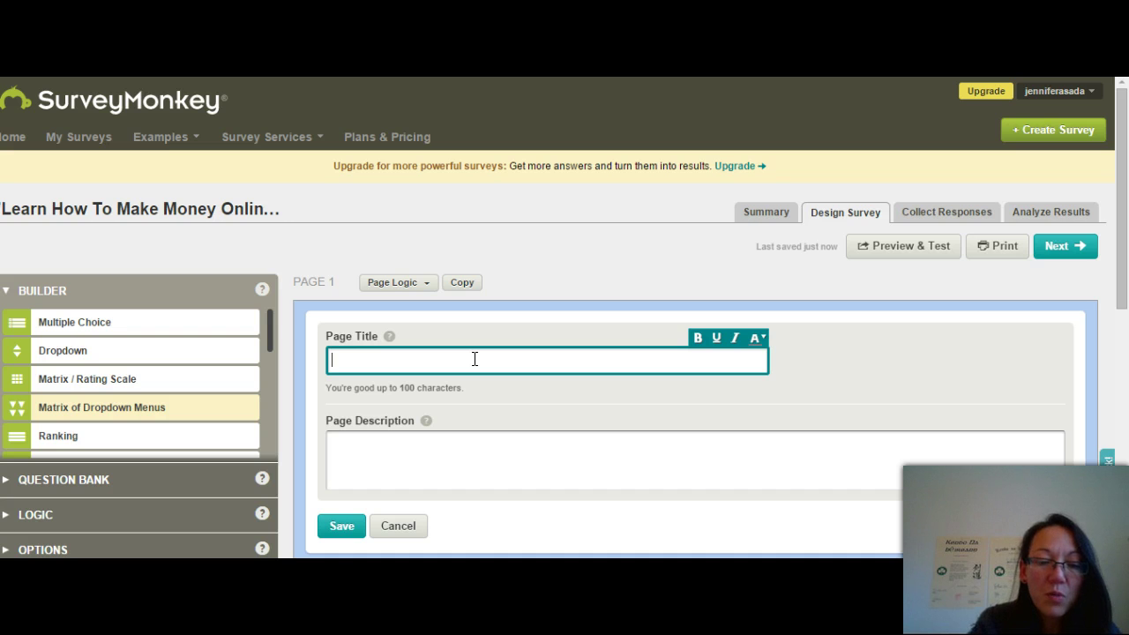
type("Hel")
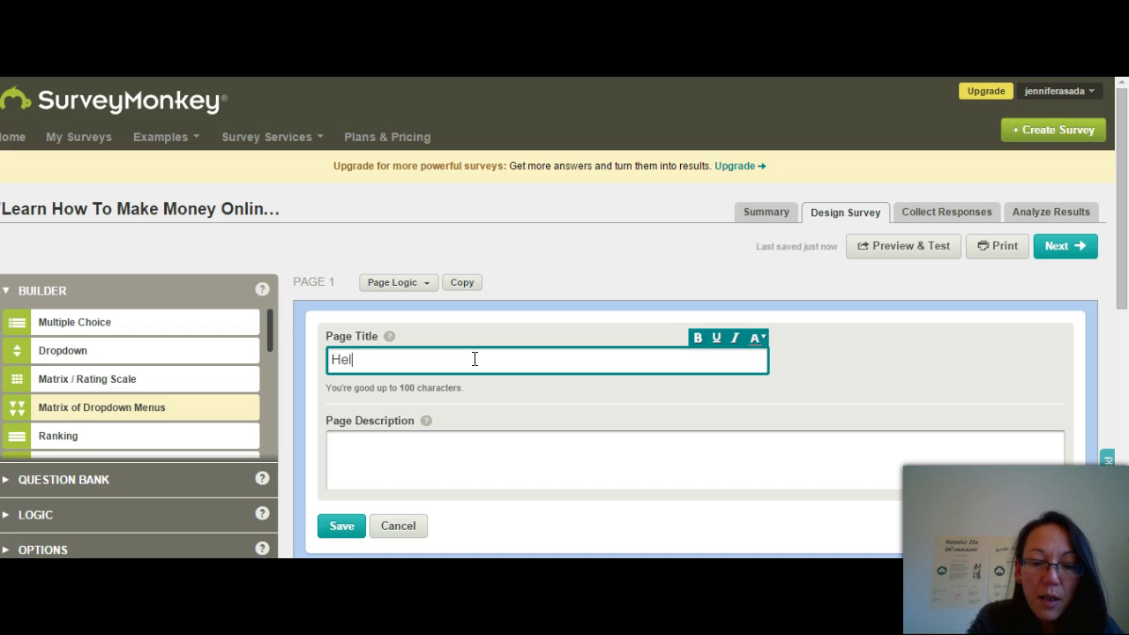
type("p me hel ")
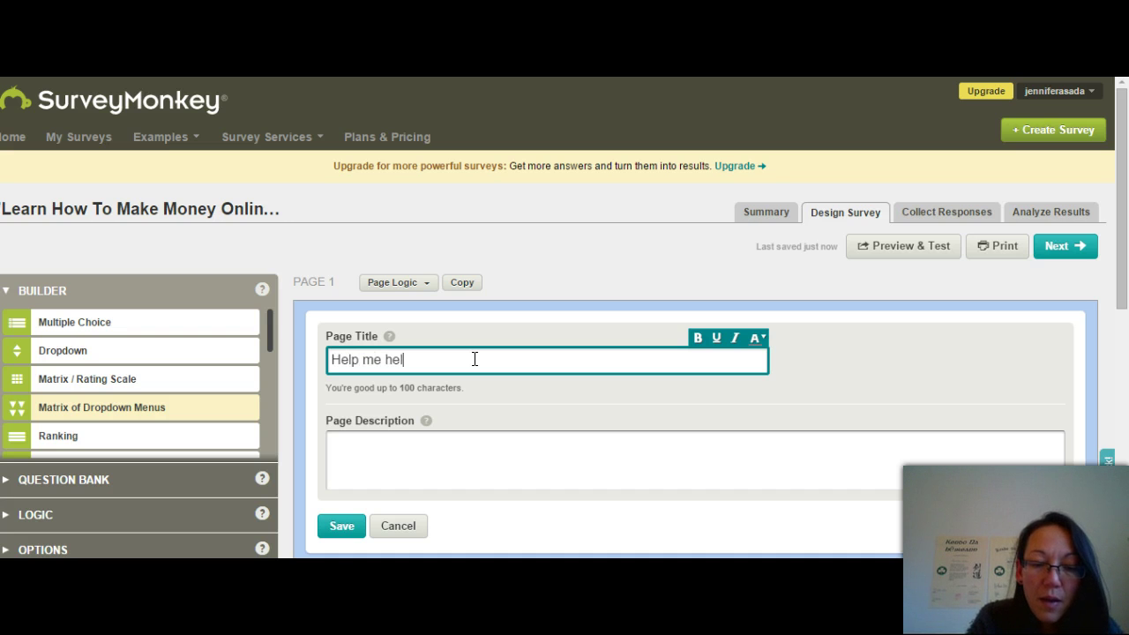
type("p you!")
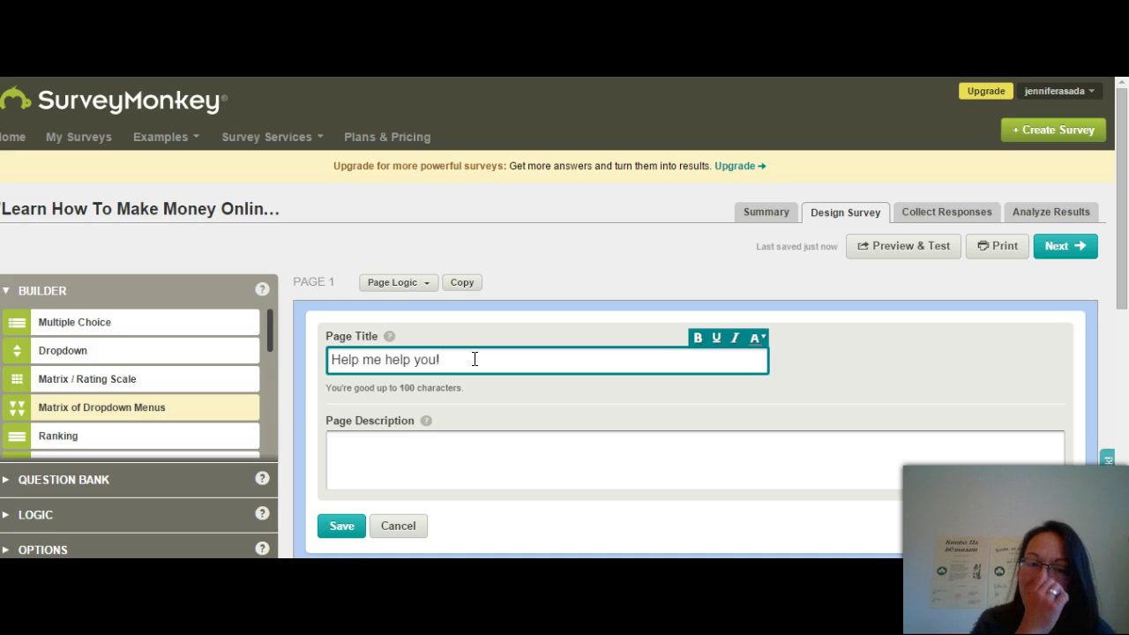
Enter the page description "take 30 seconds to answer these 3 questions to help me serve you better" and save the page details
left_click(483, 451)
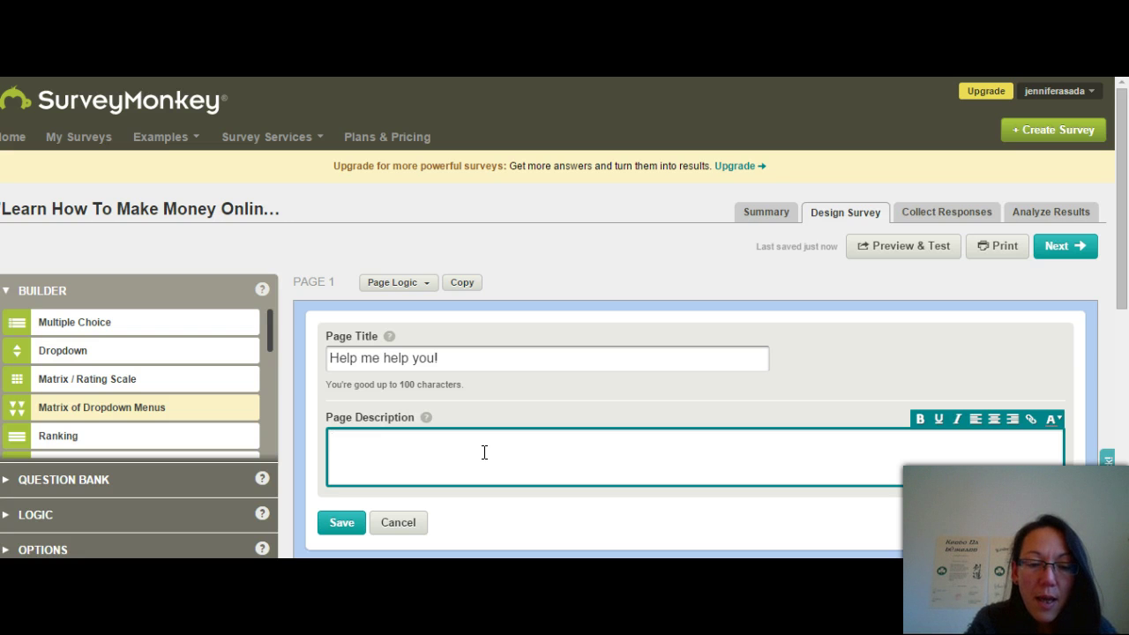
type("ta")
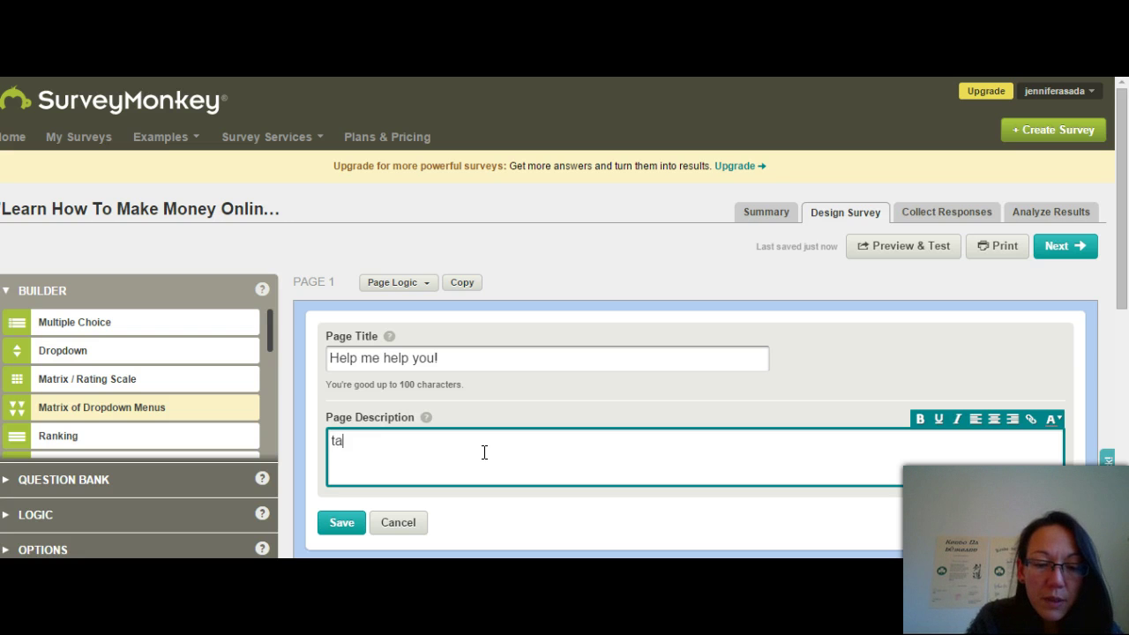
type("ke 30 s")
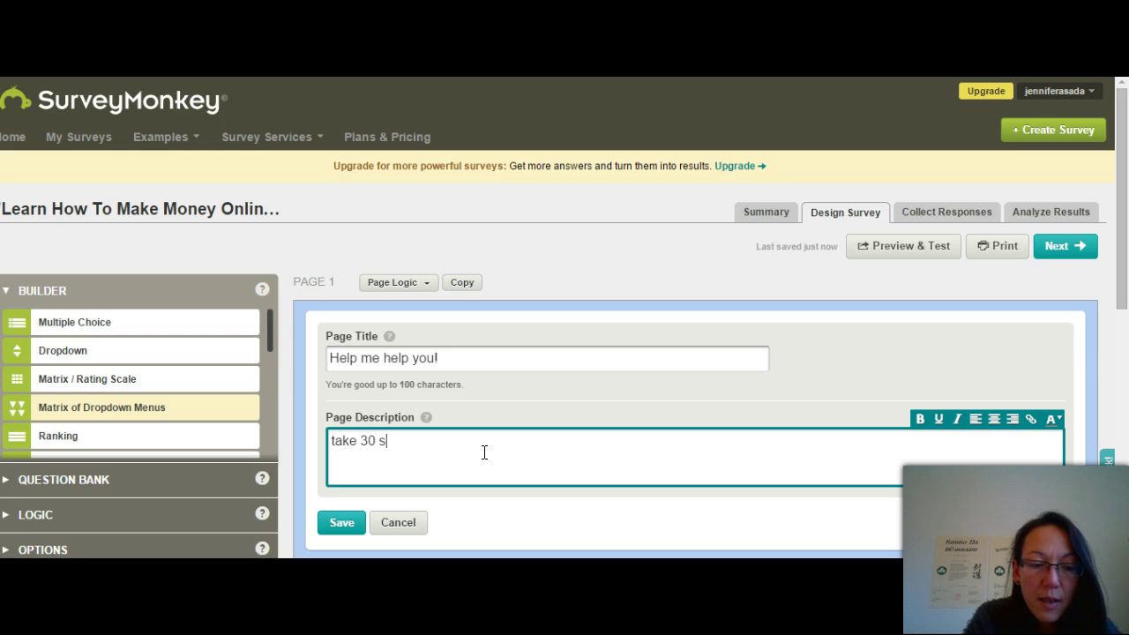
type("econds t")
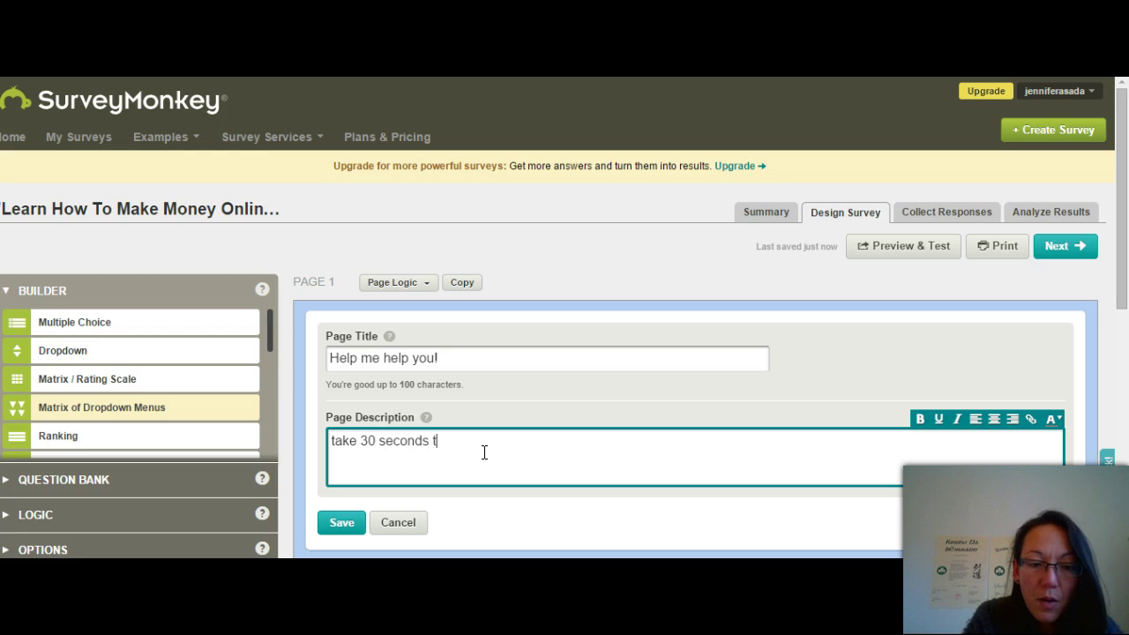
type("o answe")
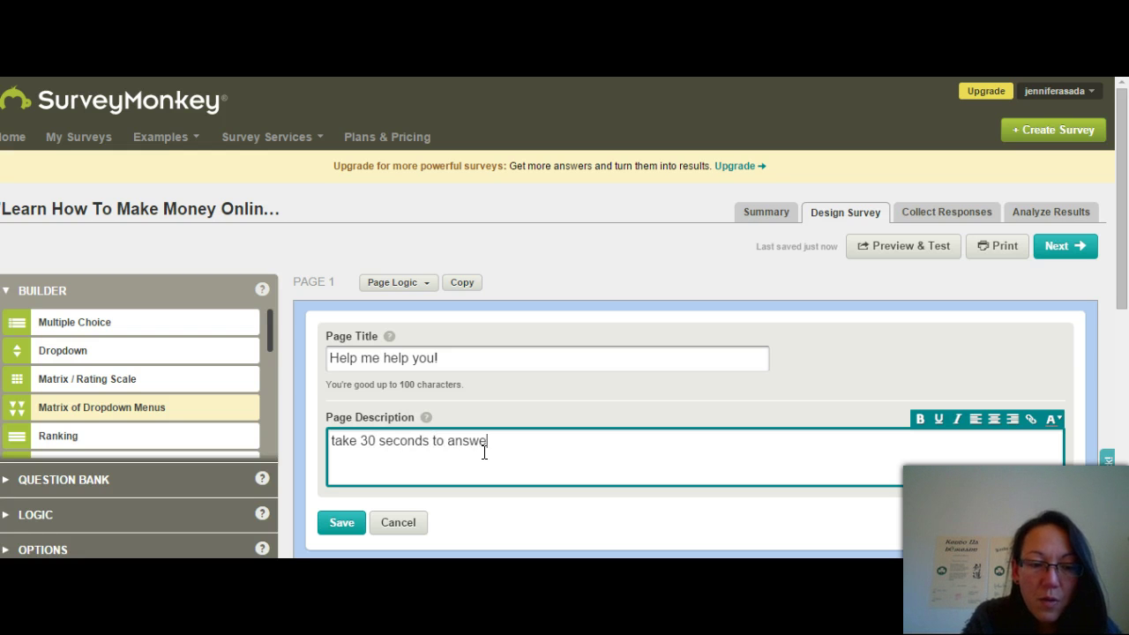
type("r these")
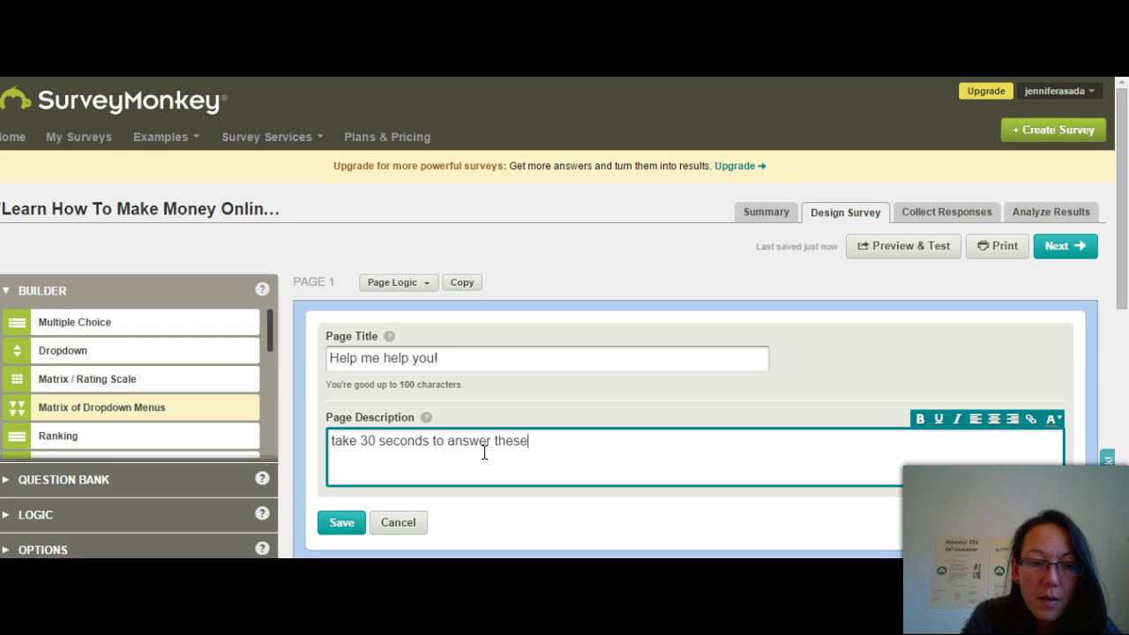
type(" 3 questions")
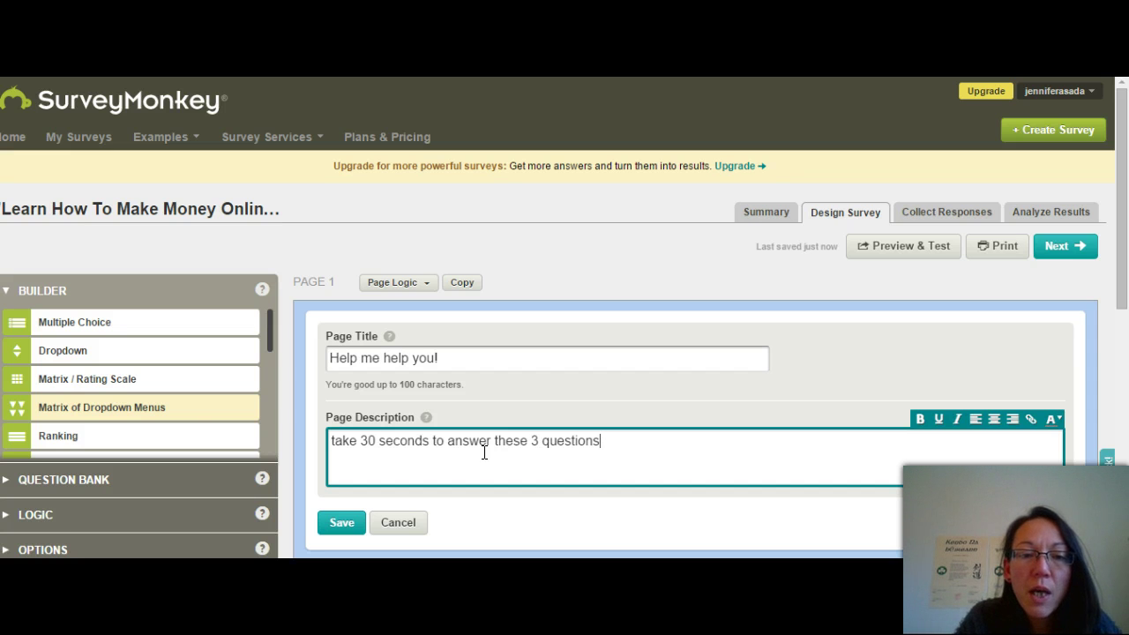
type("to ")
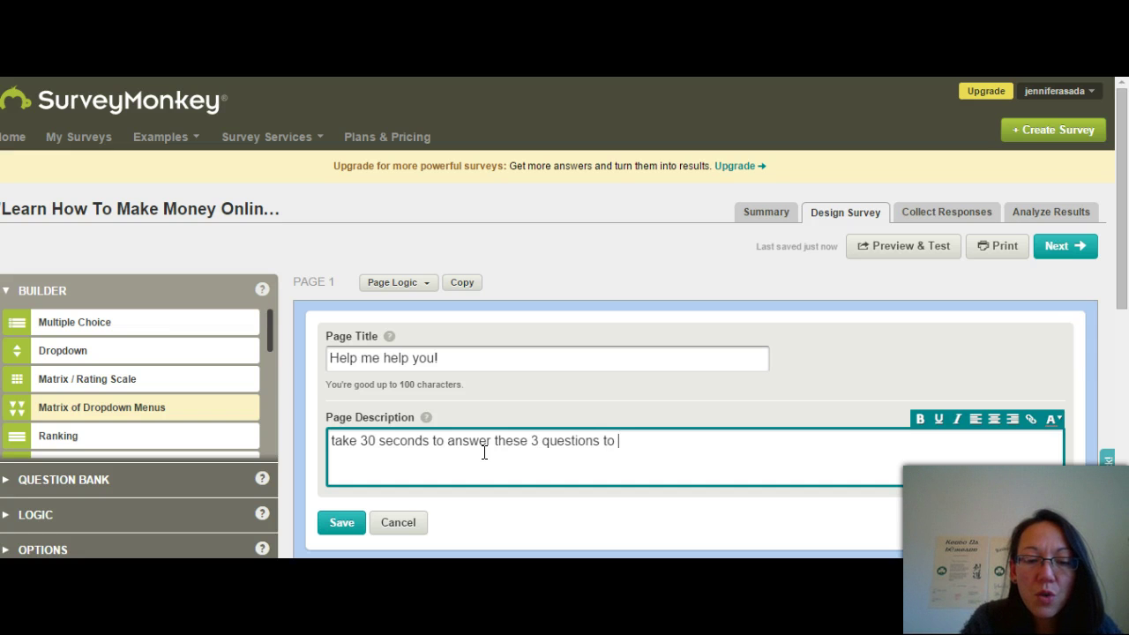
type("help m")
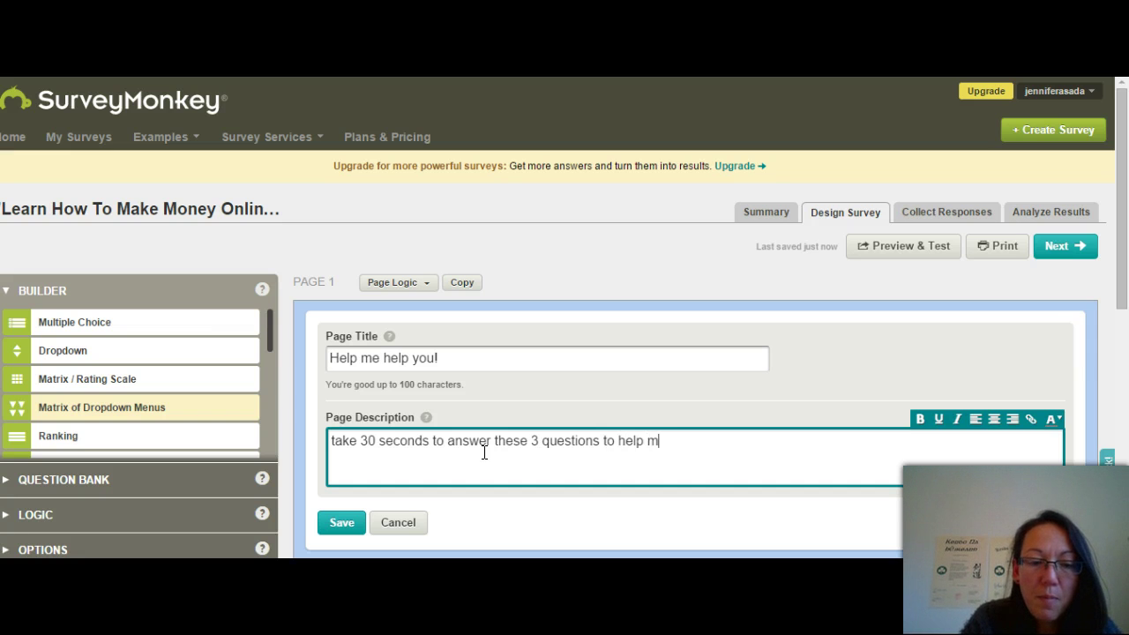
type("e serve you better")
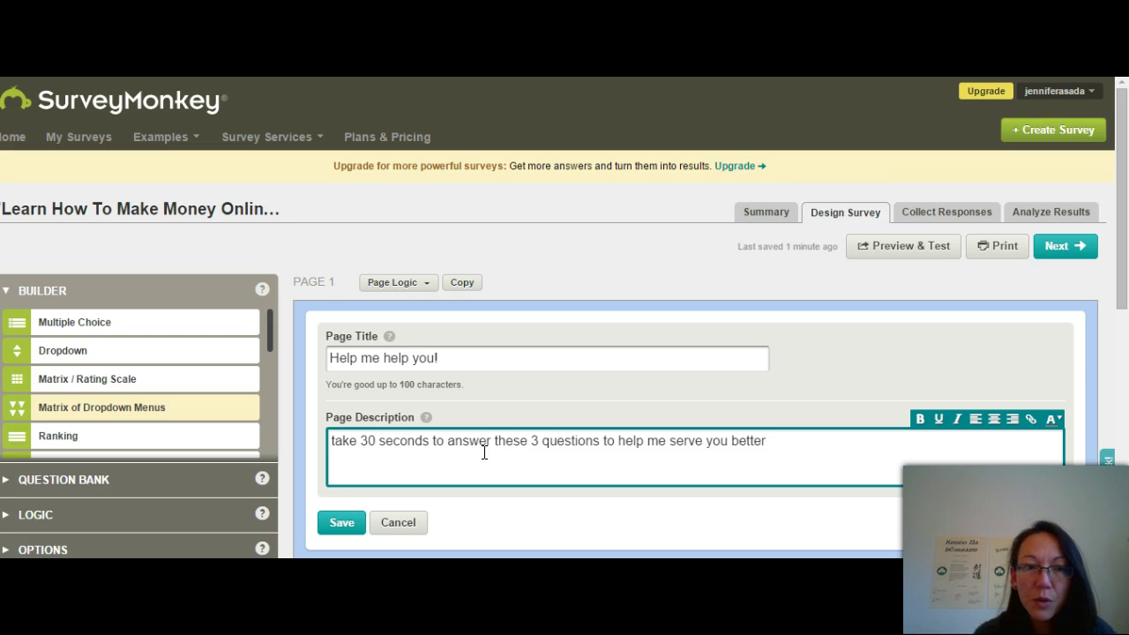
left_click(342, 522)
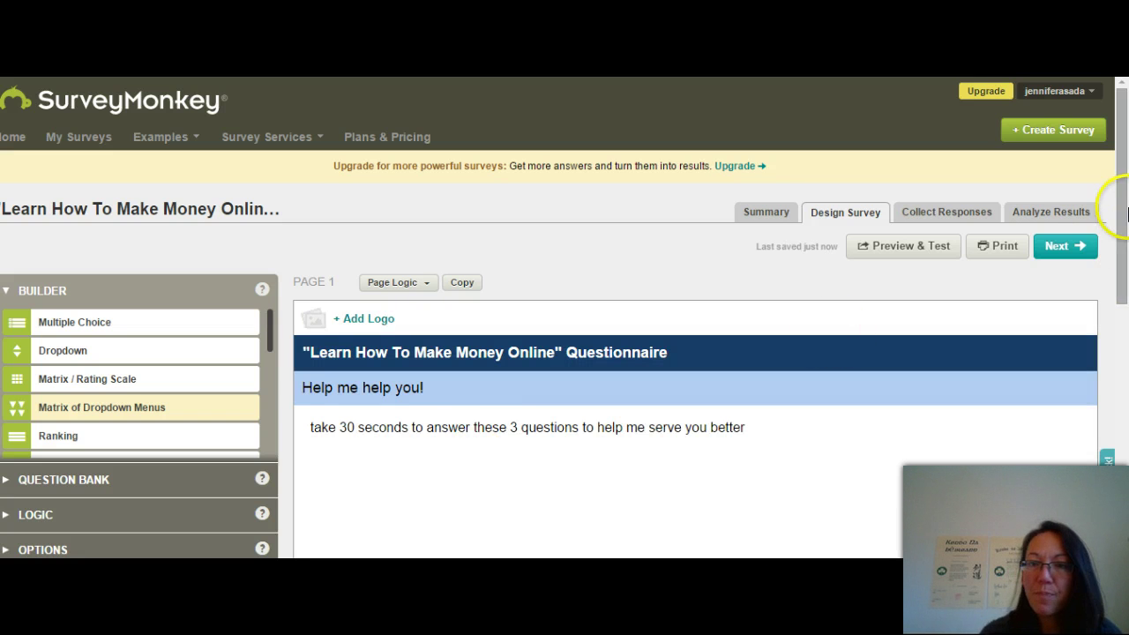
Add a Dropdown question to page 1 of the survey
left_click_drag(1122, 203, 1122, 219)
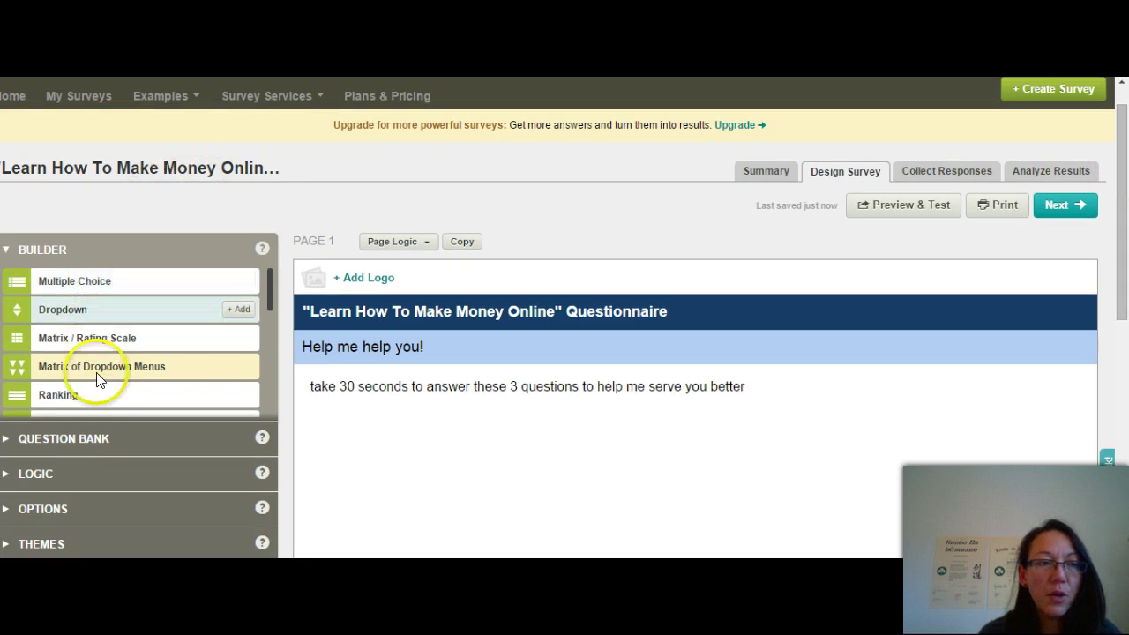
mouse_move(269, 274)
left_mouse_down()
mouse_move(264, 396)
mouse_move(270, 255)
left_mouse_up()
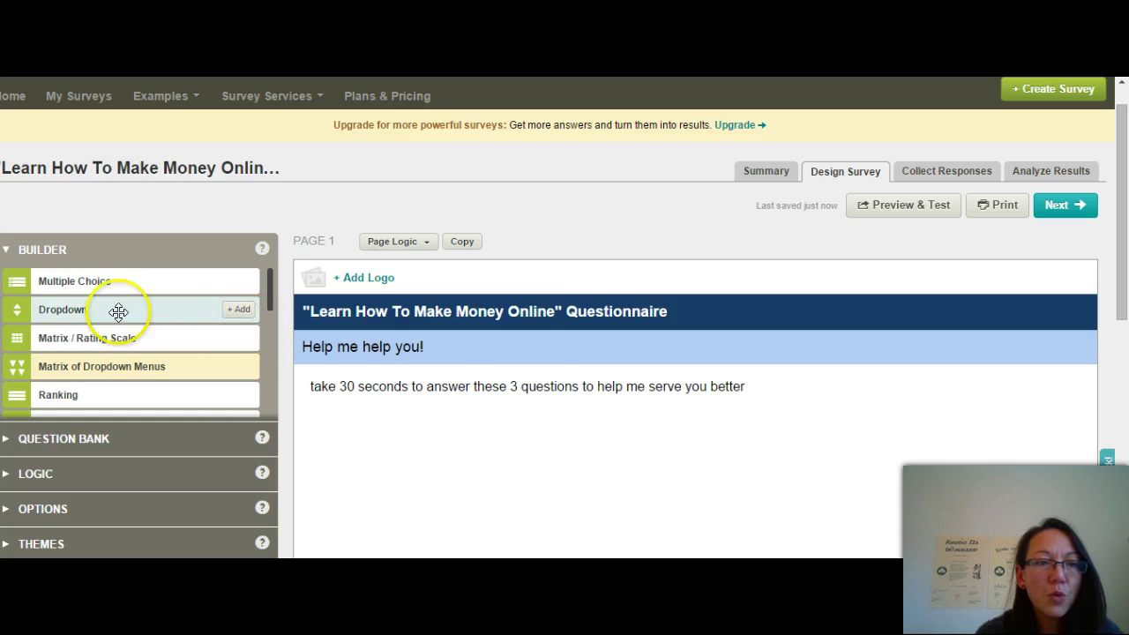
mouse_move(61, 308)
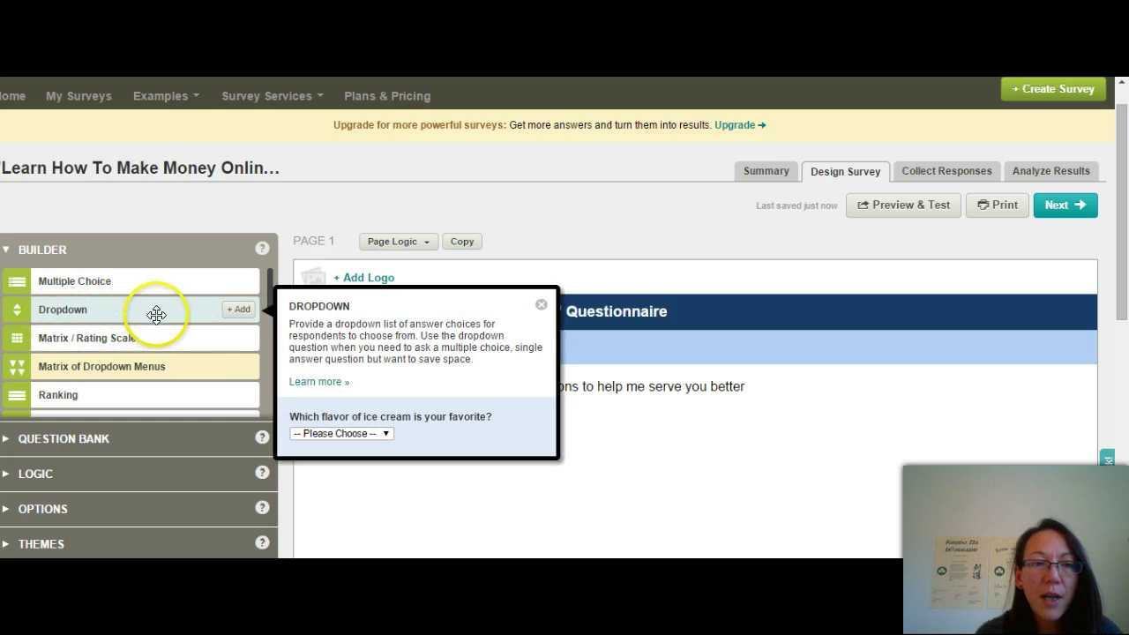
left_click(241, 311)
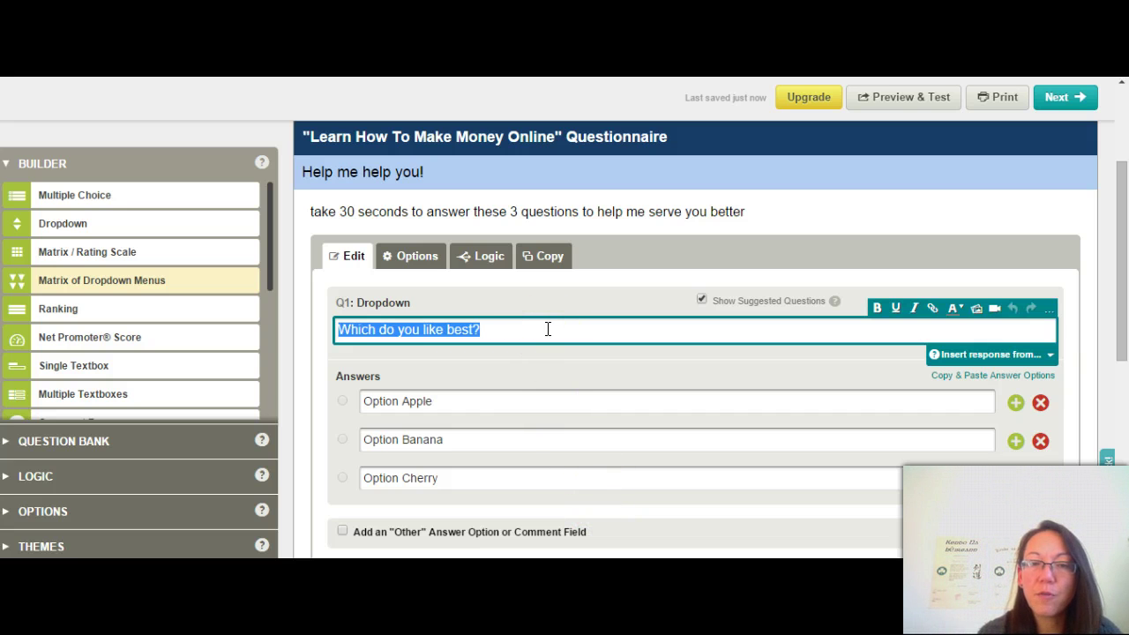
Replace the sample text of question 1 with "Do you have any prior experience making money online?"
key("BackSpace")
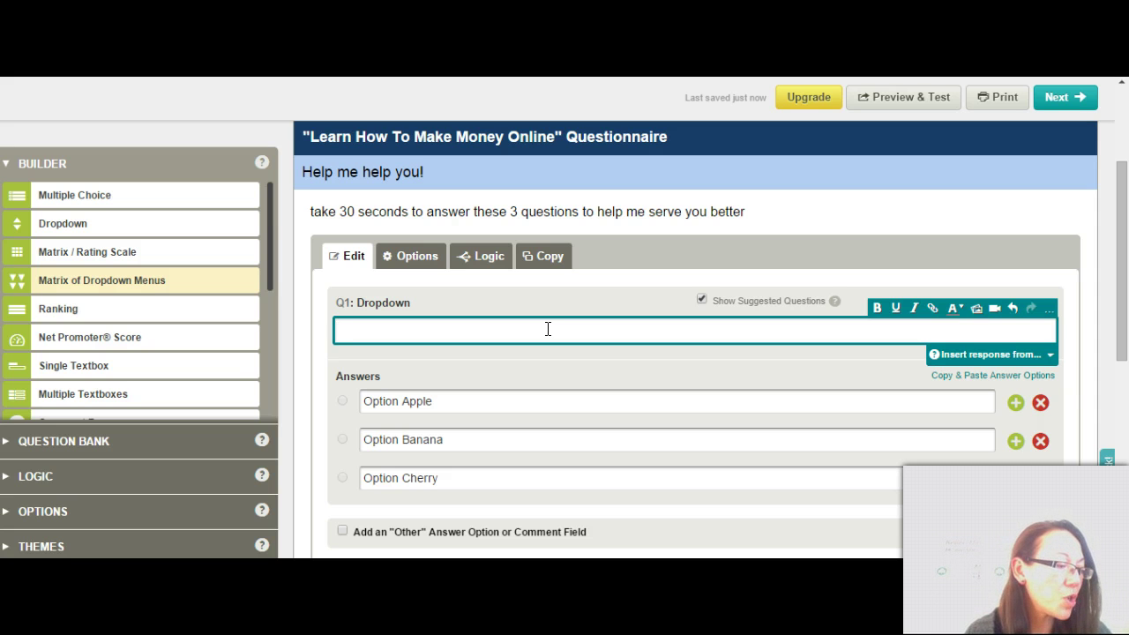
type("D")
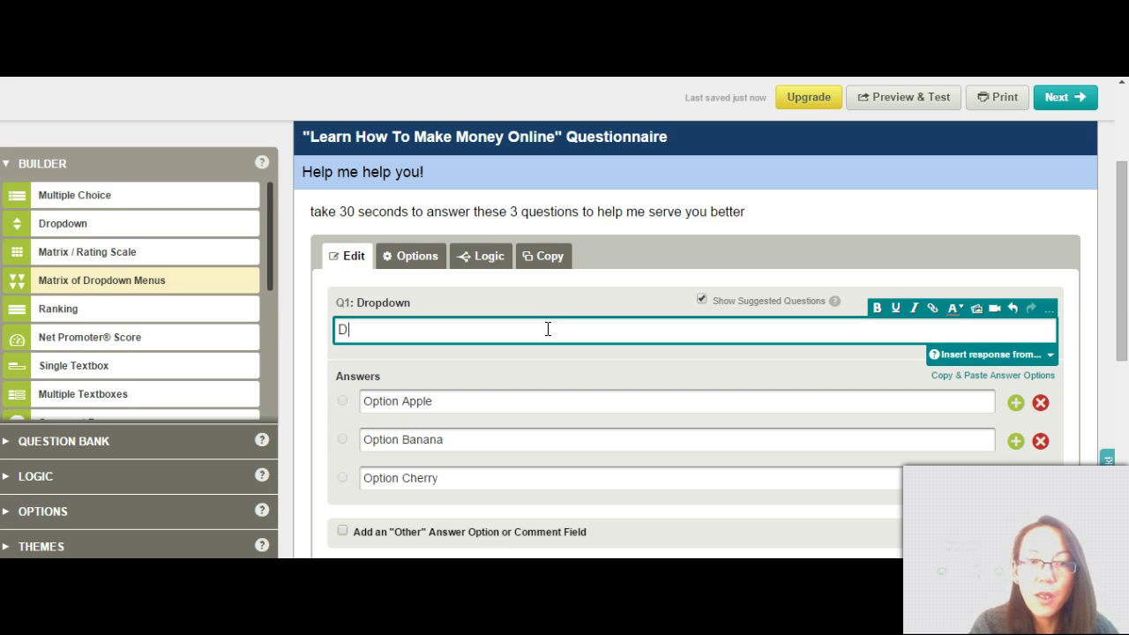
type("o you have an")
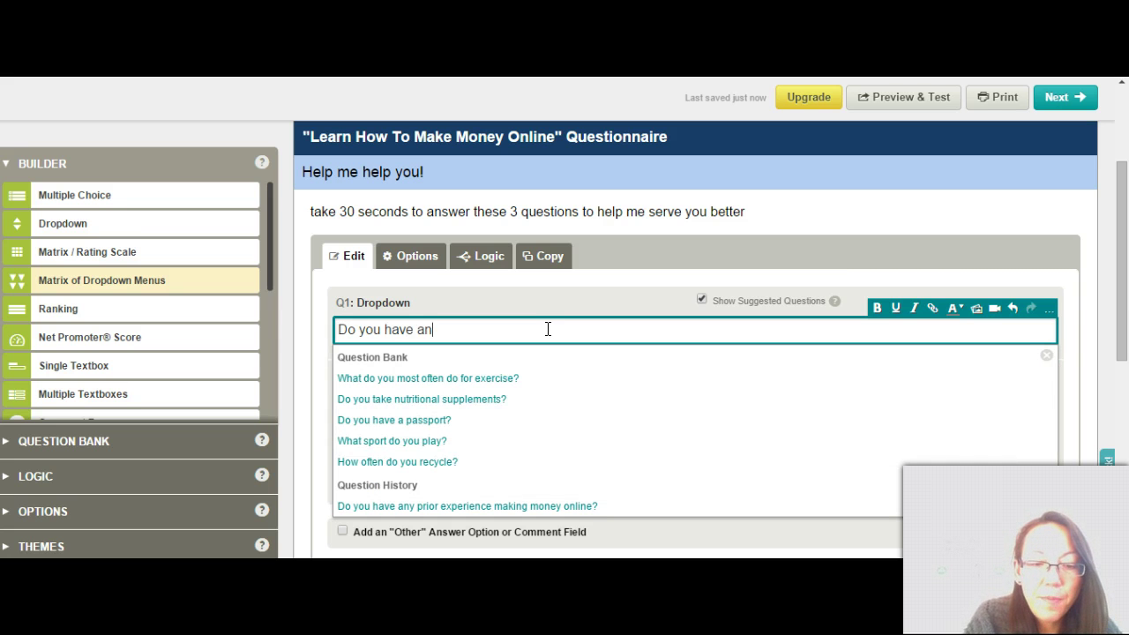
type("y prior e")
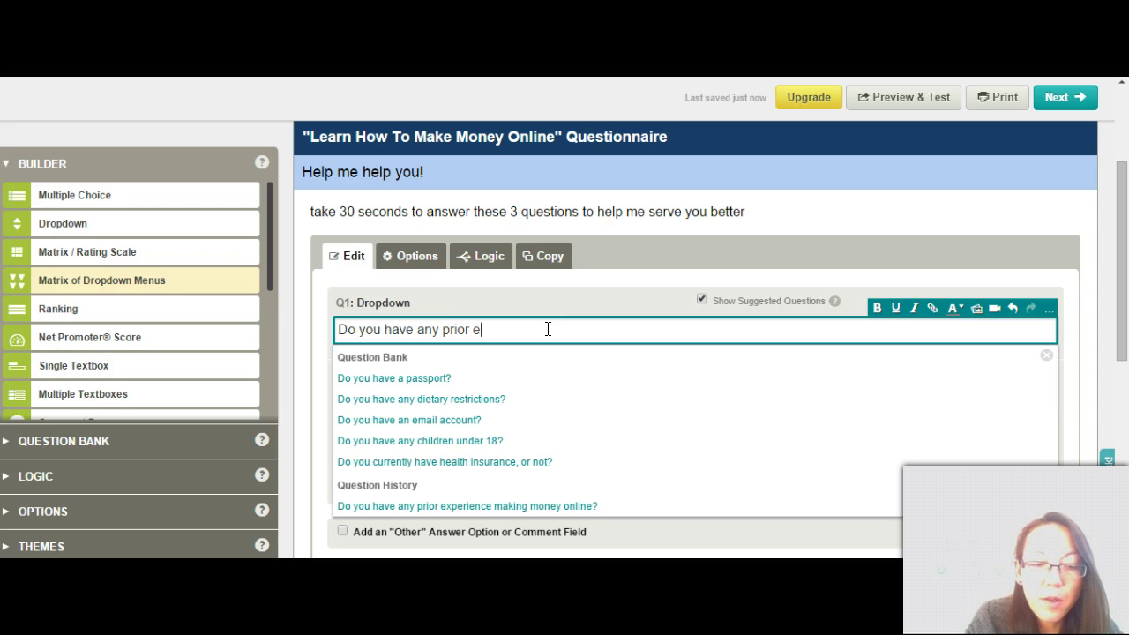
type("xperien")
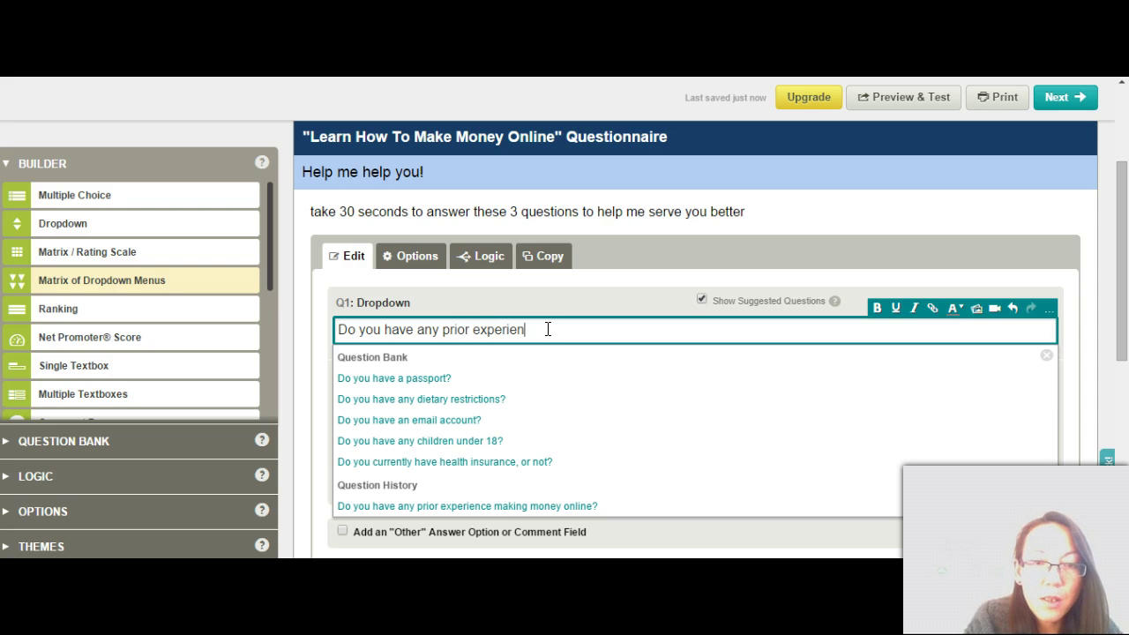
type("ce making")
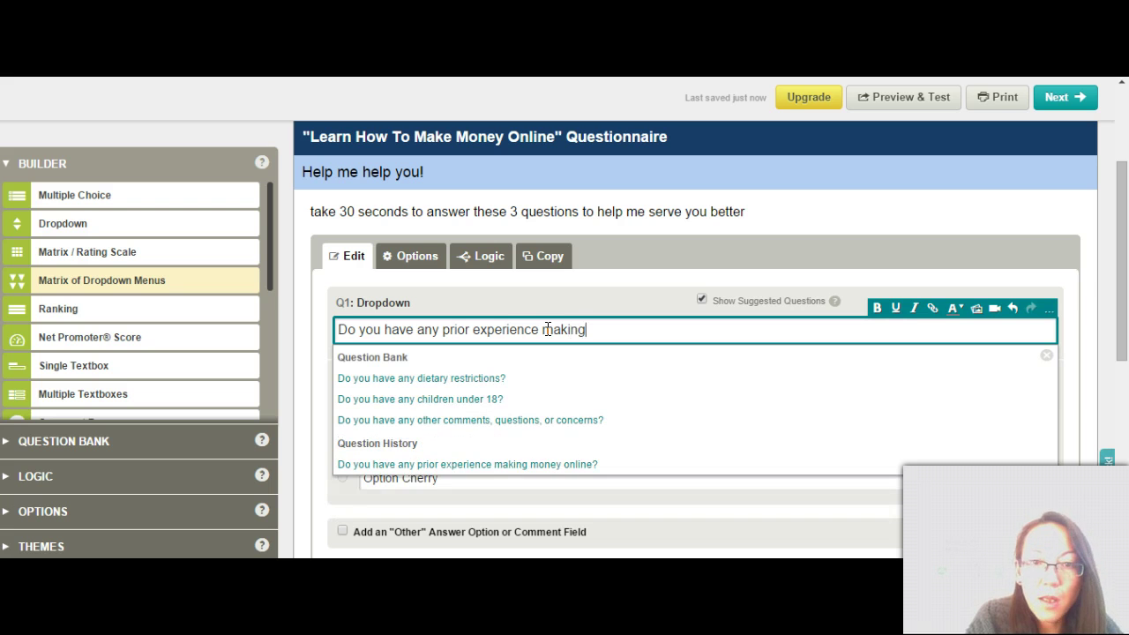
type(" money")
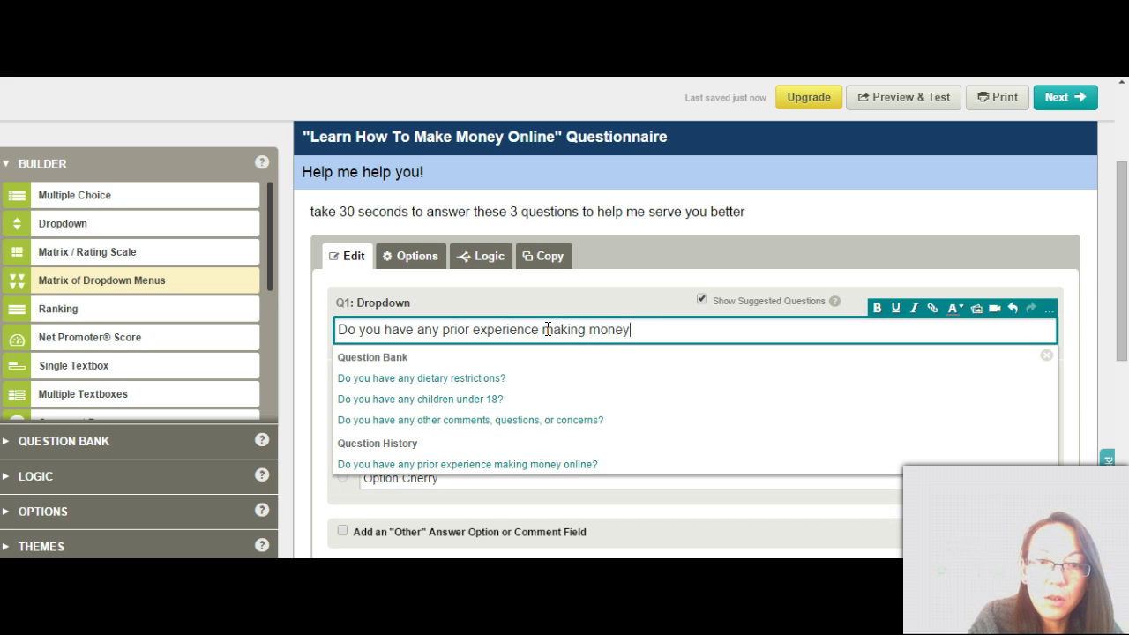
type(" online?")
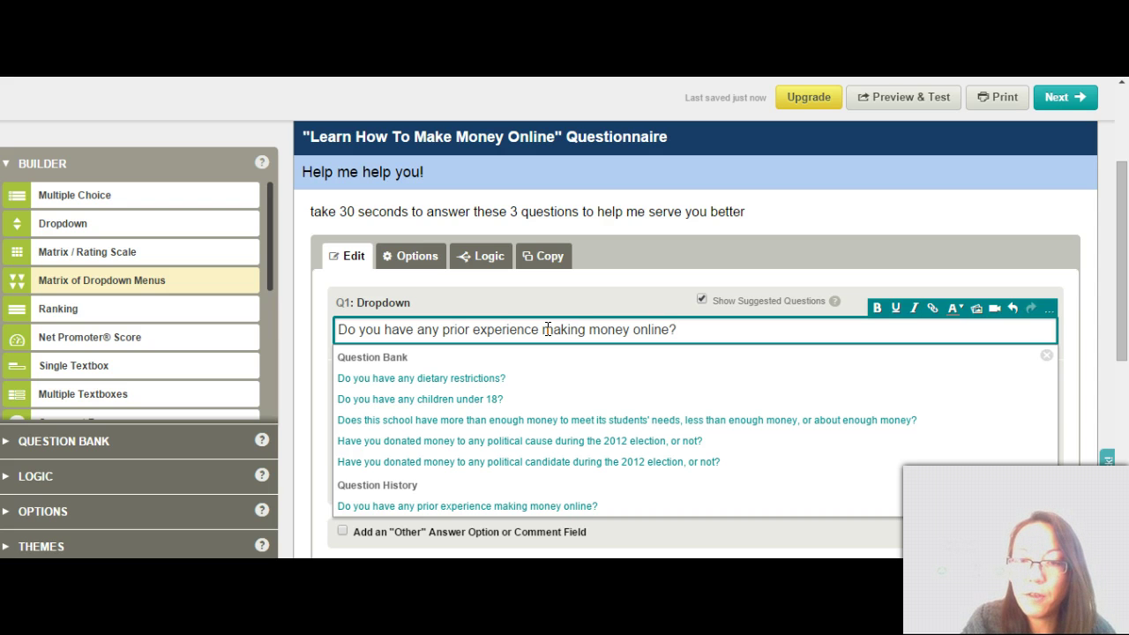
key("Return")
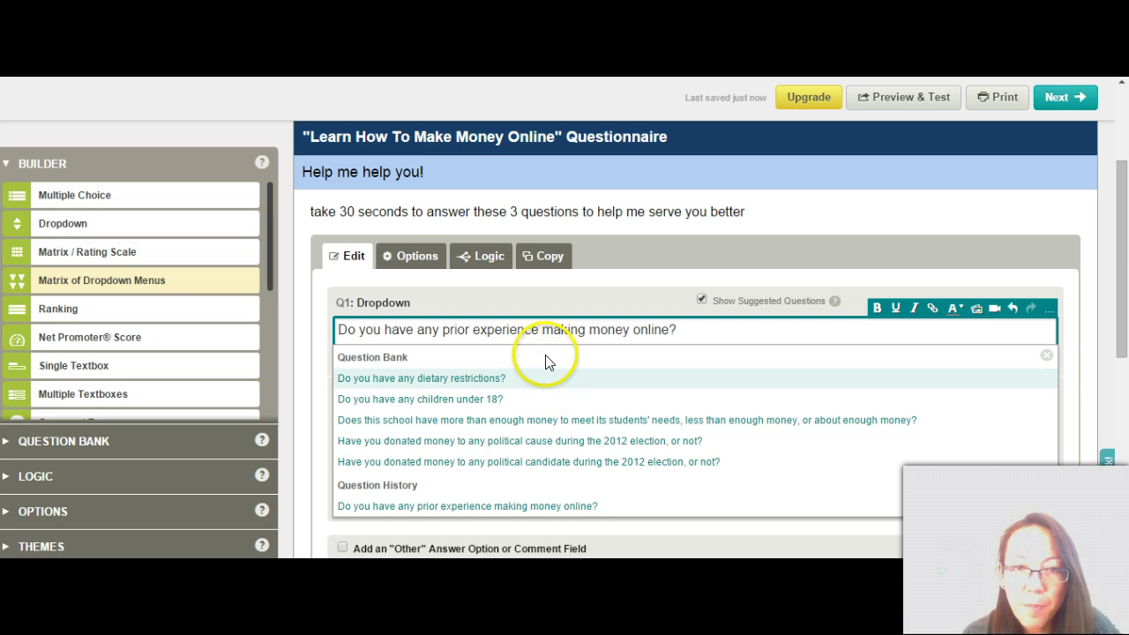
Turn off the suggested questions for question 1
left_click(544, 358)
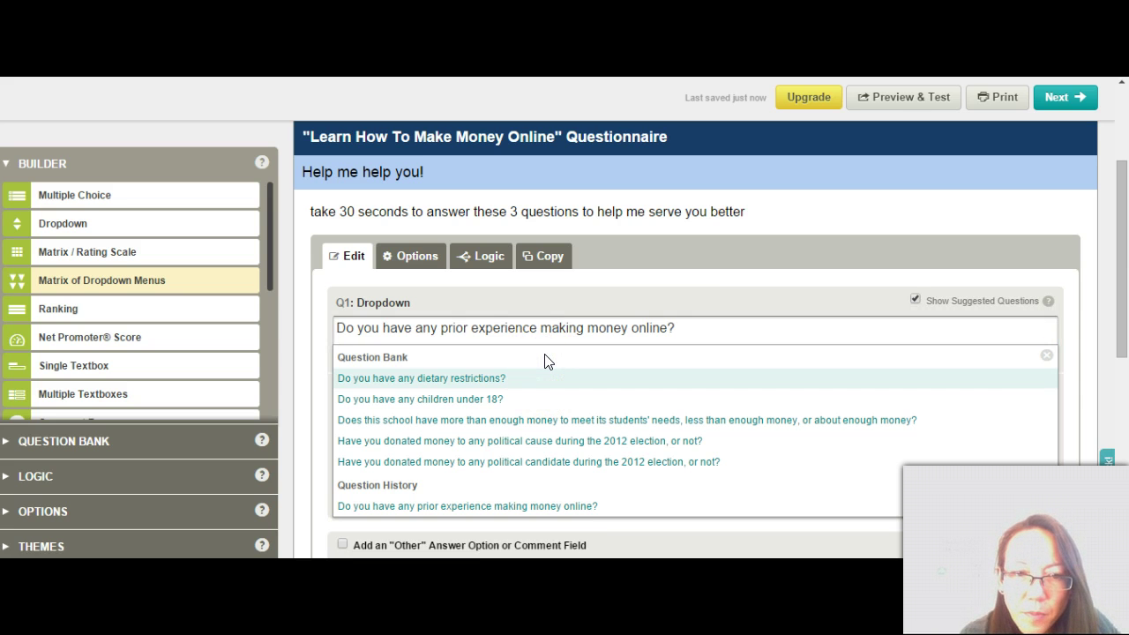
left_click(406, 357)
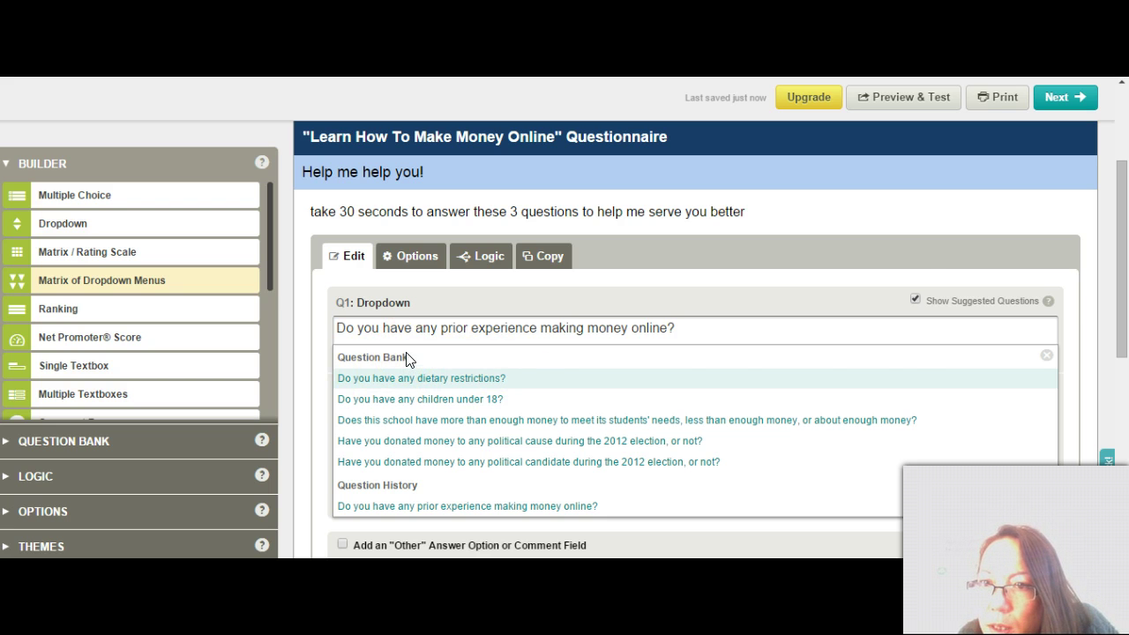
left_click(916, 300)
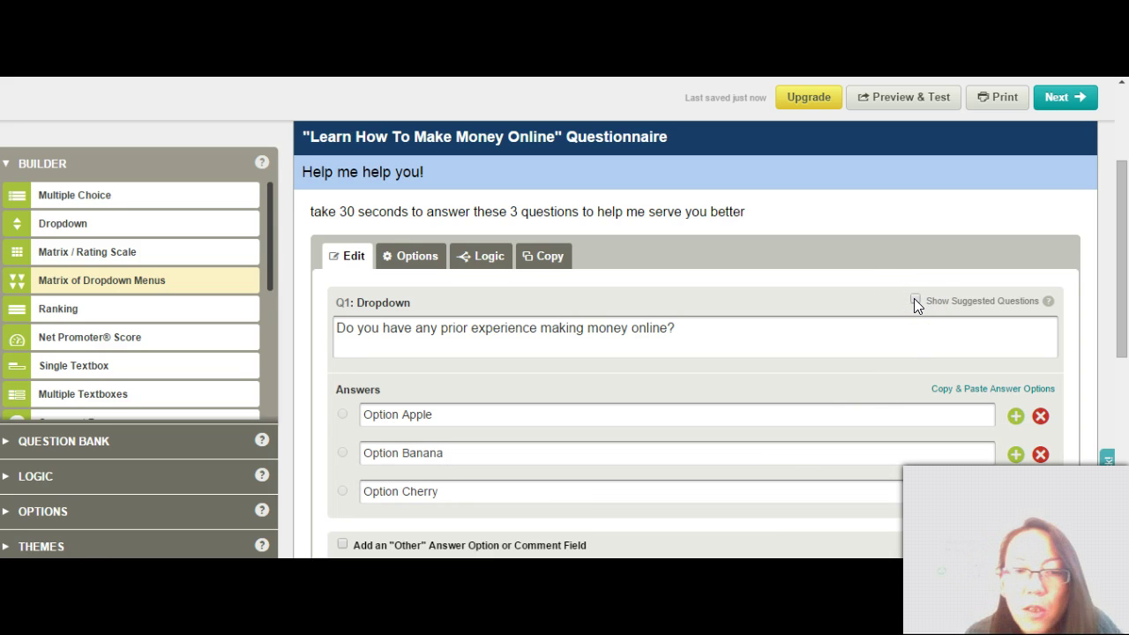
Replace the first answer option of question 1 with "Yes I am currently making money online"
left_click(412, 414)
left_click(496, 413)
key("BackSpace")
key("BackSpace")
key("BackSpace")
key("BackSpace")
key("BackSpace")
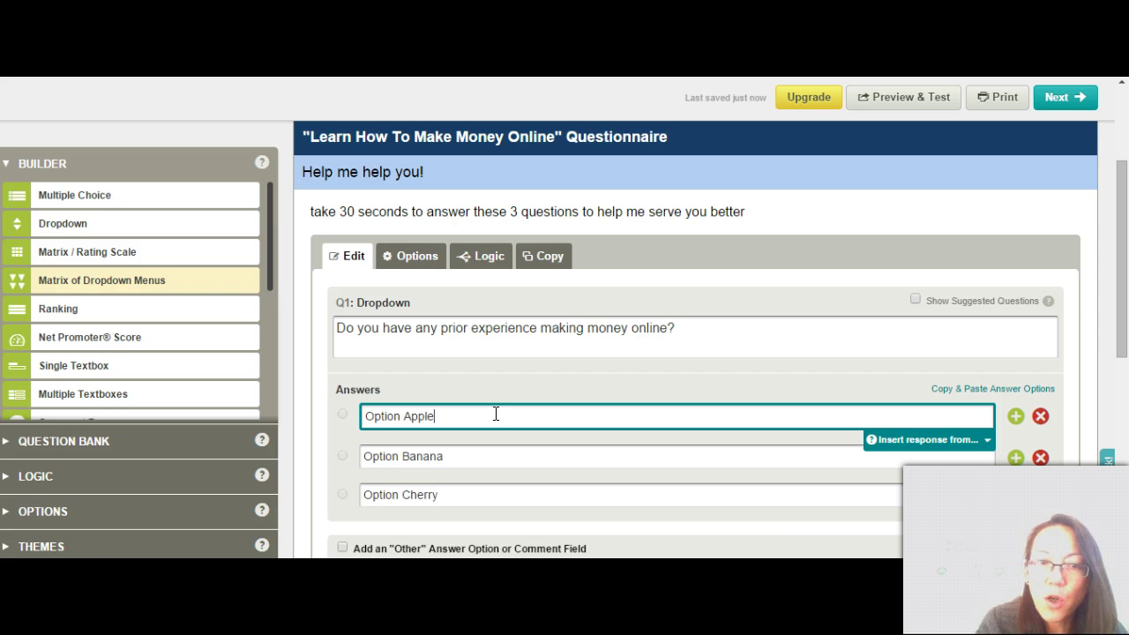
key("BackSpace")
key("BackSpace")
key("BackSpace")
key("BackSpace")
key("BackSpace")
key("BackSpace")
key("BackSpace")
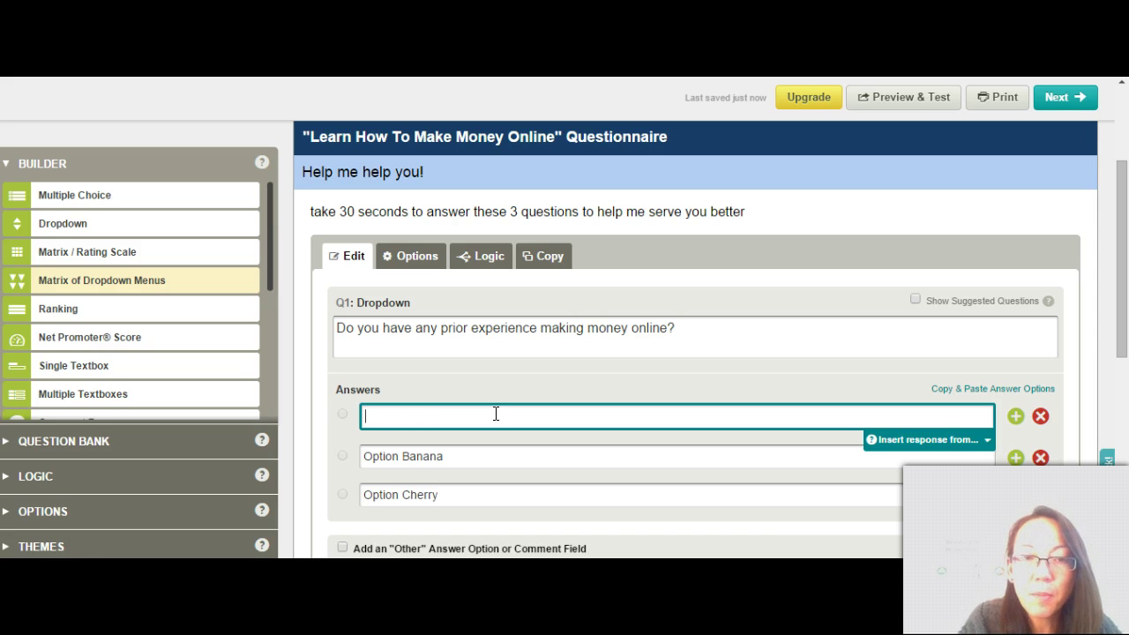
type("Y")
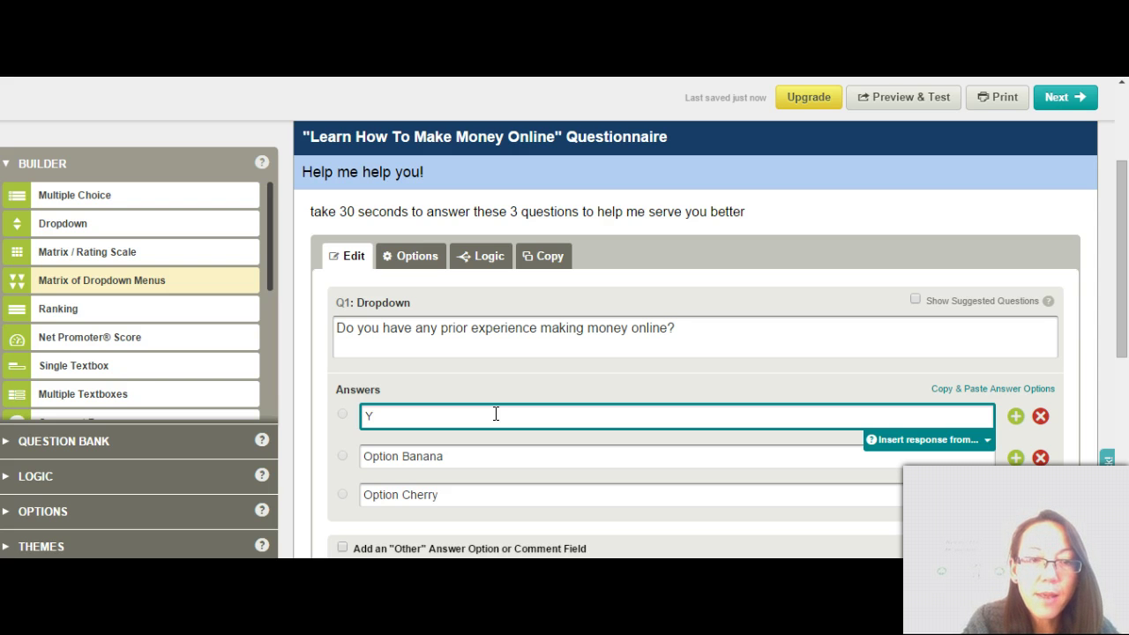
type("es I a")
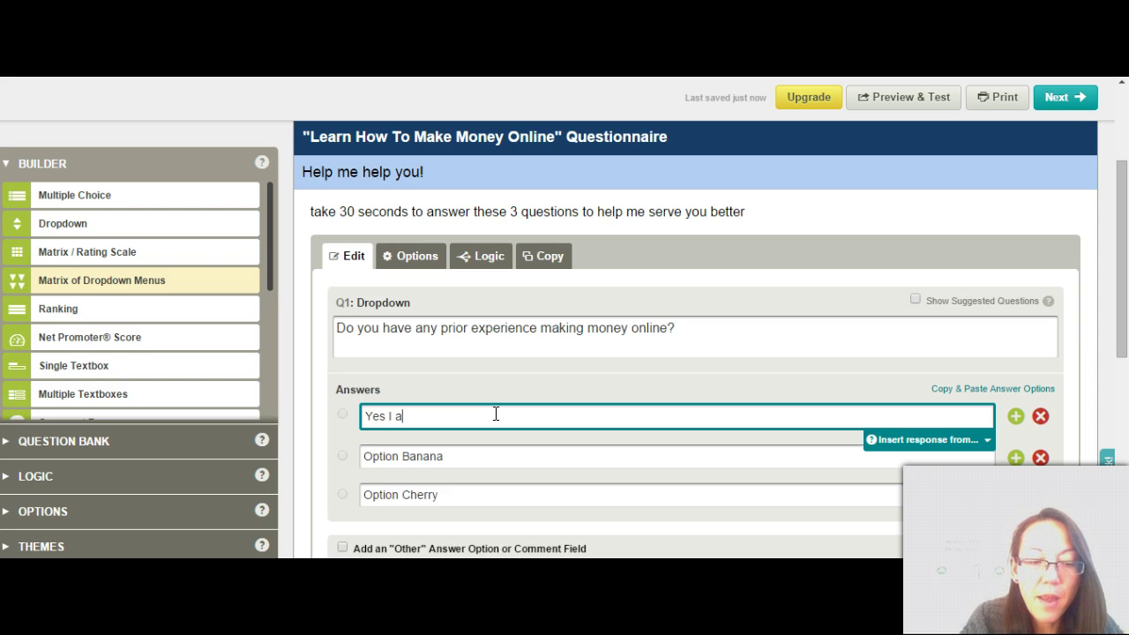
type("m current")
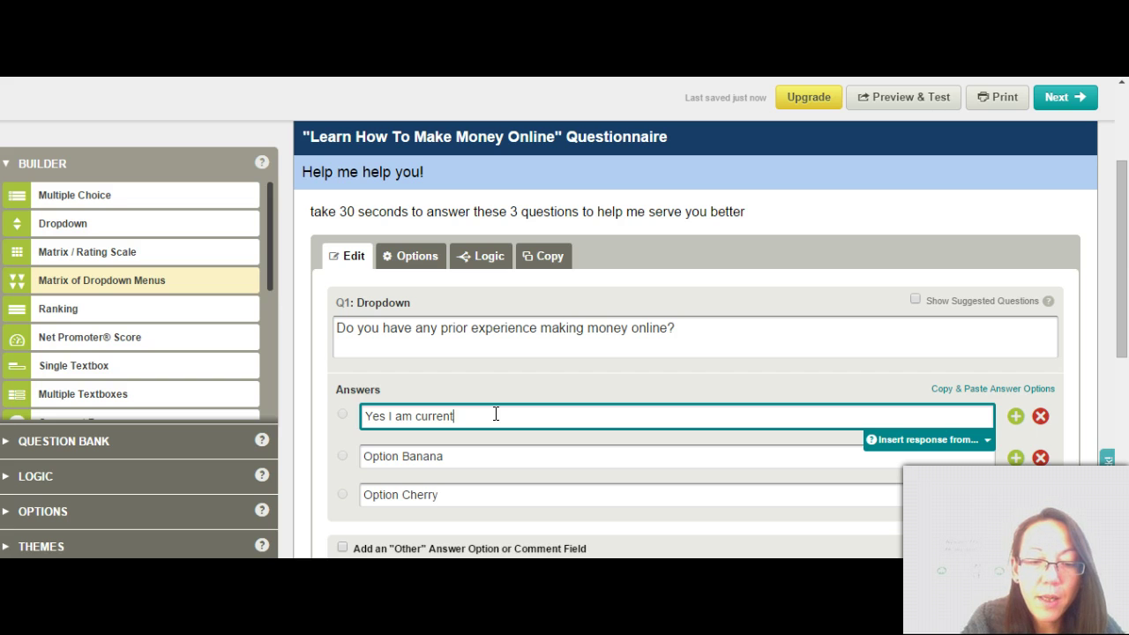
type("ly mak")
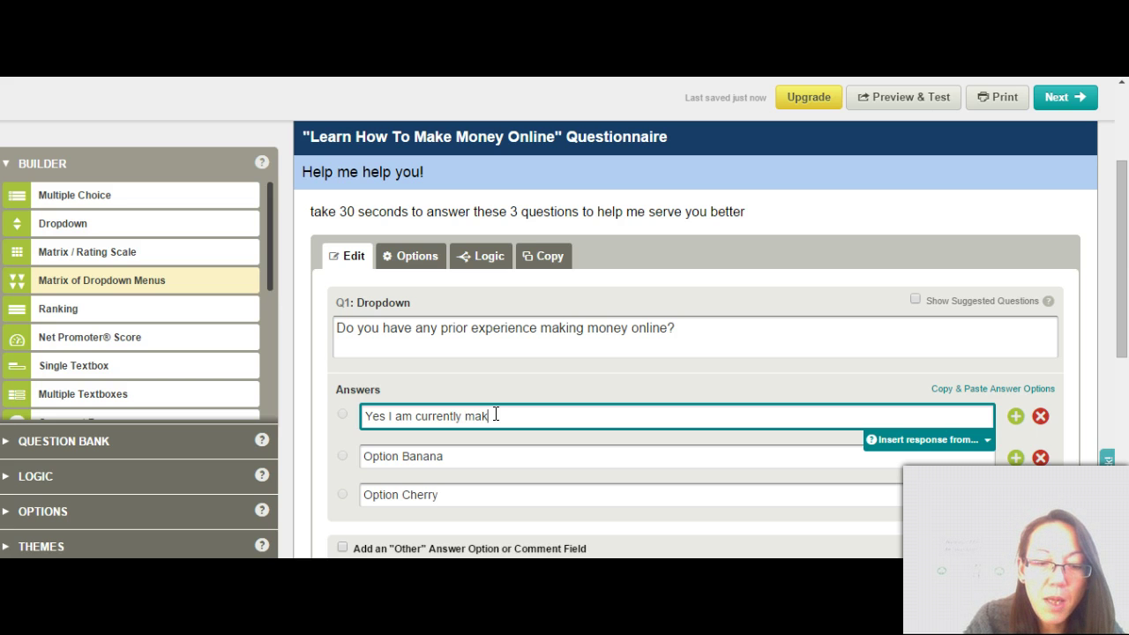
type("ing mone")
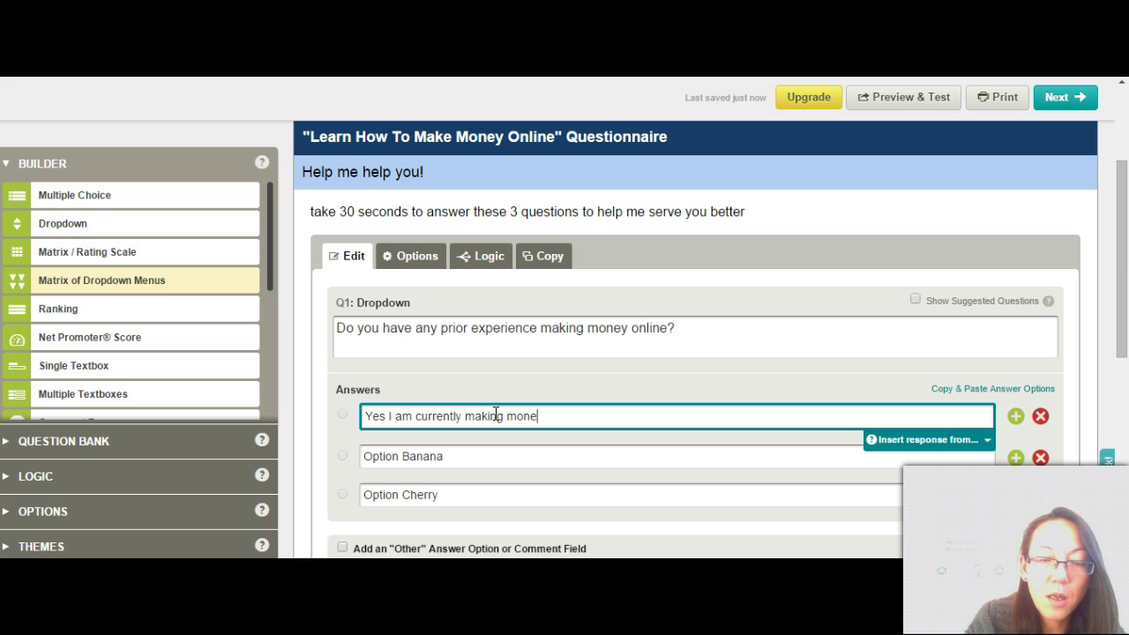
type("y online")
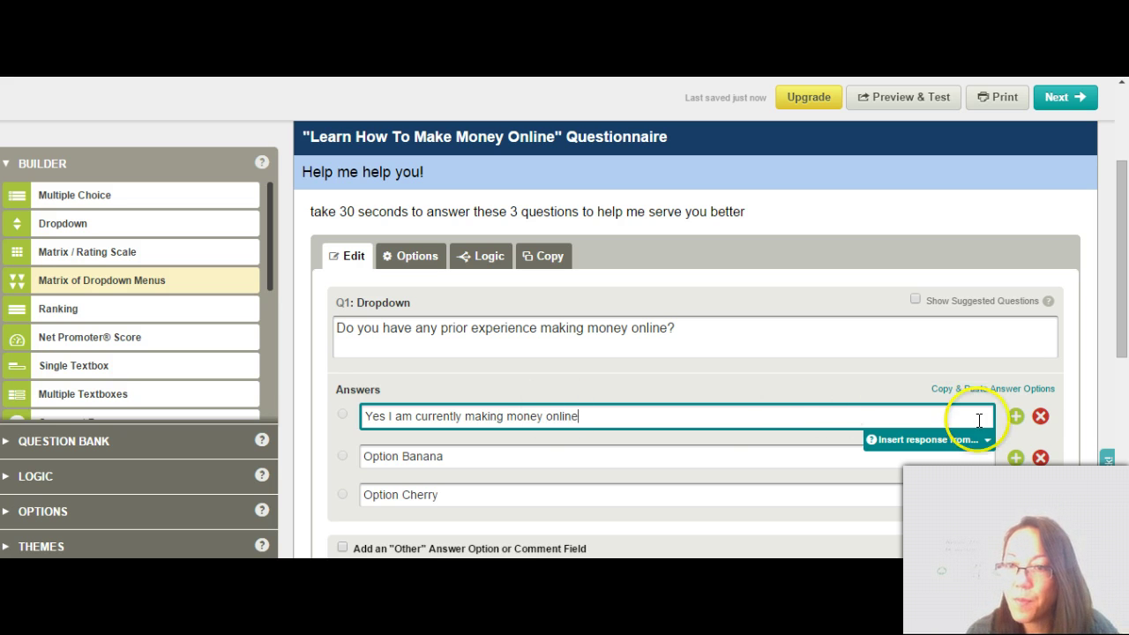
Replace the second answer option with "I have tried but got very little to no results"
left_click(576, 463)
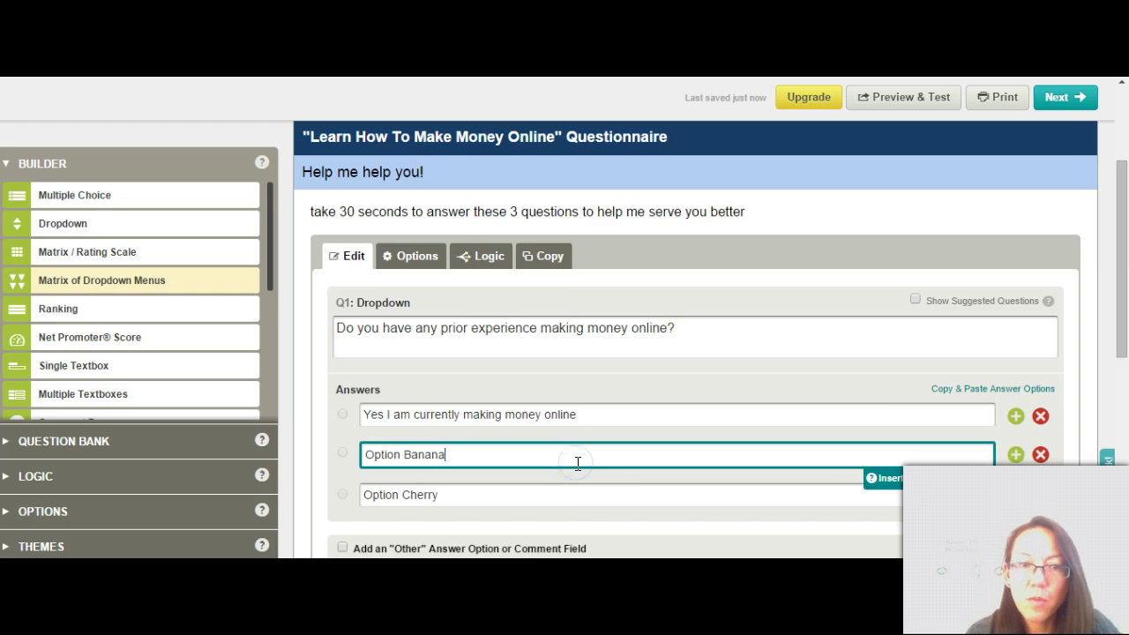
key("BackSpace")
key("BackSpace")
key("BackSpace")
key("BackSpace")
key("BackSpace")
key("BackSpace")
key("BackSpace")
key("BackSpace")
key("BackSpace")
key("BackSpace")
key("BackSpace")
key("BackSpace")
key("BackSpace")
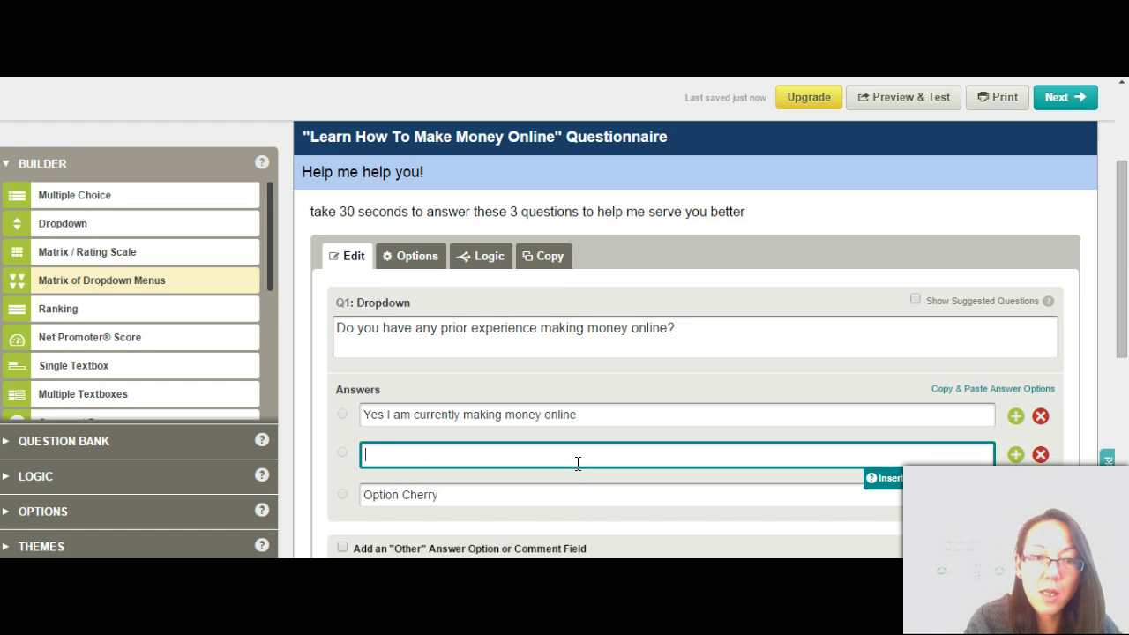
type("I have ")
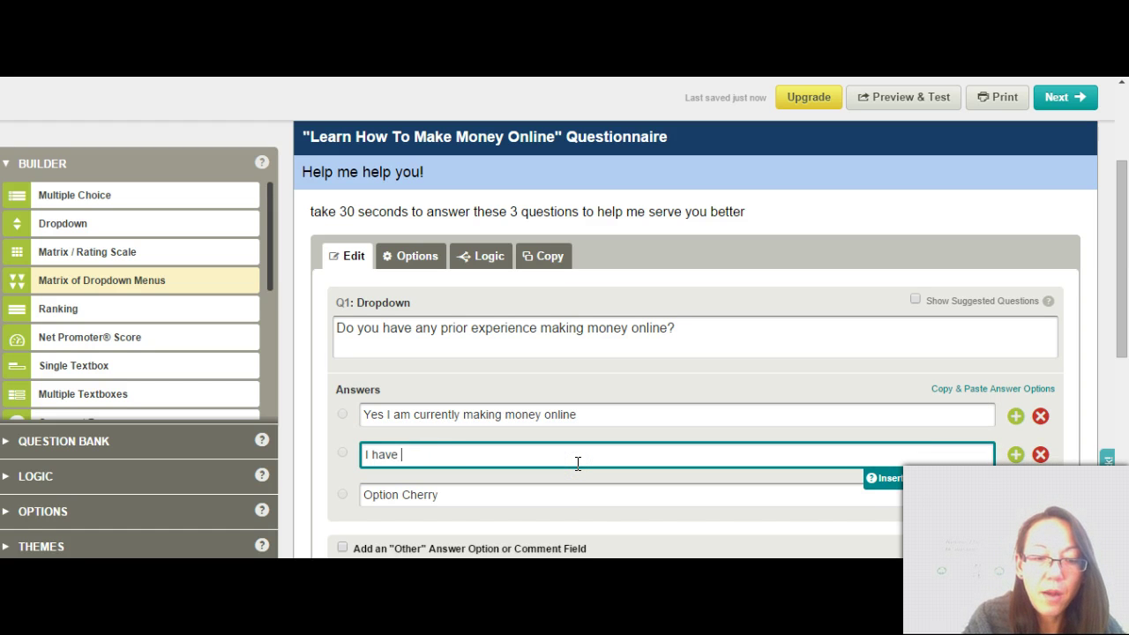
type("tried but")
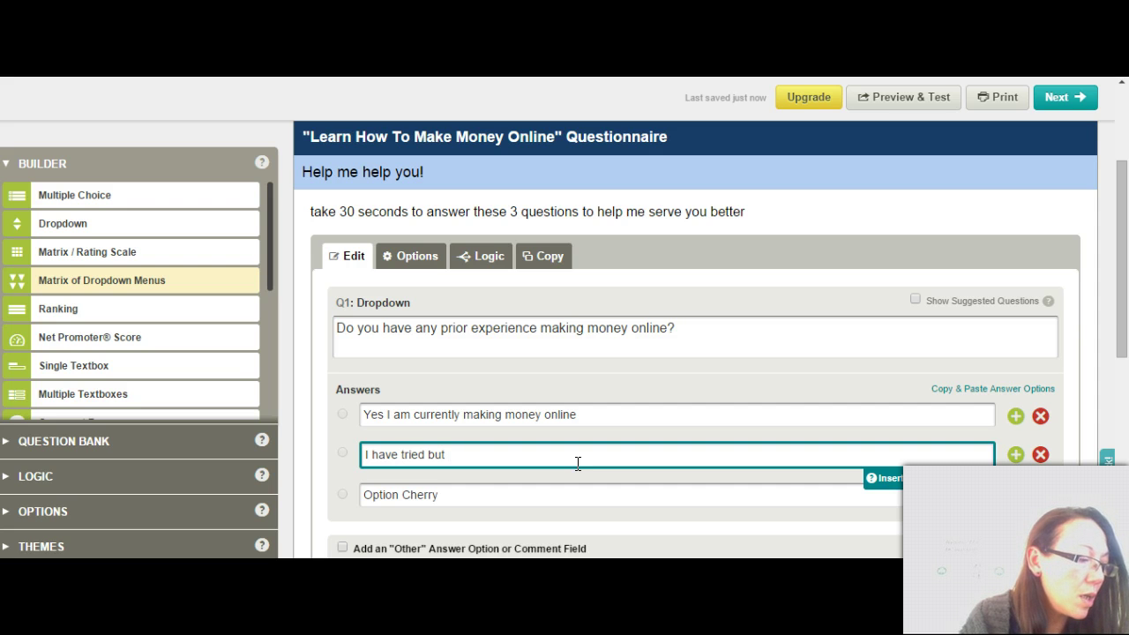
type("got very little to no results")
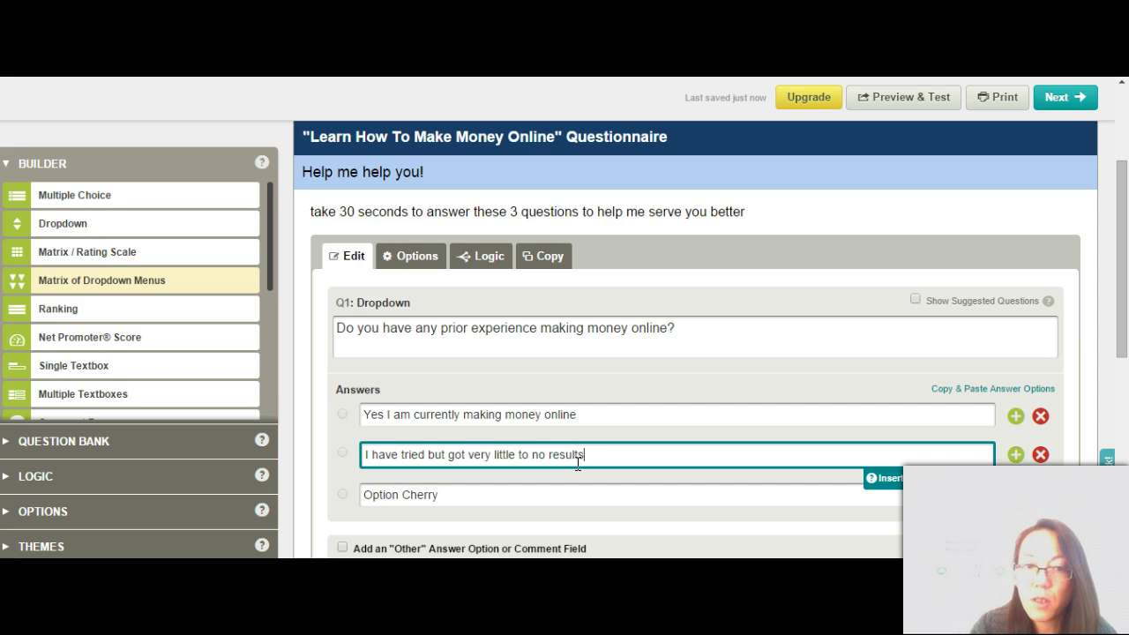
Replace the third answer option with "No I haven't and I want to learn"
left_click(573, 498)
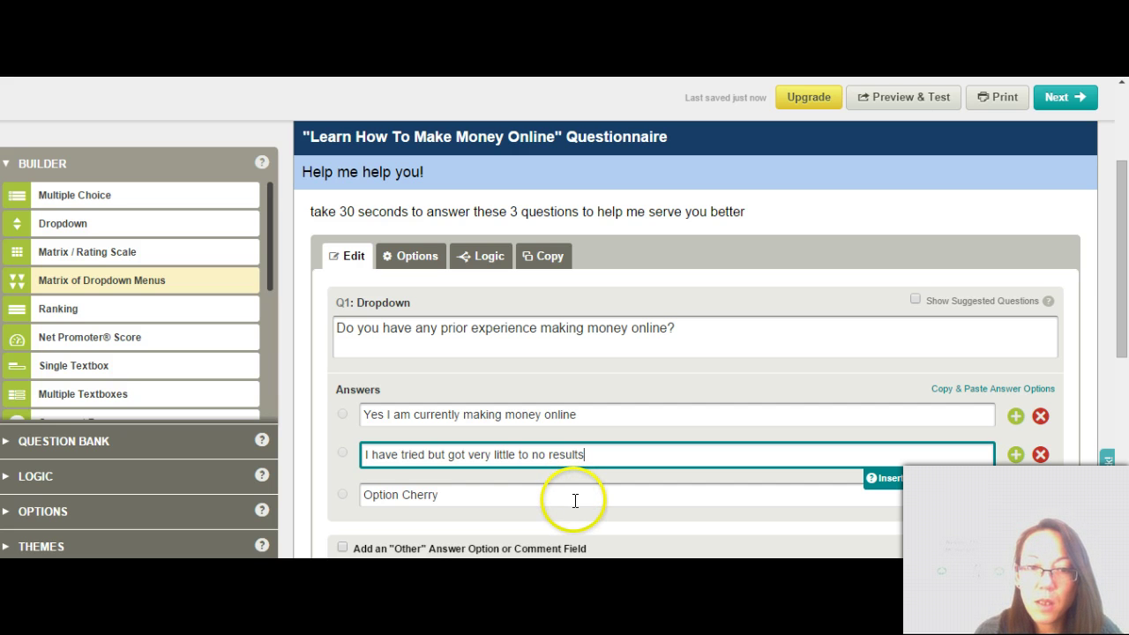
left_click(575, 500)
key("BackSpace")
key("BackSpace")
key("BackSpace")
key("BackSpace")
key("BackSpace")
key("BackSpace")
key("BackSpace")
key("BackSpace")
key("BackSpace")
key("BackSpace")
key("BackSpace")
key("BackSpace")
key("BackSpace")
type("No I haven")
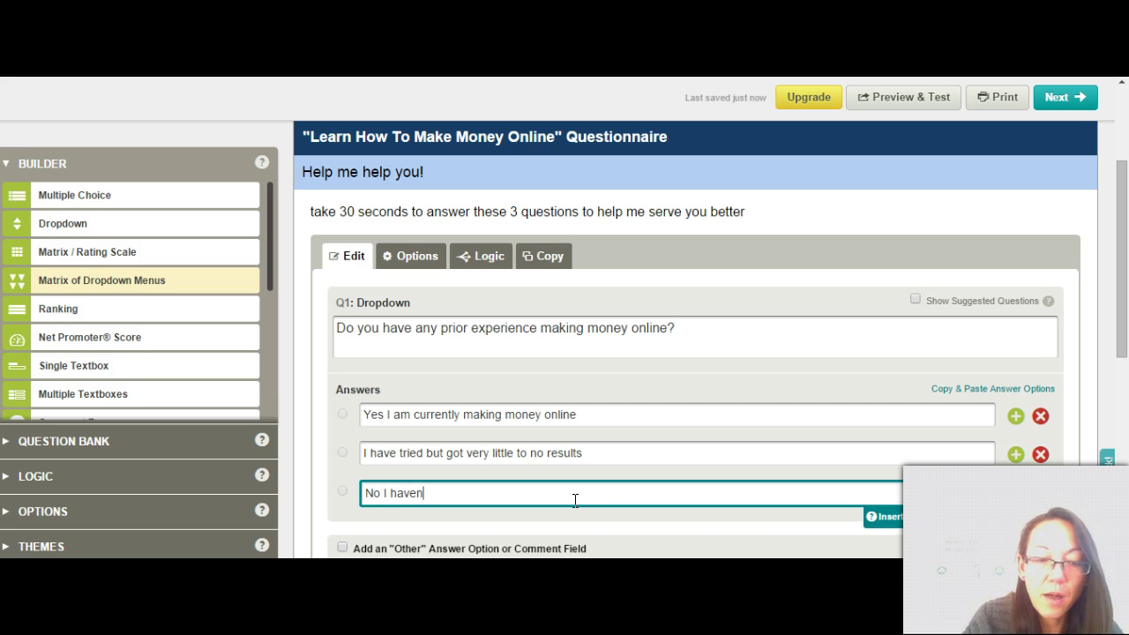
type("'t and I w")
key("BackSpace")
type("I")
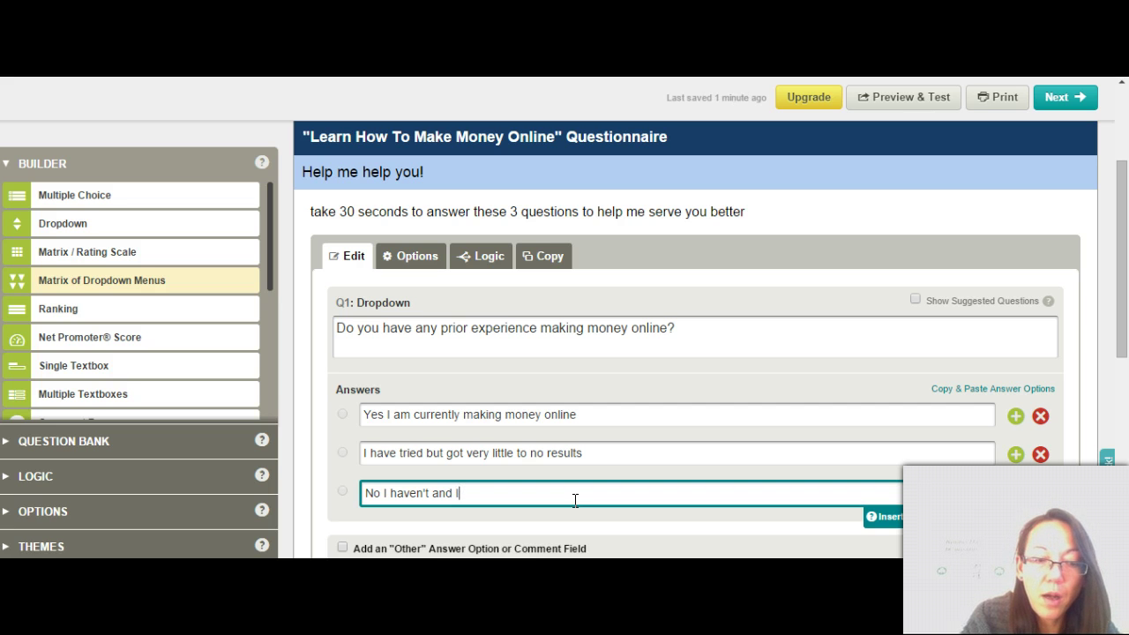
type(" want to")
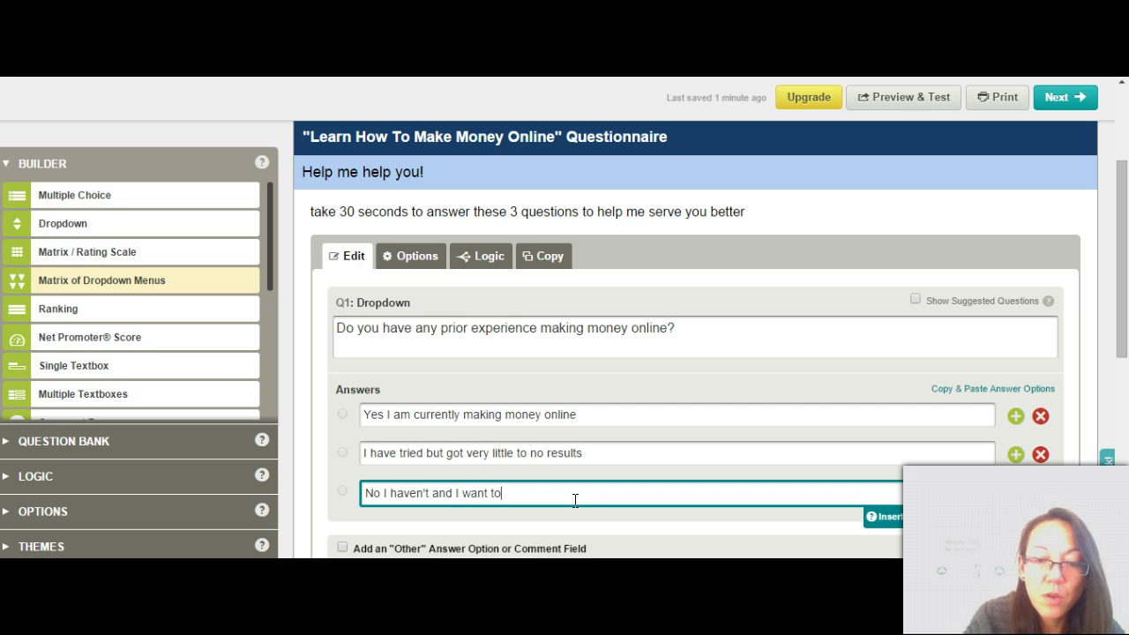
type(" learn")
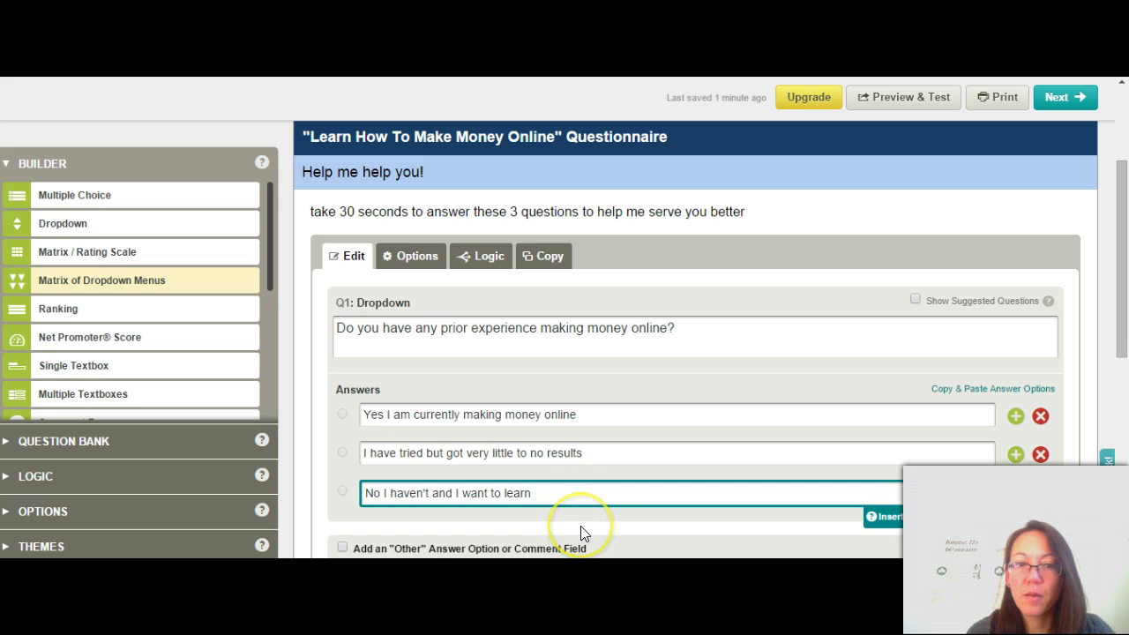
left_click(581, 526)
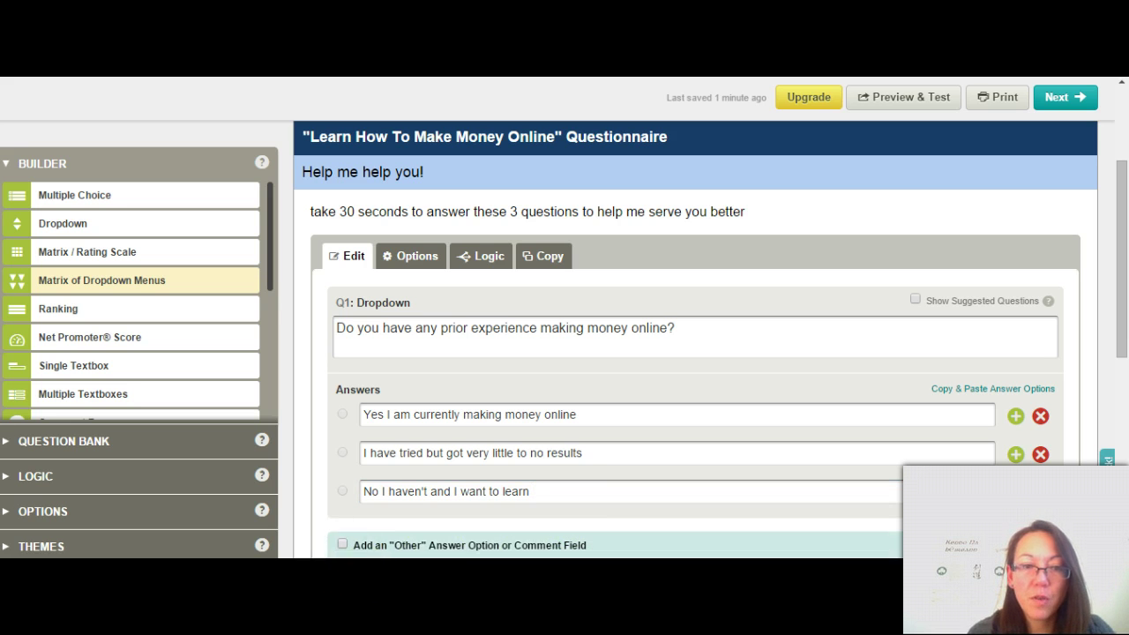
Save the finished dropdown question 1 with its three answer options
scroll(326, 560, "down", 1)
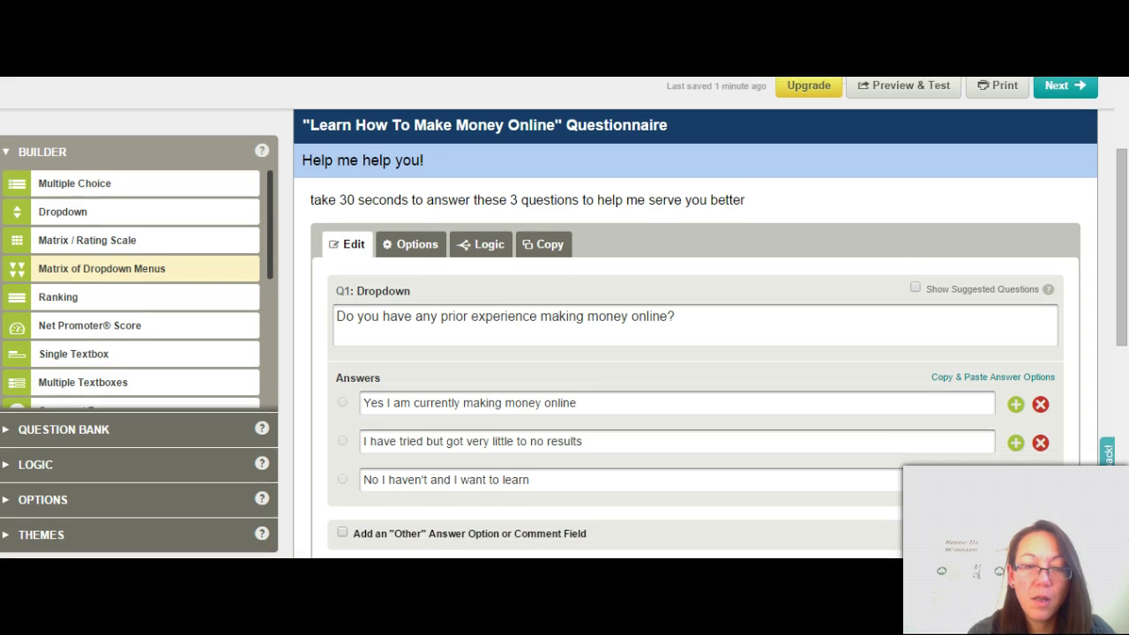
left_click(351, 540)
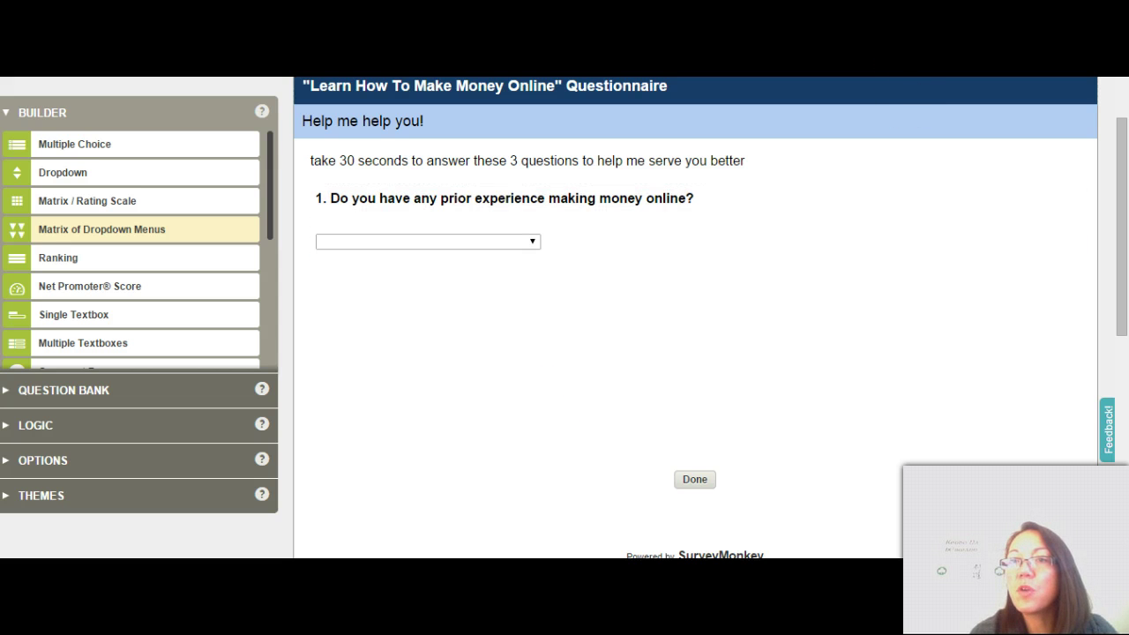
Preview the survey as respondents see it, dismissing the preview notice, and close the preview
scroll(565, 317, "up", 1)
scroll(565, 318, "up", 1)
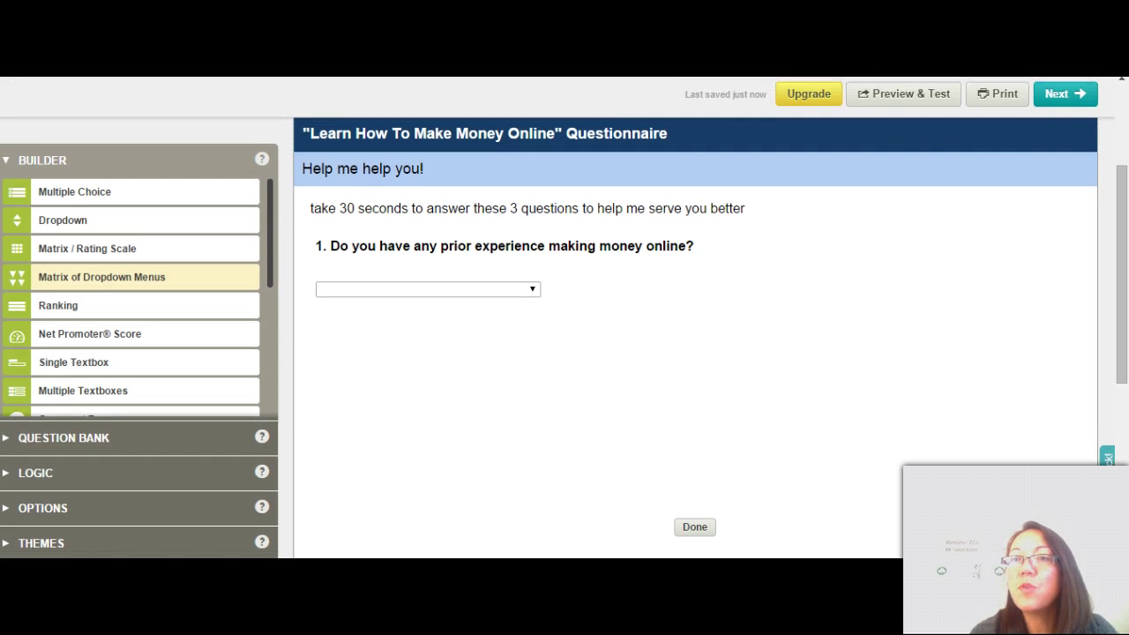
left_click(913, 97)
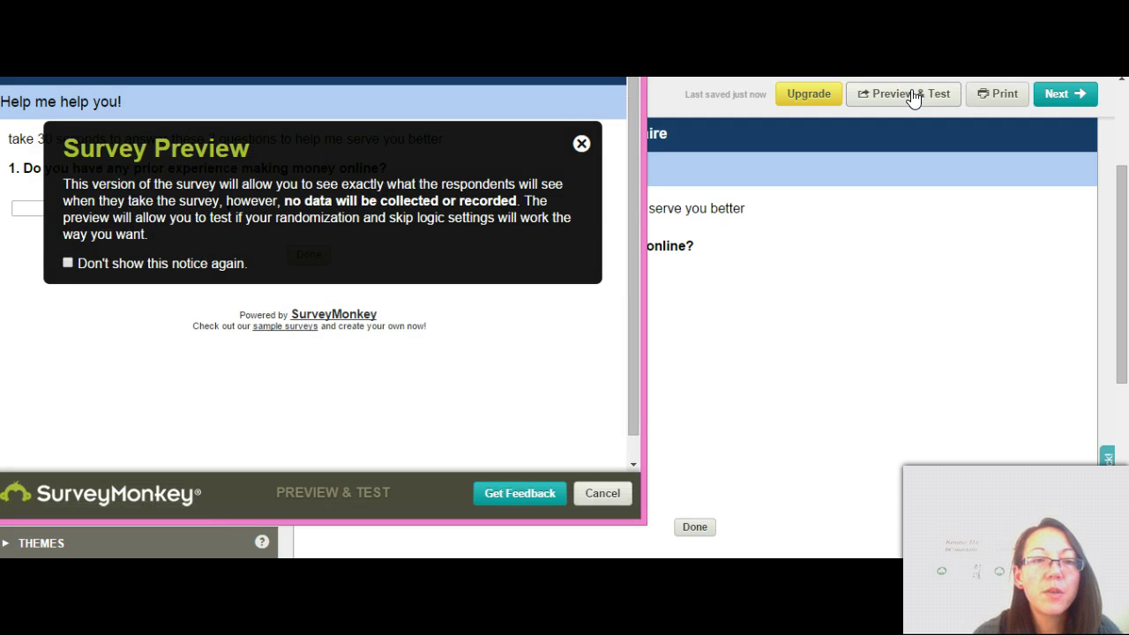
left_click(581, 144)
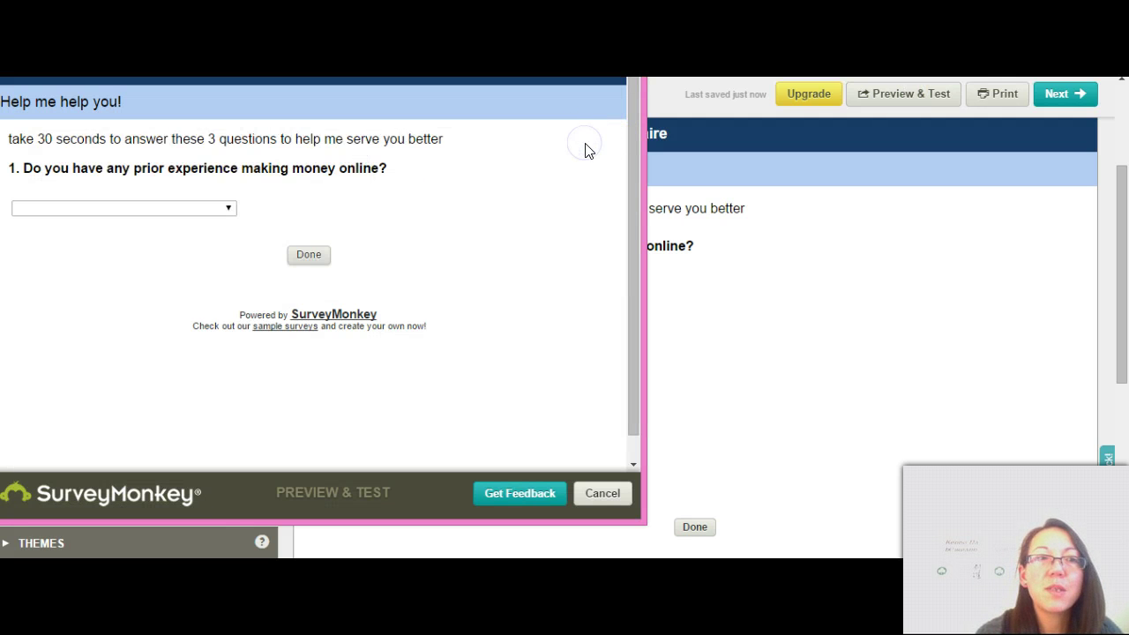
left_click(590, 81)
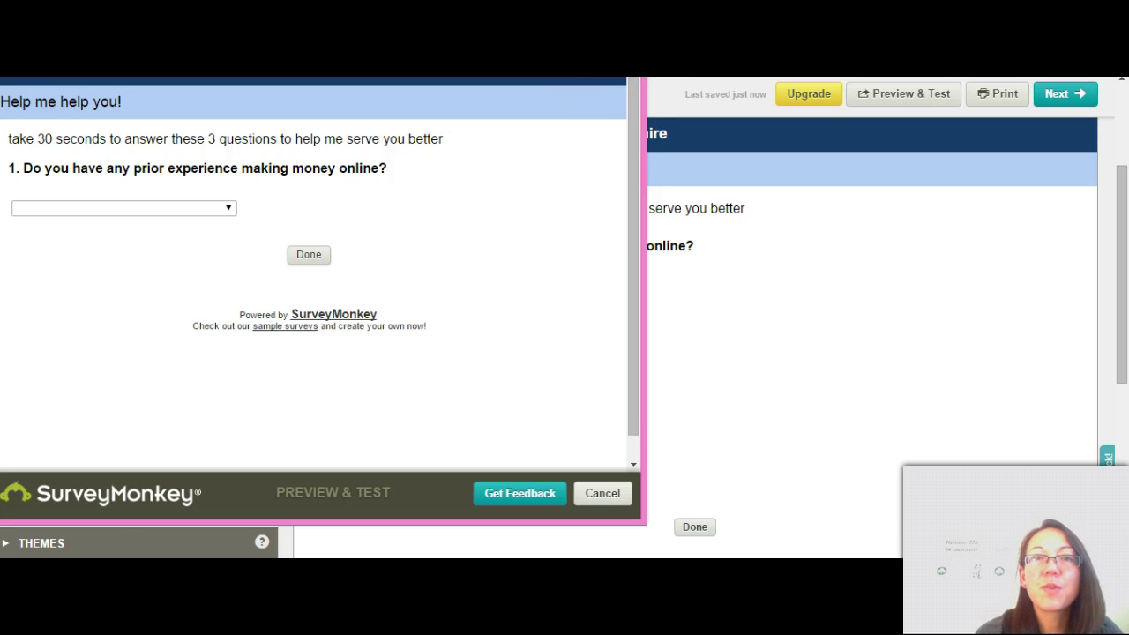
left_click_drag(590, 81, 611, 116)
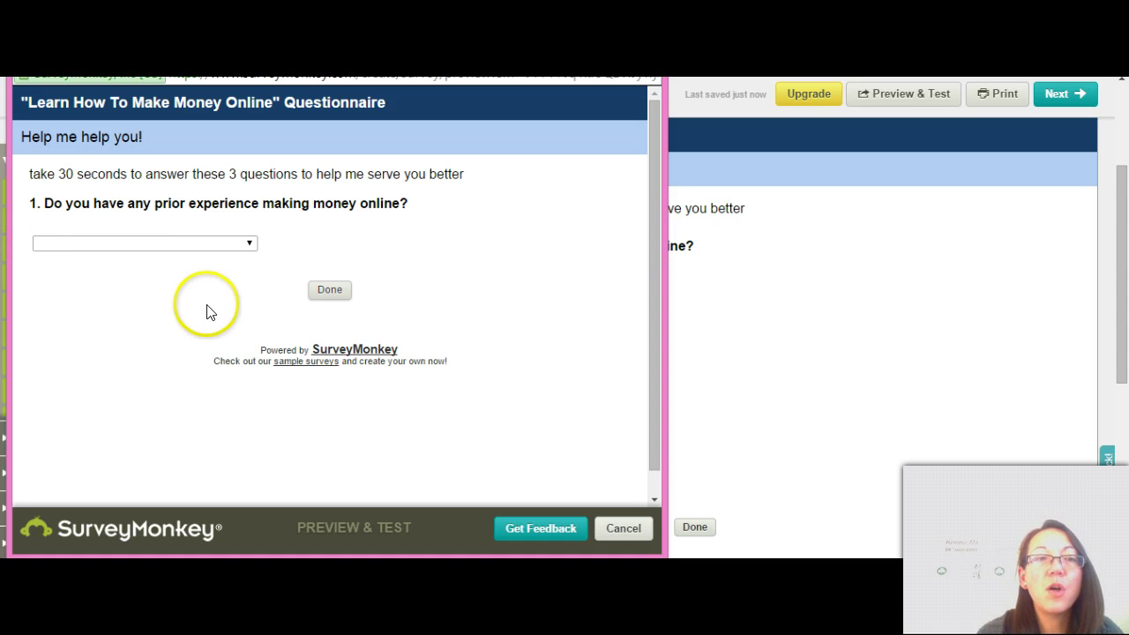
left_click(329, 292)
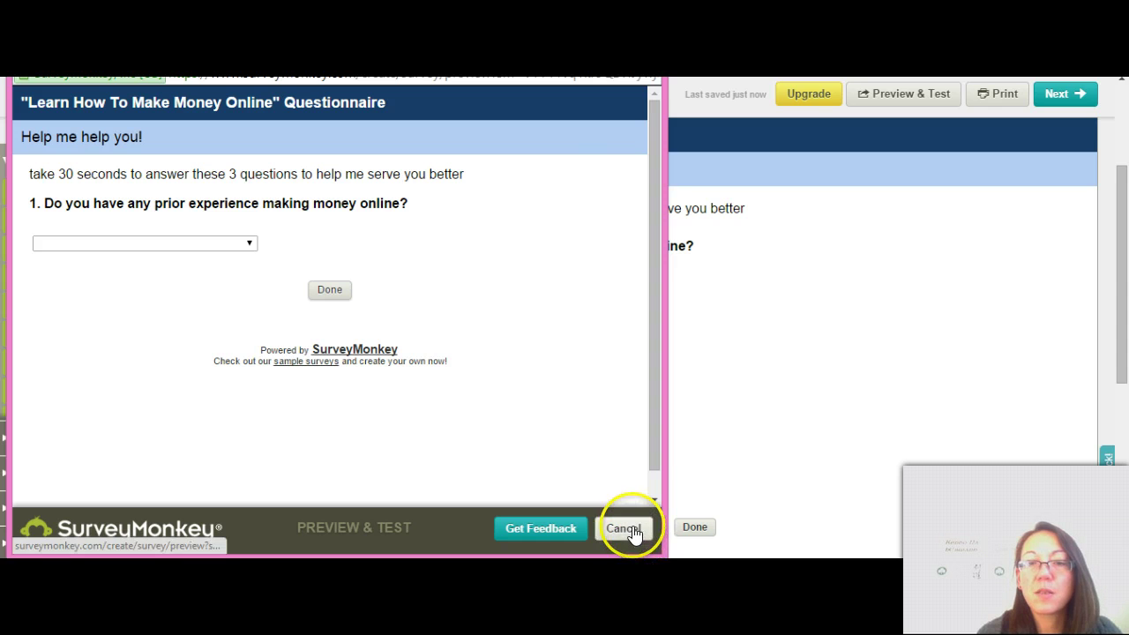
left_click(620, 529)
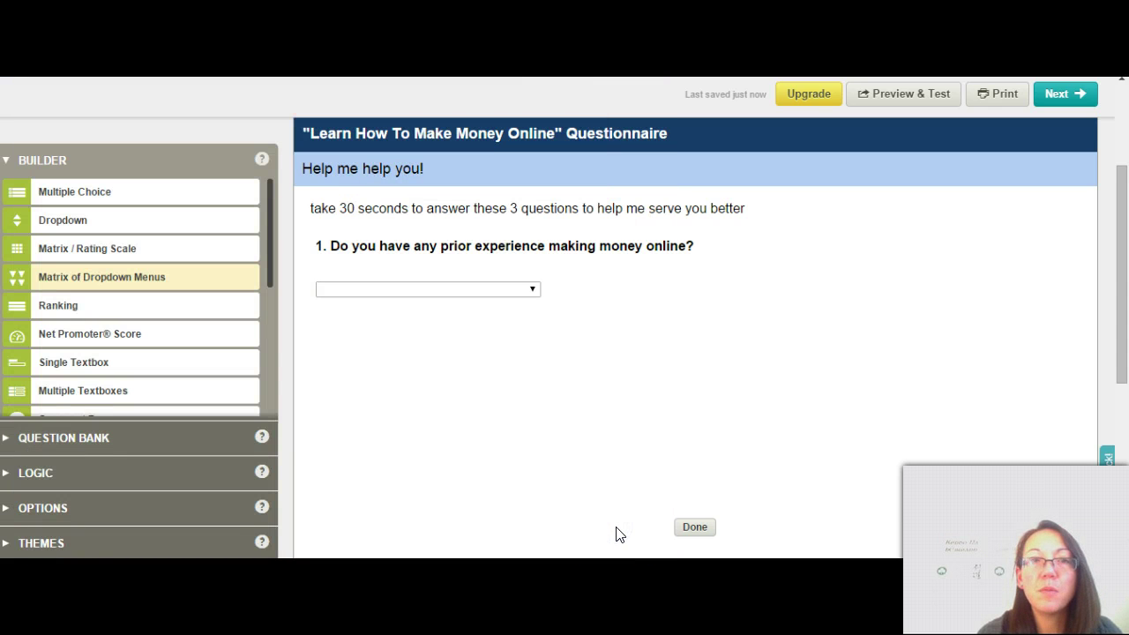
left_click(618, 532)
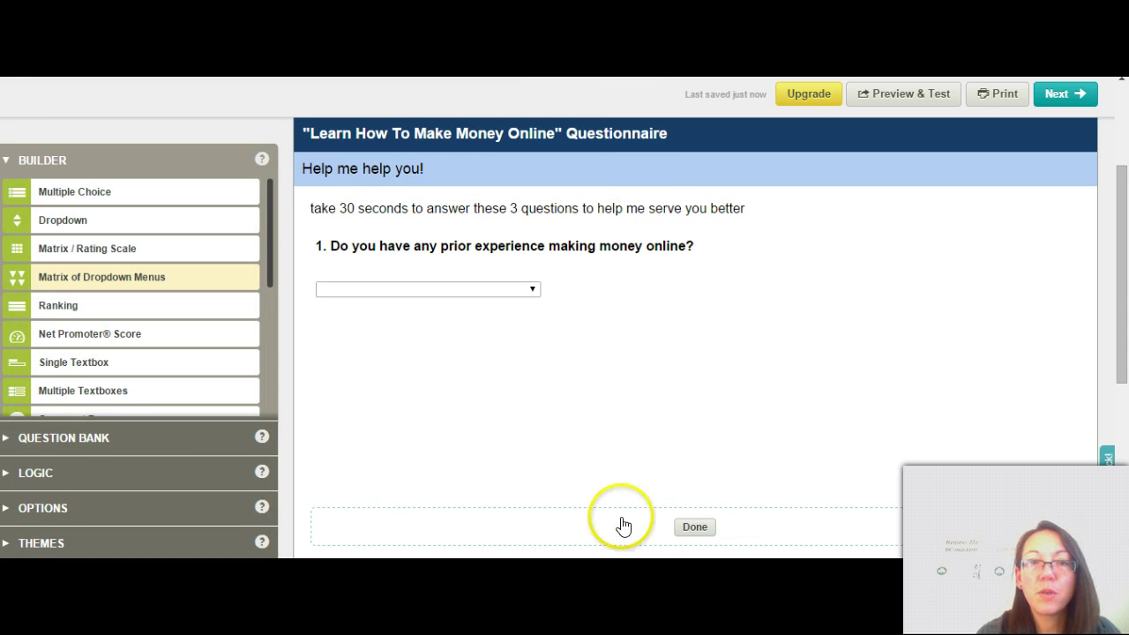
left_click(562, 395)
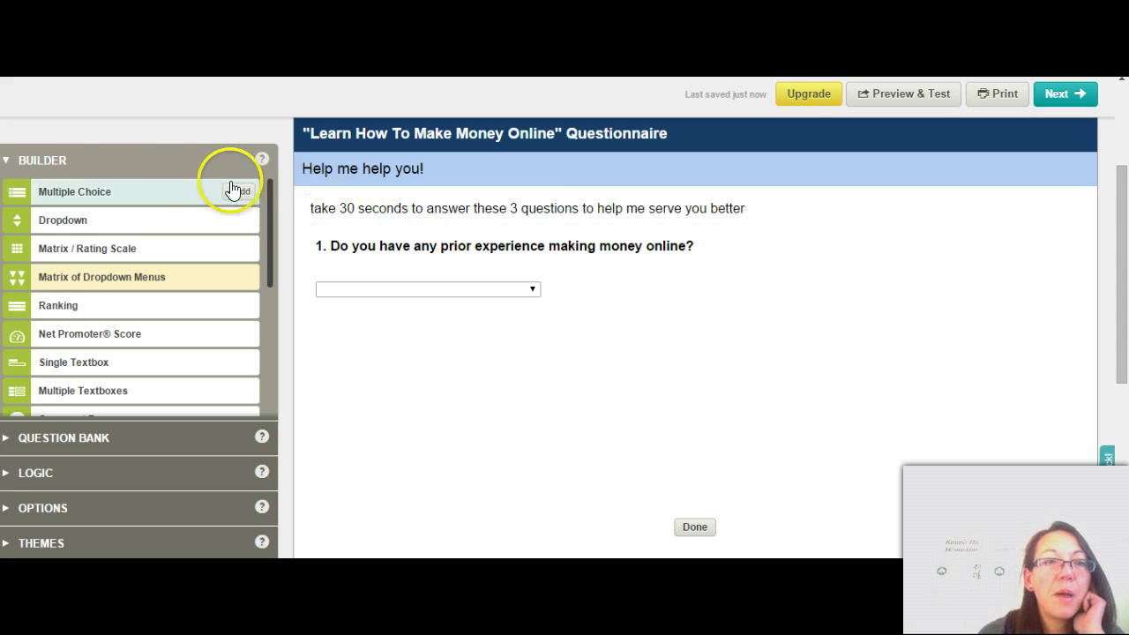
Add a multiple choice question 2 reading "What level of income are you looking to generate with your online business?"
mouse_move(101, 190)
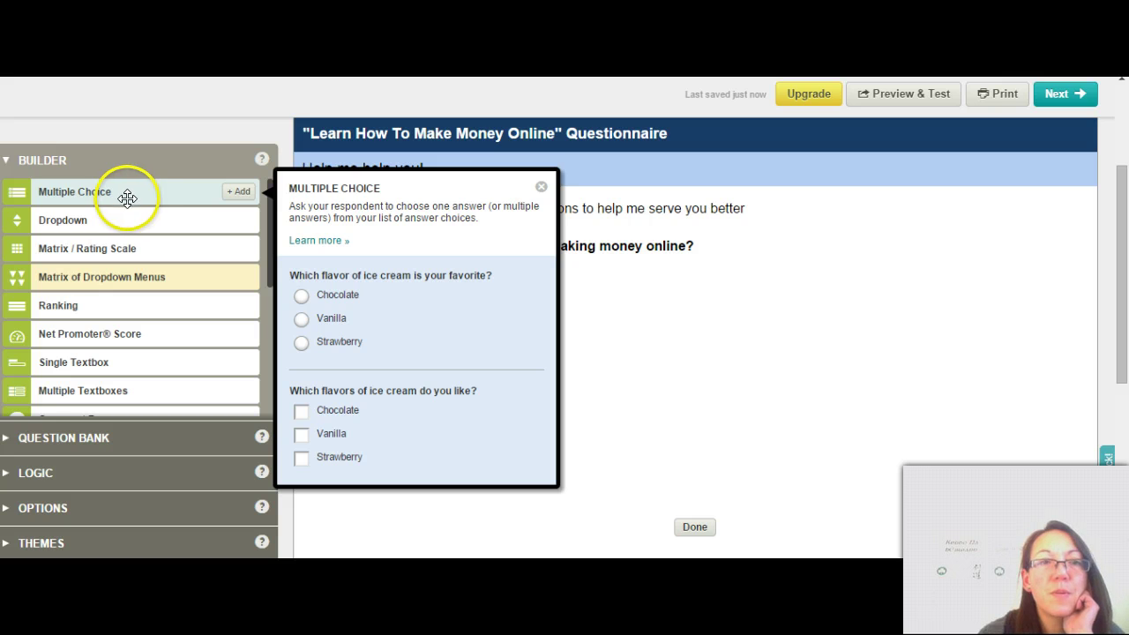
left_click(238, 192)
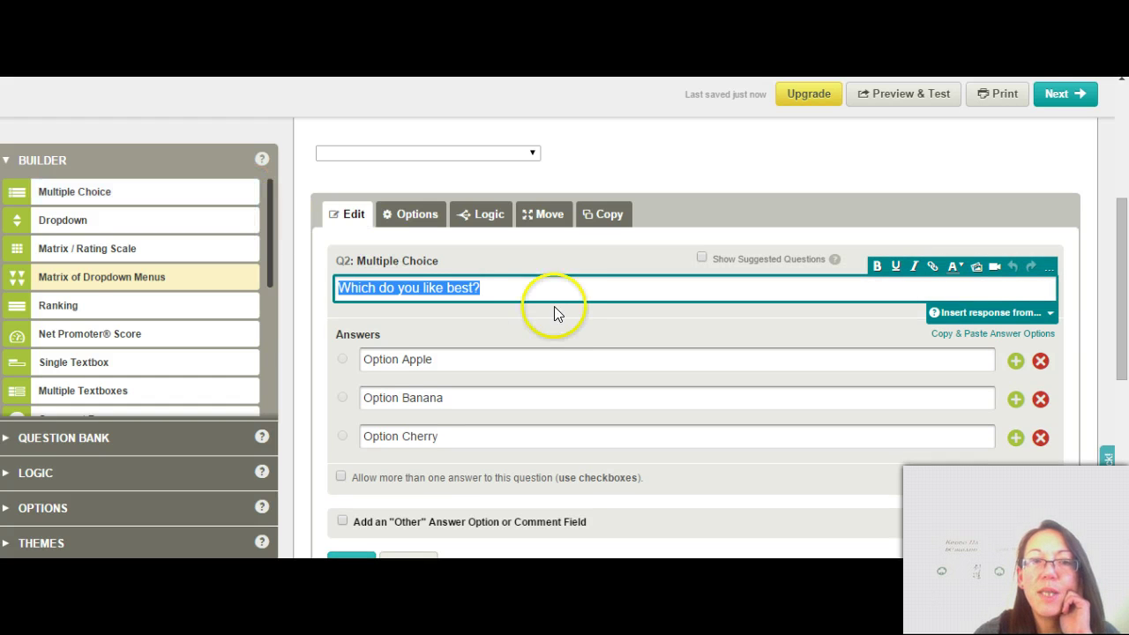
key("BackSpace")
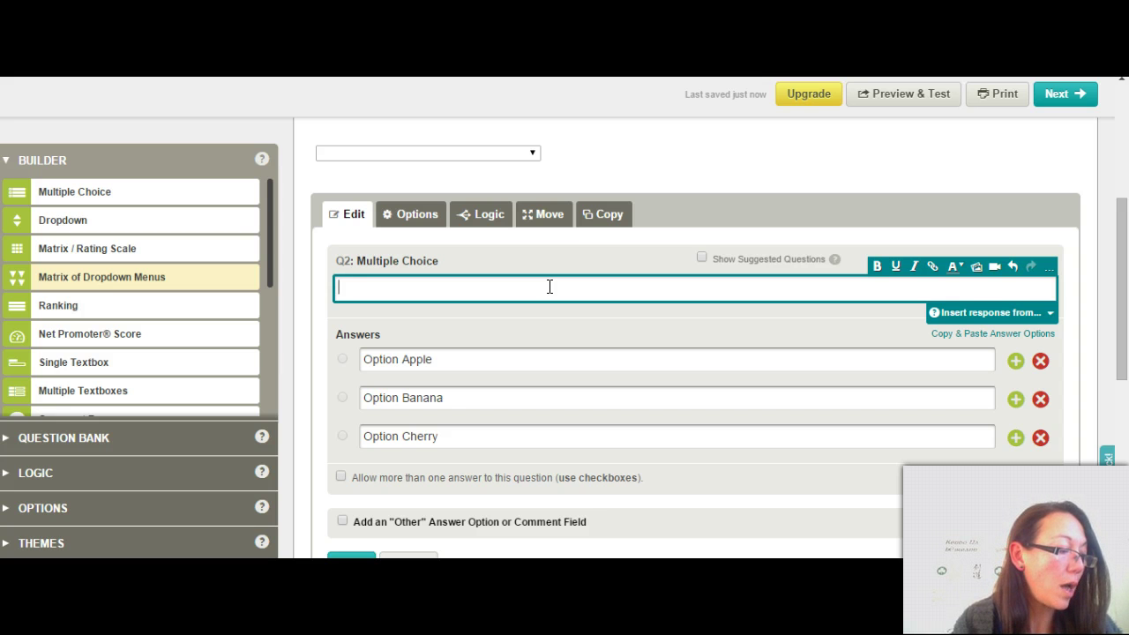
type("W")
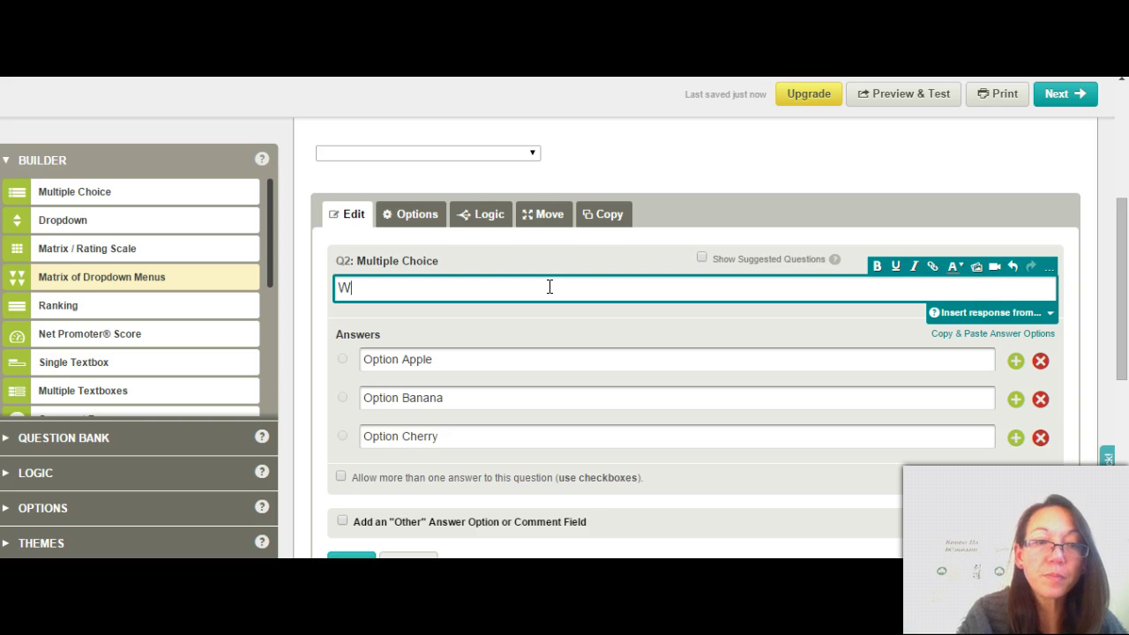
type("hat le")
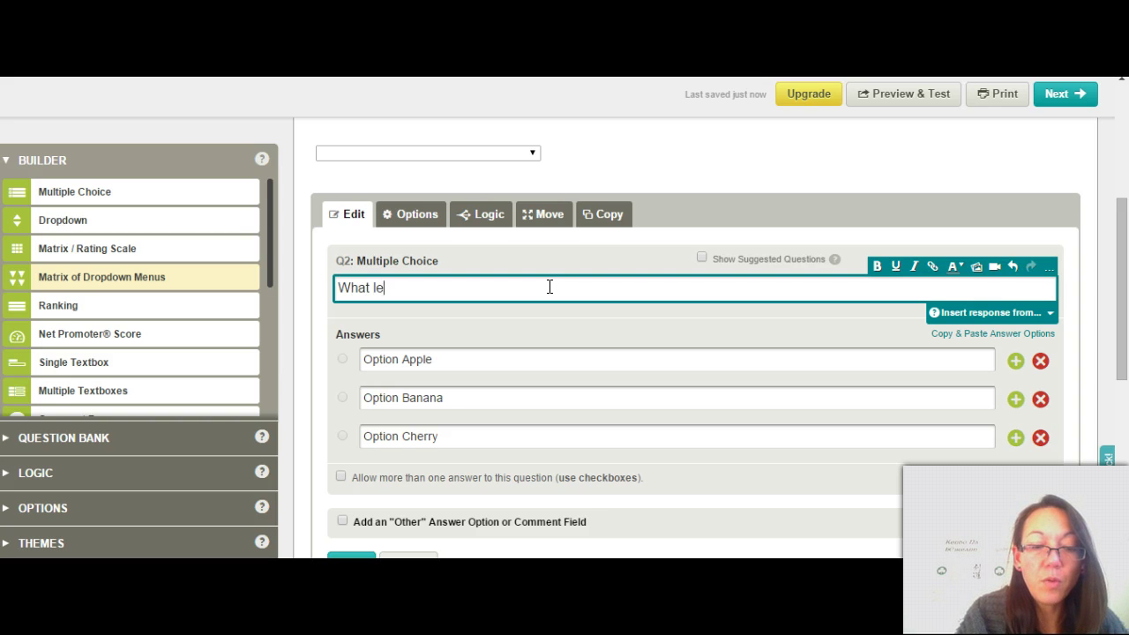
type("vel of in")
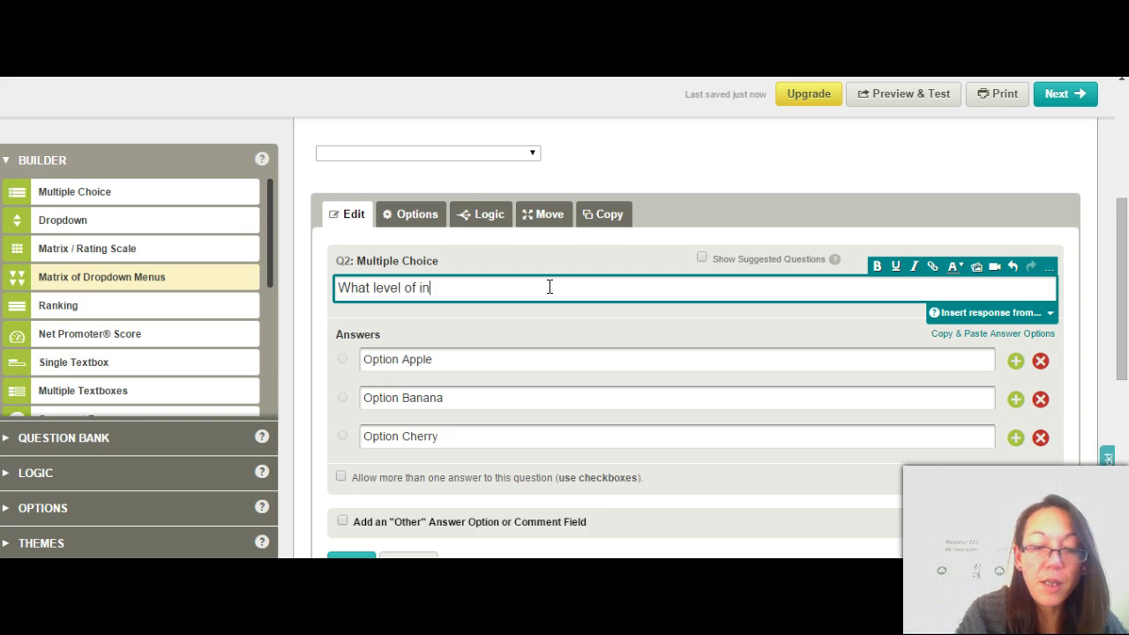
type("come ar")
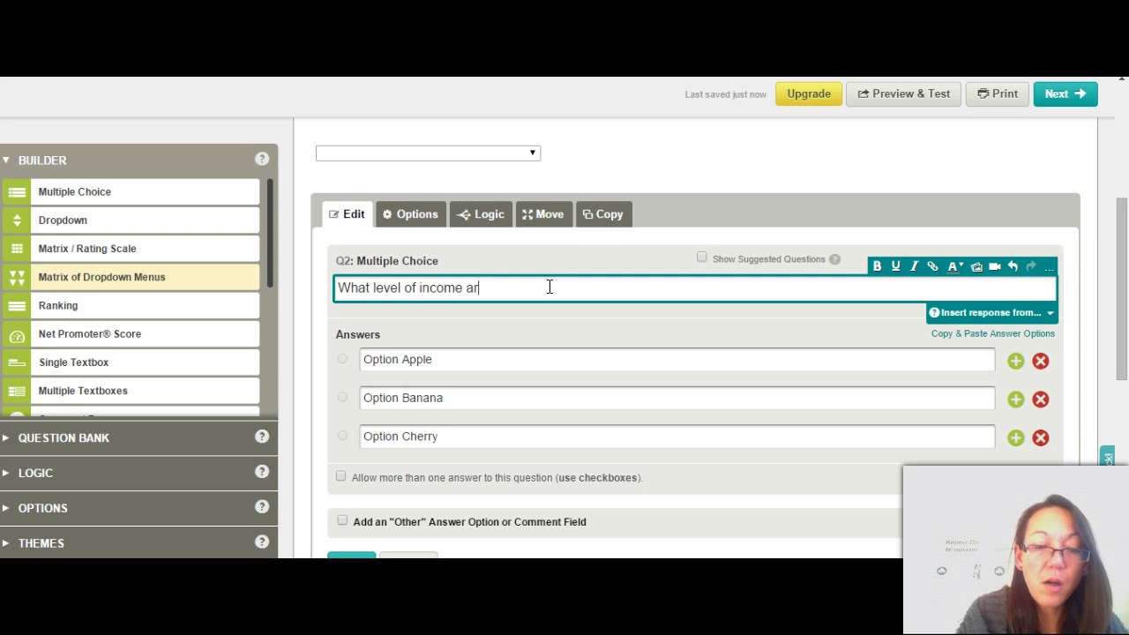
type("e you looki")
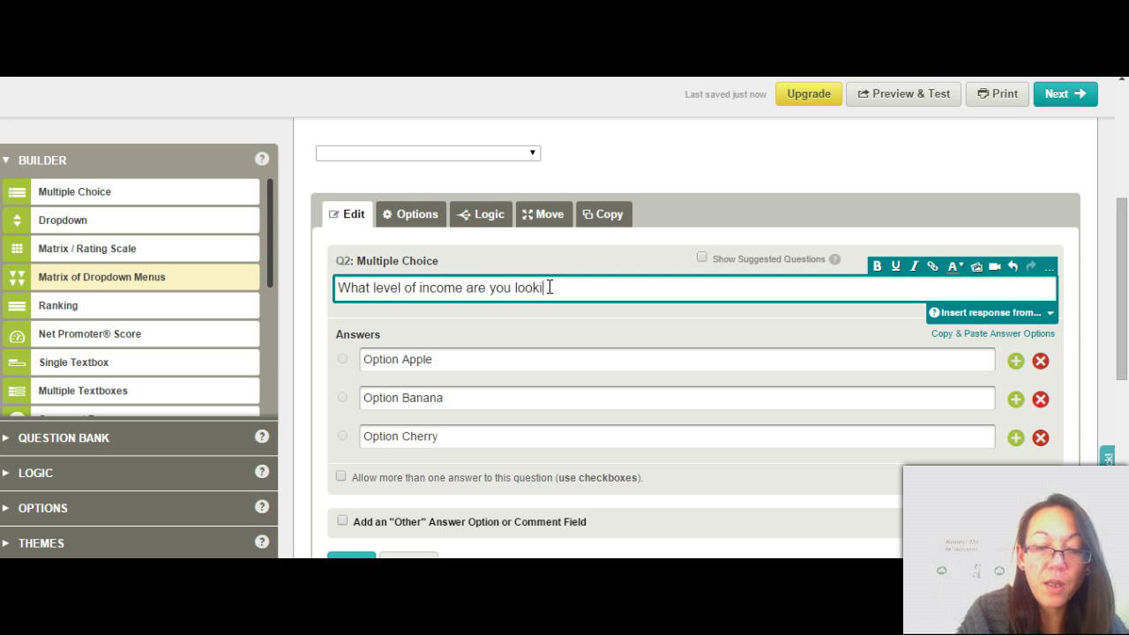
type("ng to")
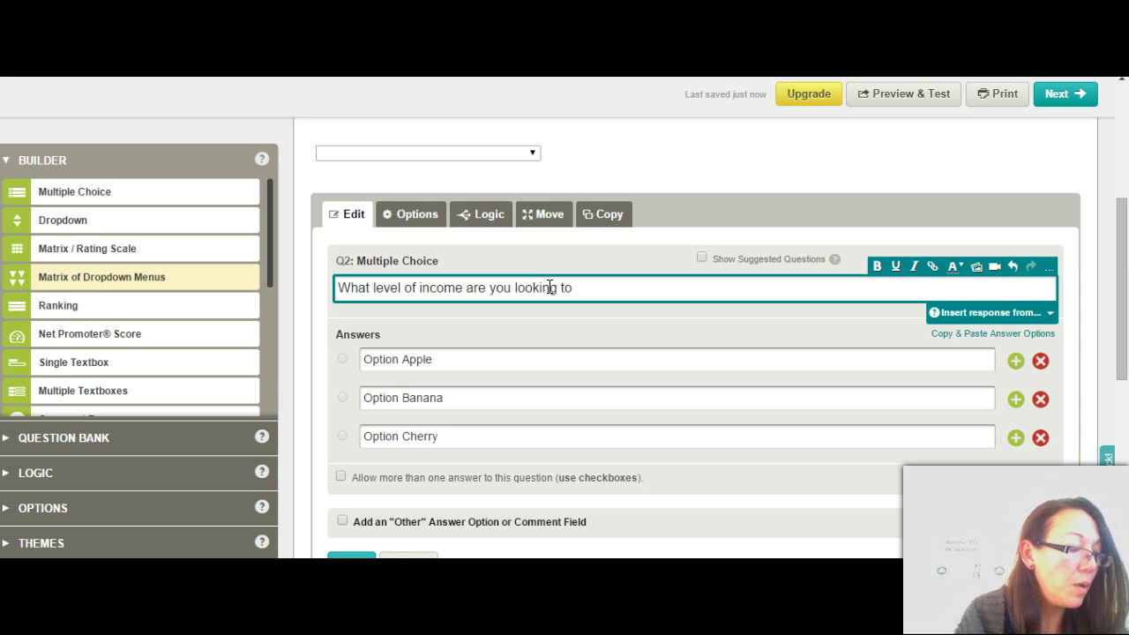
type("gene")
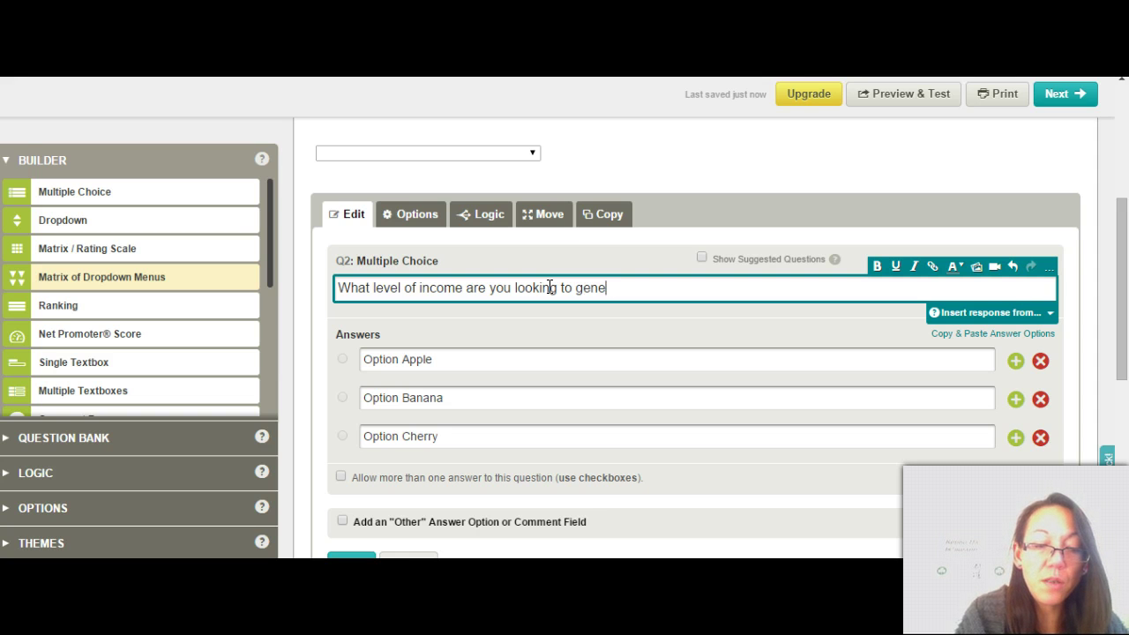
type("rate w")
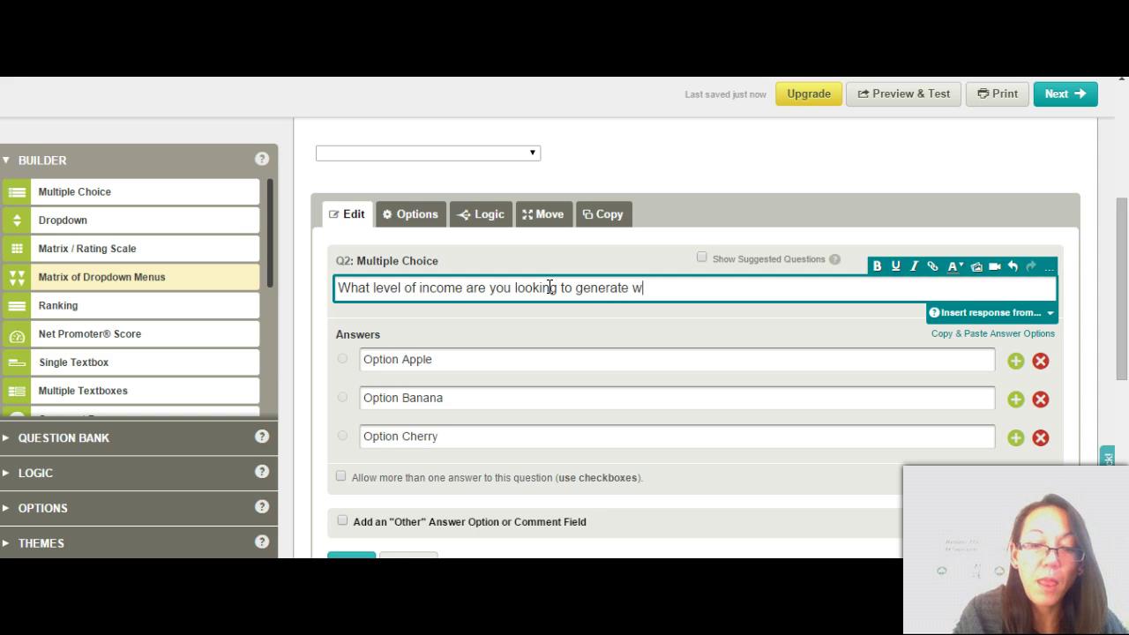
type("ith your online business")
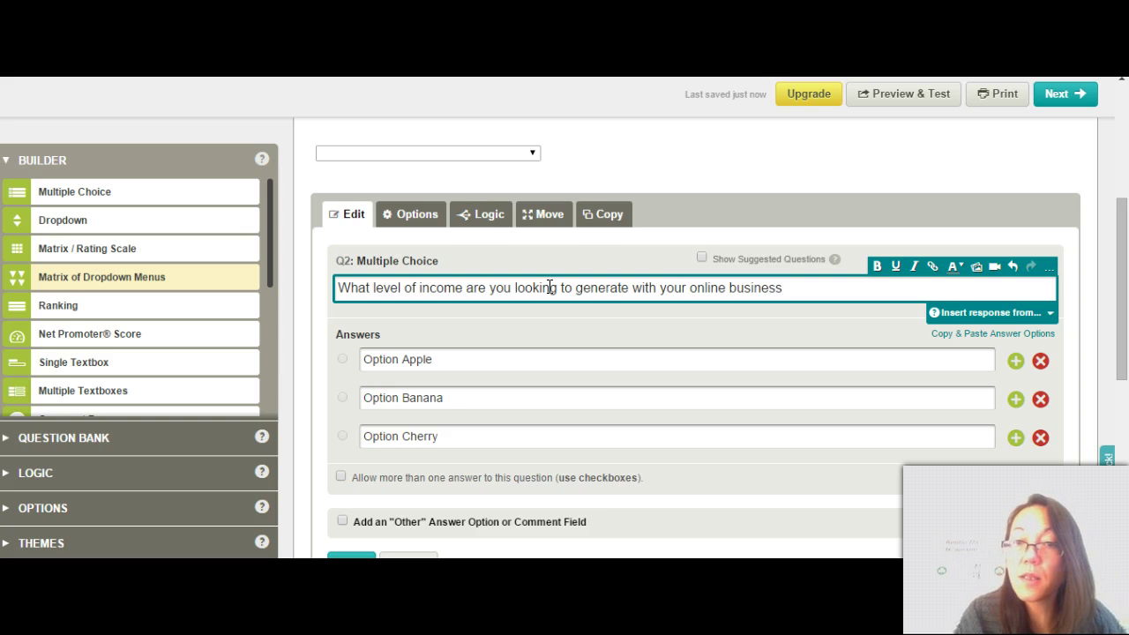
type("?")
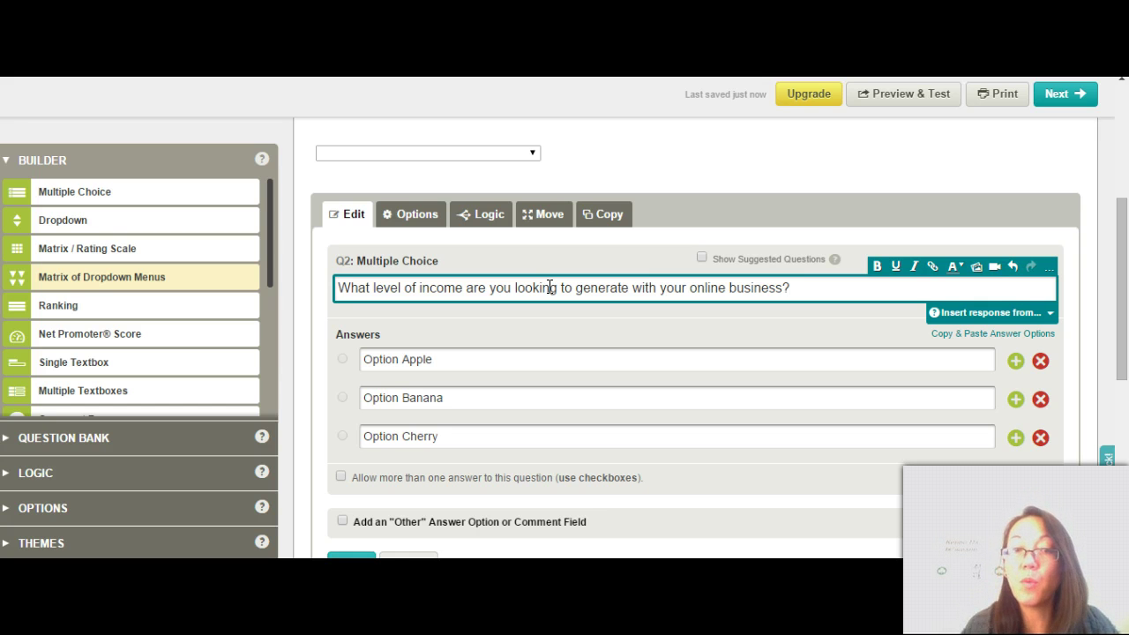
Replace the first answer option of question 2 with "$100-$500"
left_click(490, 368)
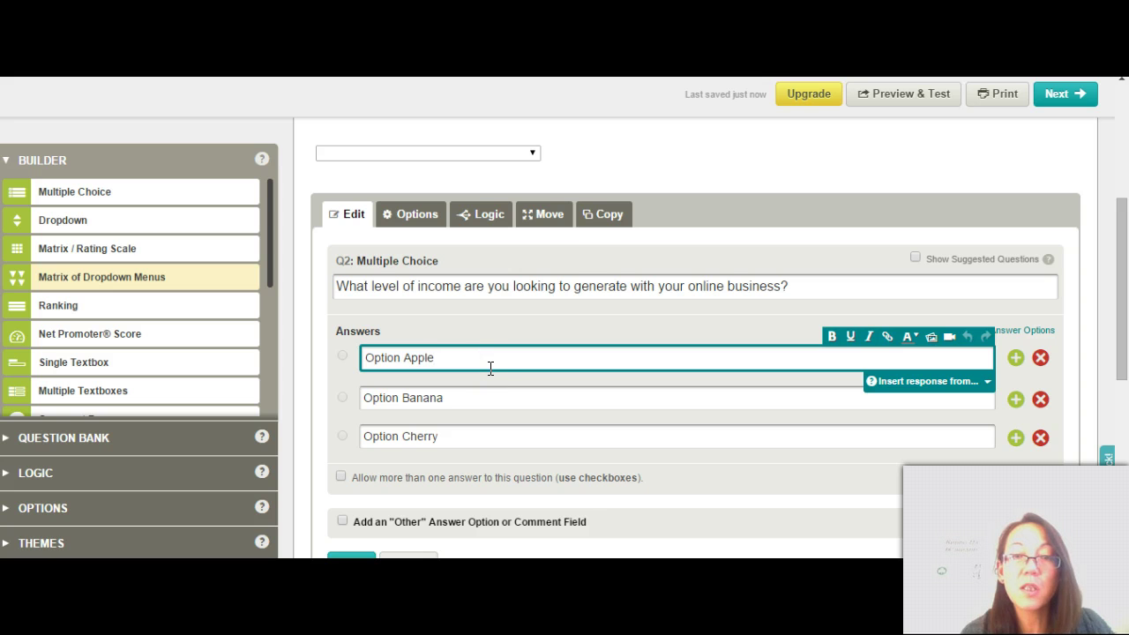
key("BackSpace")
key("BackSpace")
key("BackSpace")
key("BackSpace")
key("BackSpace")
key("BackSpace")
key("BackSpace")
key("BackSpace")
key("BackSpace")
key("BackSpace")
key("BackSpace")
key("BackSpace")
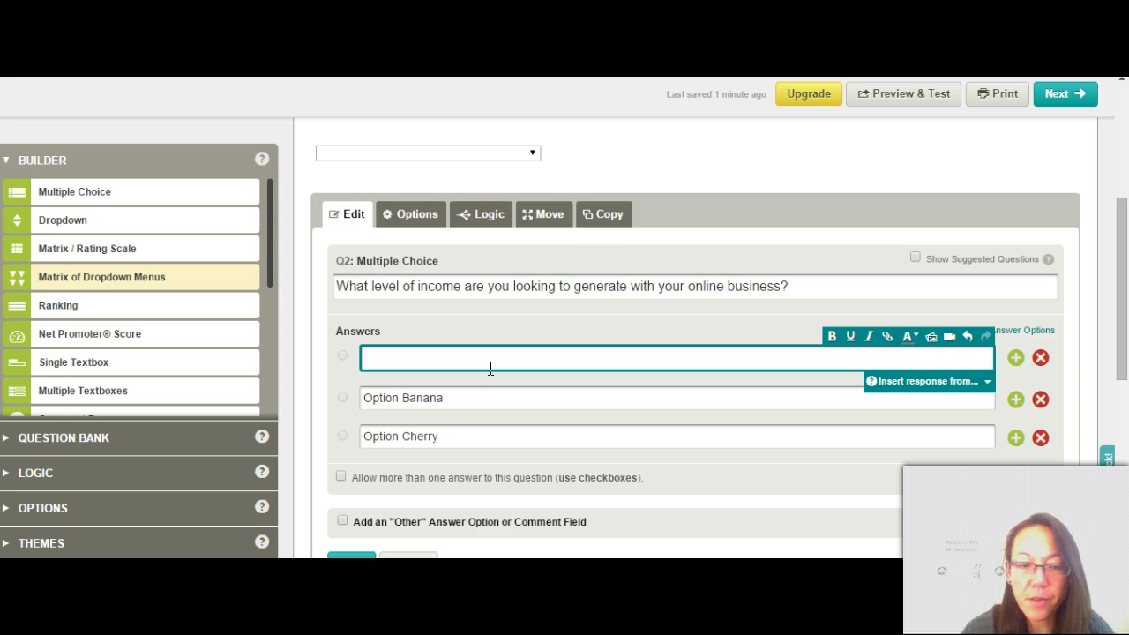
type("&")
key("BackSpace")
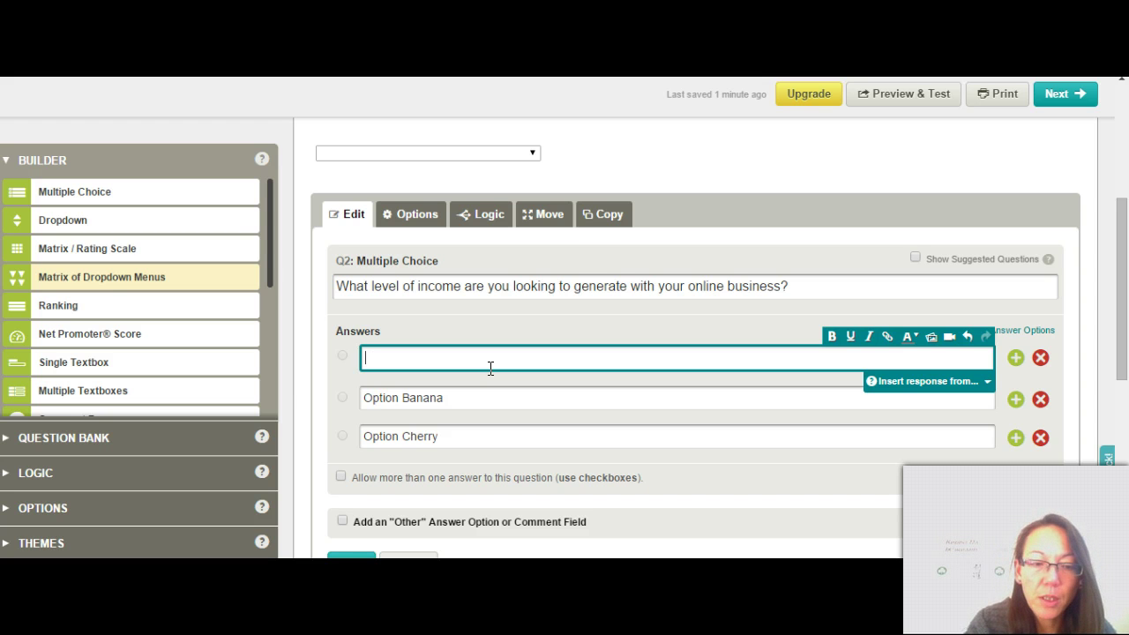
type("$")
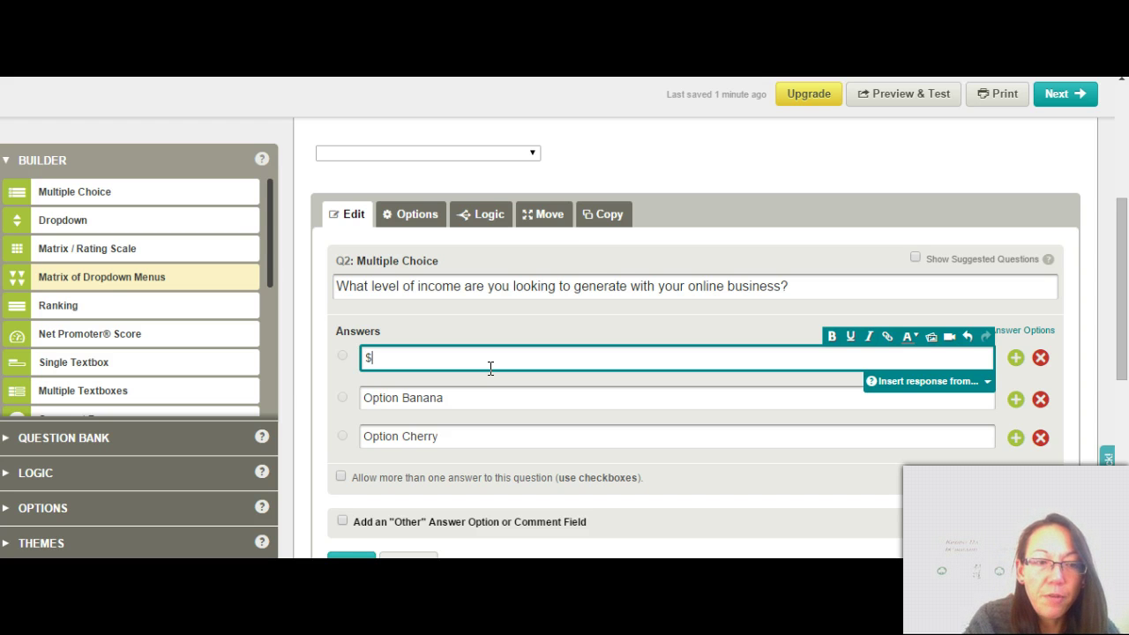
type("100")
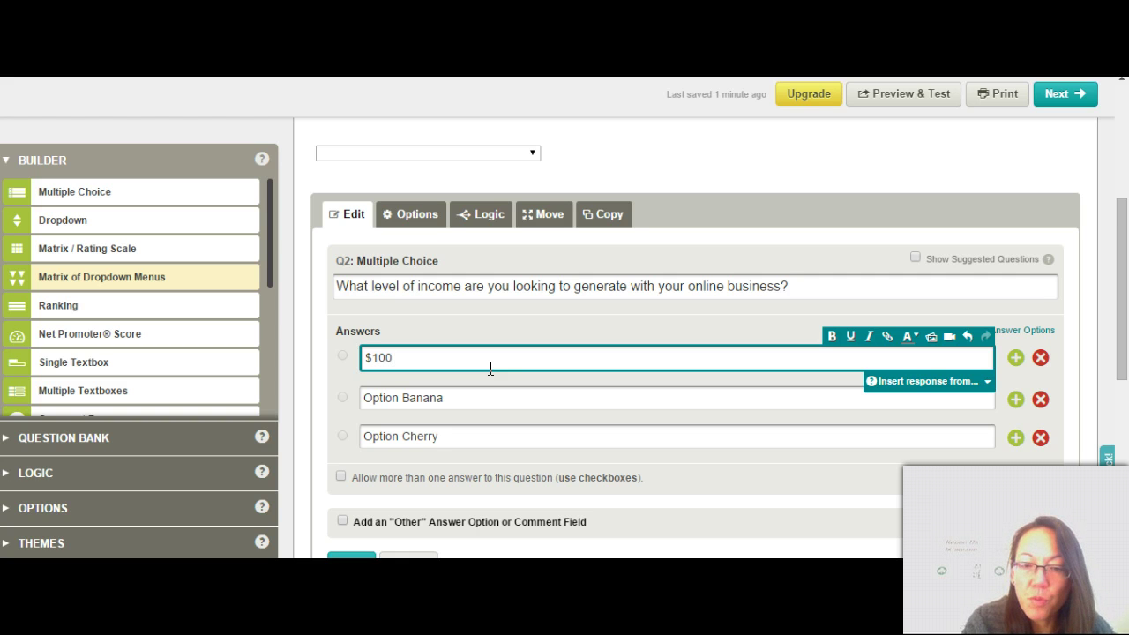
type("-$")
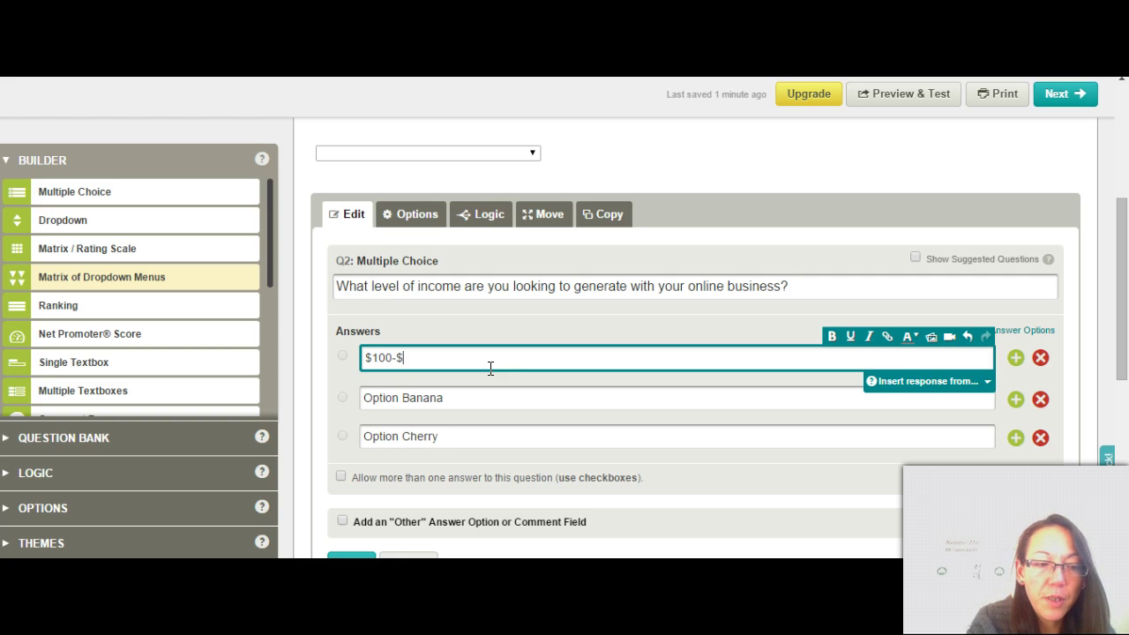
type("500")
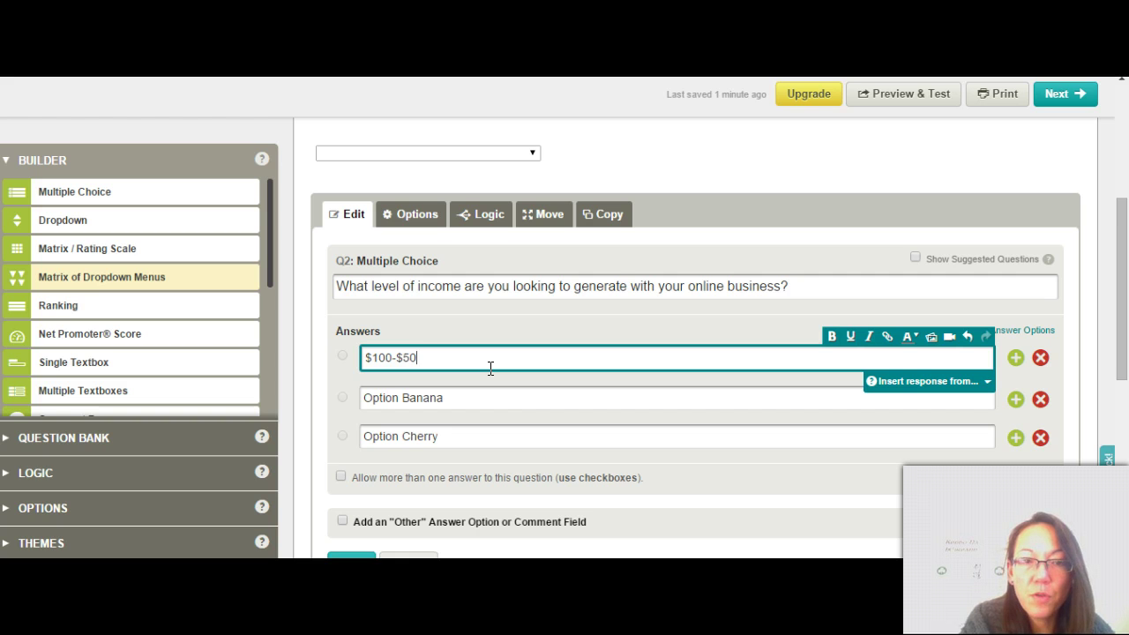
Replace the second answer option of question 2, "Option Banana", with "$500-$2000"
left_click(491, 403)
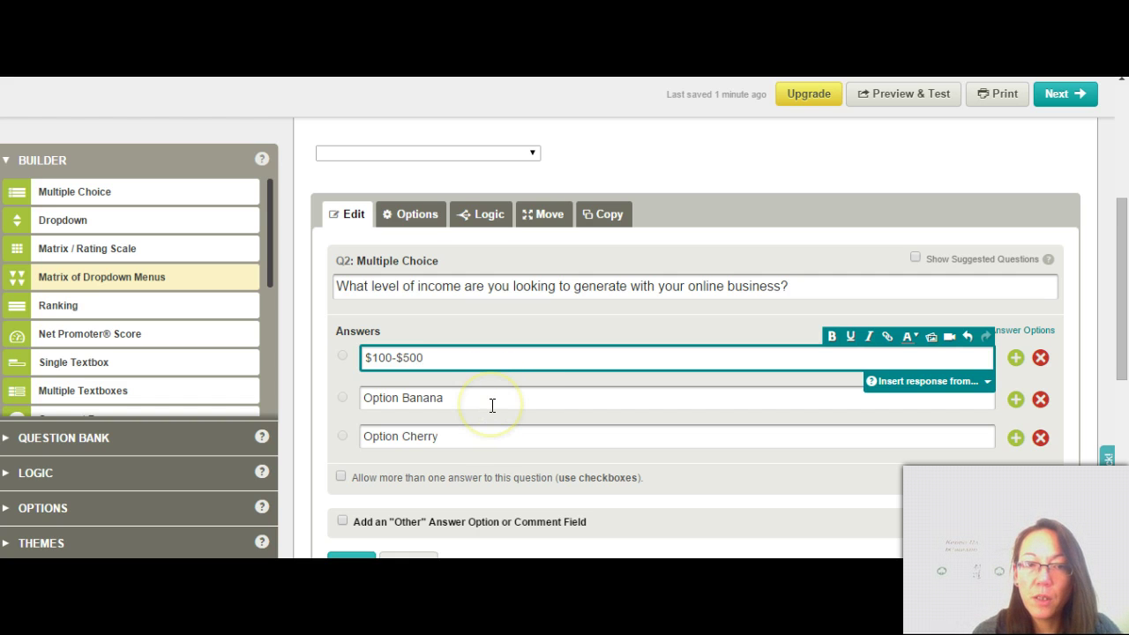
left_click(491, 403)
key("BackSpace")
key("BackSpace")
key("BackSpace")
key("BackSpace")
key("BackSpace")
key("BackSpace")
key("BackSpace")
key("BackSpace")
key("BackSpace")
key("BackSpace")
key("BackSpace")
key("BackSpace")
key("BackSpace")
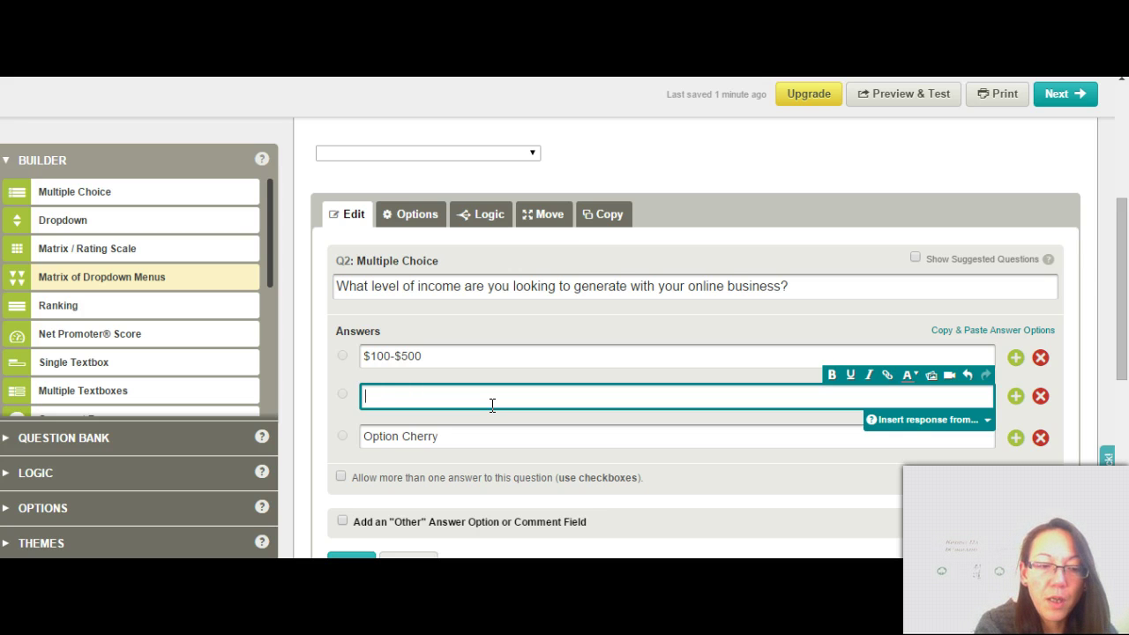
type("$500-")
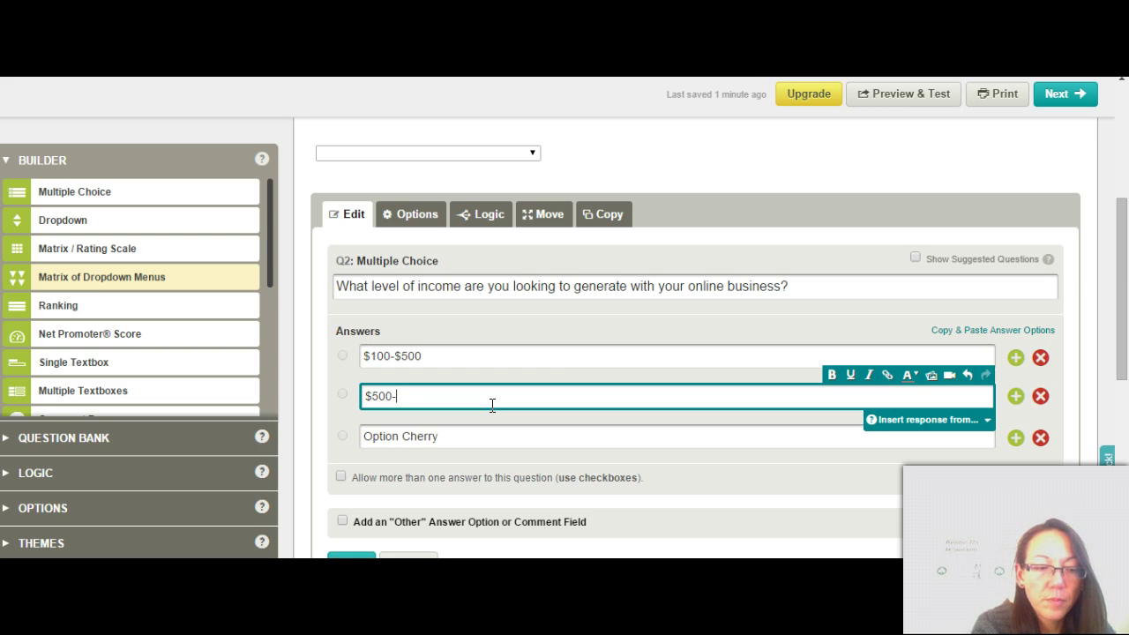
type("$")
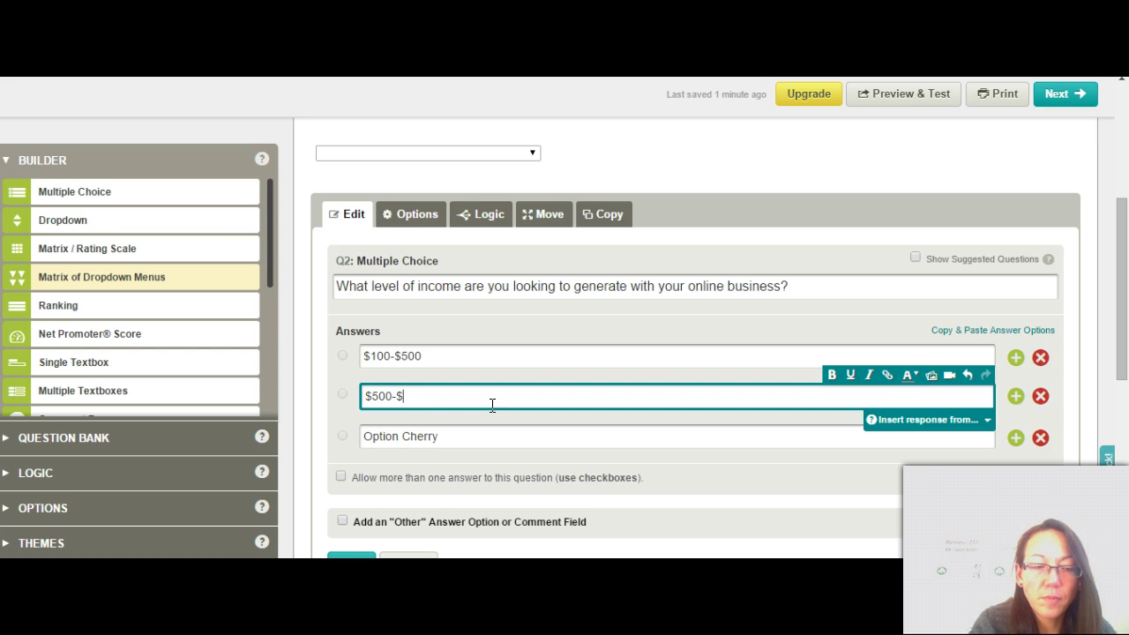
type("2000")
Replace the third answer option of question 2, "Option Cherry", with "$2000-$5000"
left_click(491, 434)
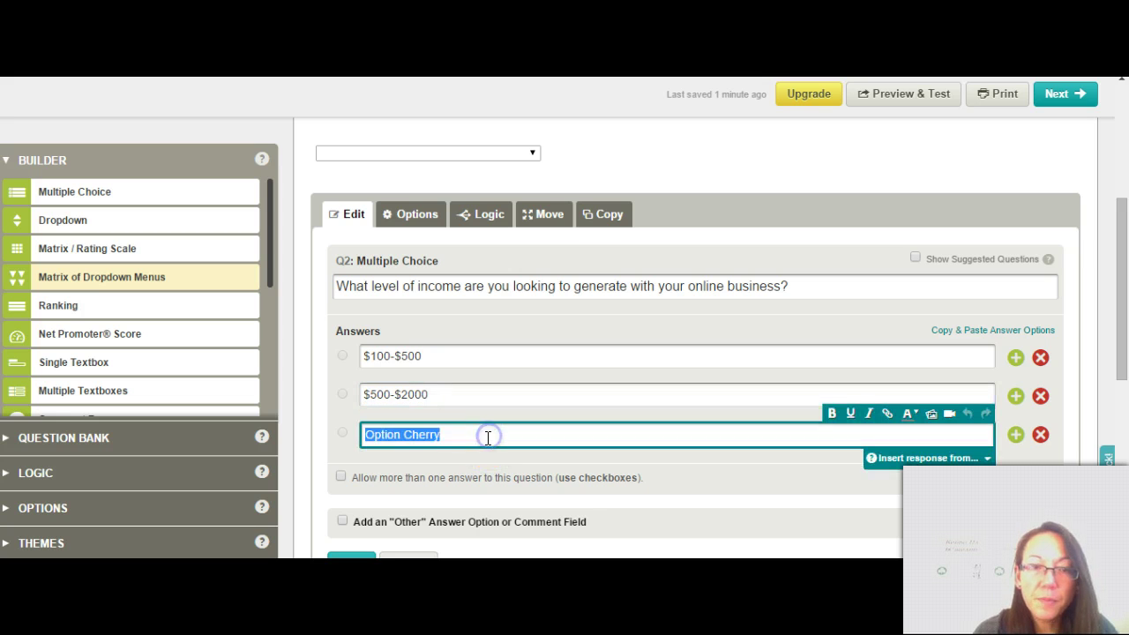
key("BackSpace")
type("$200")
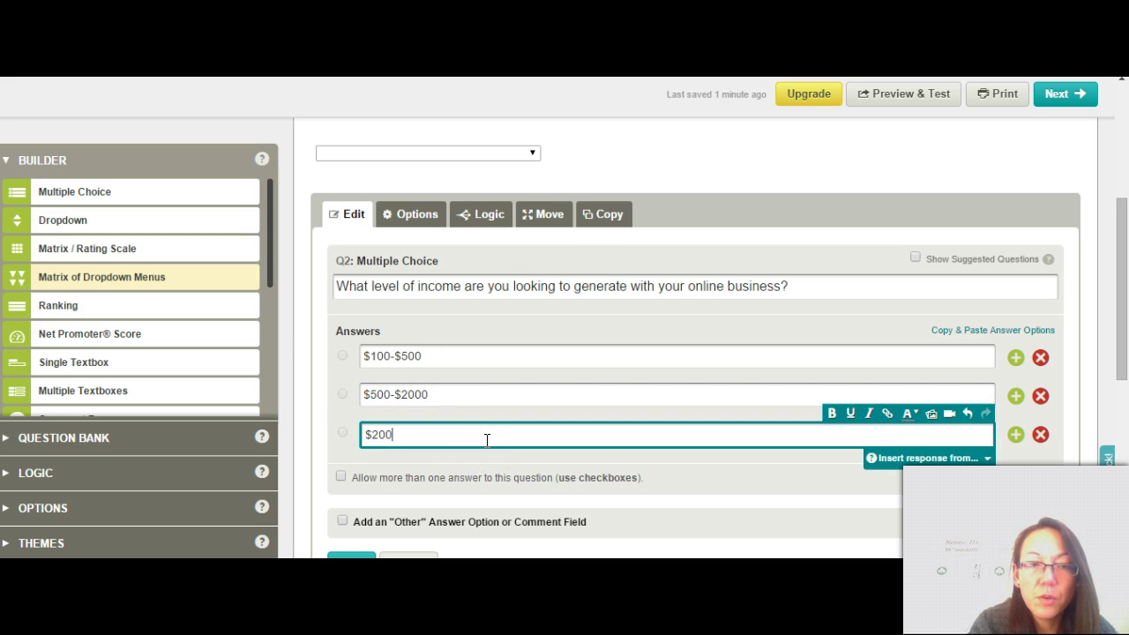
type("0-")
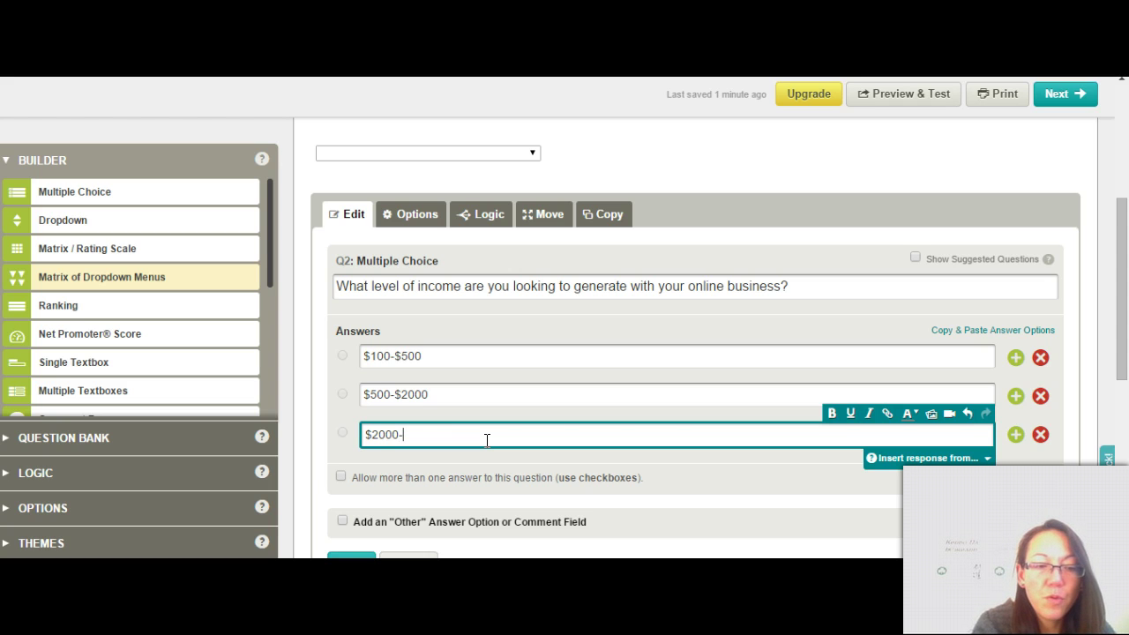
type("$5000")
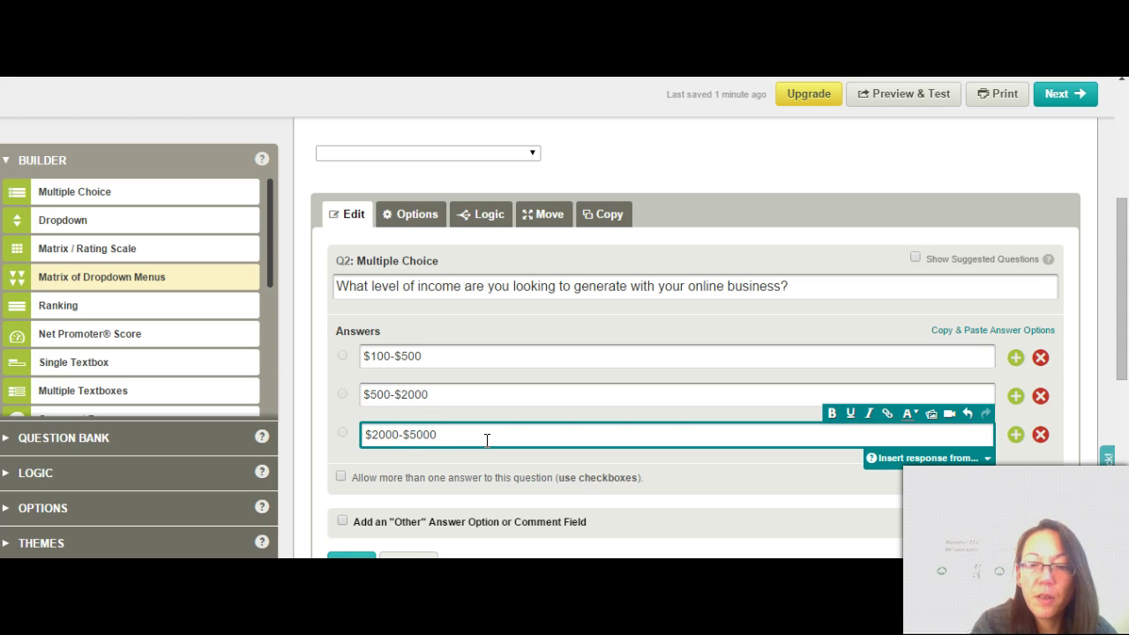
key("Return")
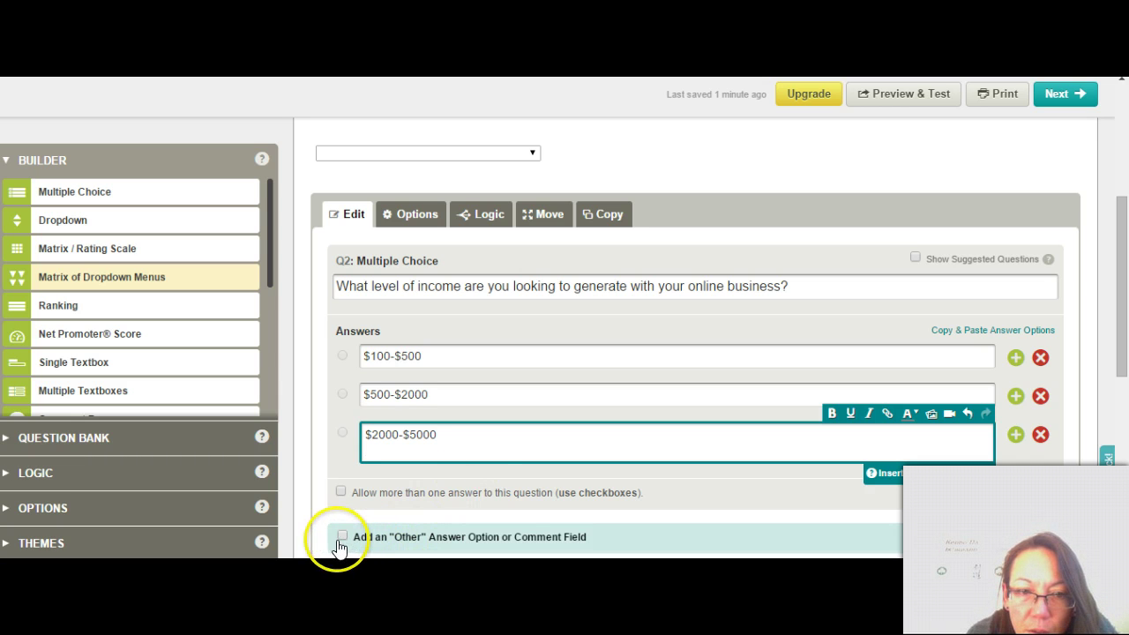
Add a fourth answer option to question 2 reading "Above $5000"
left_click(1015, 434)
left_click(574, 494)
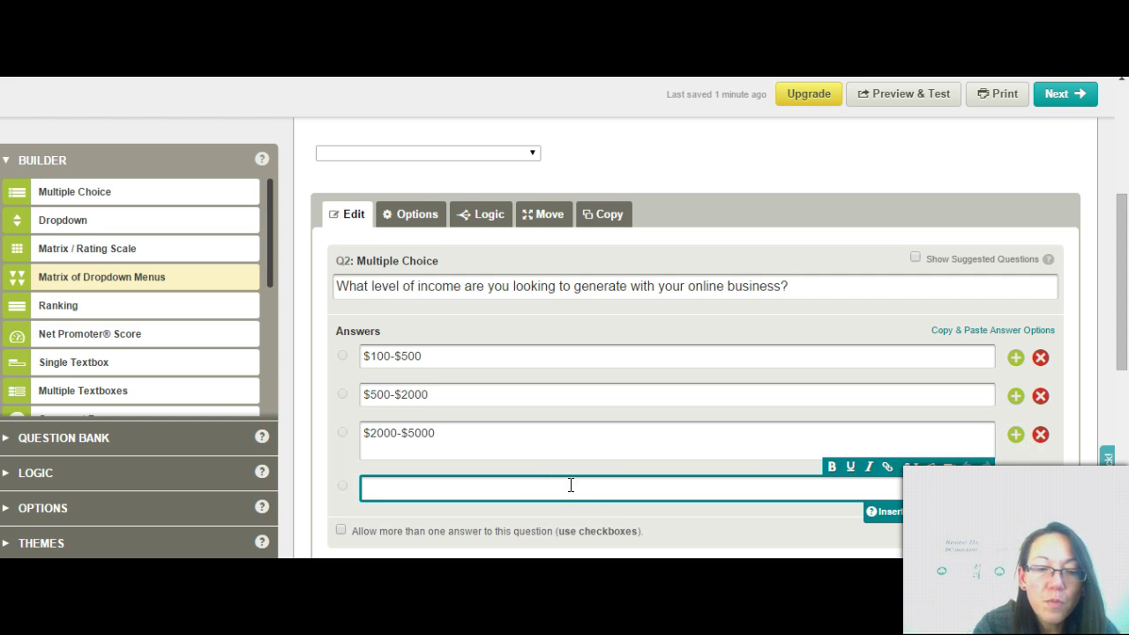
type("A")
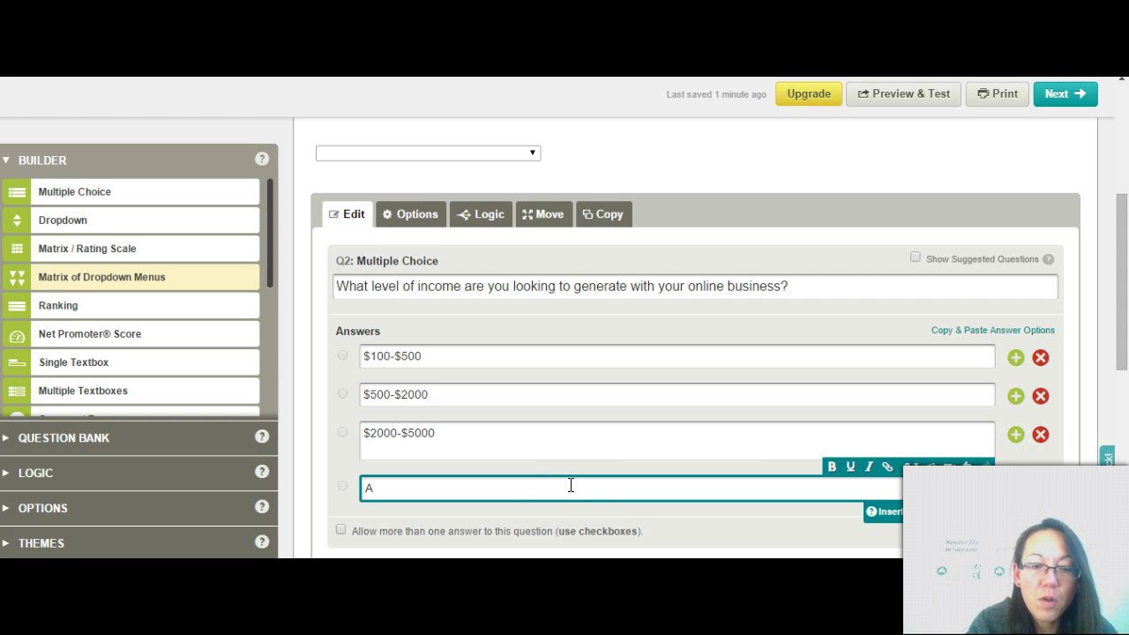
type("bove ")
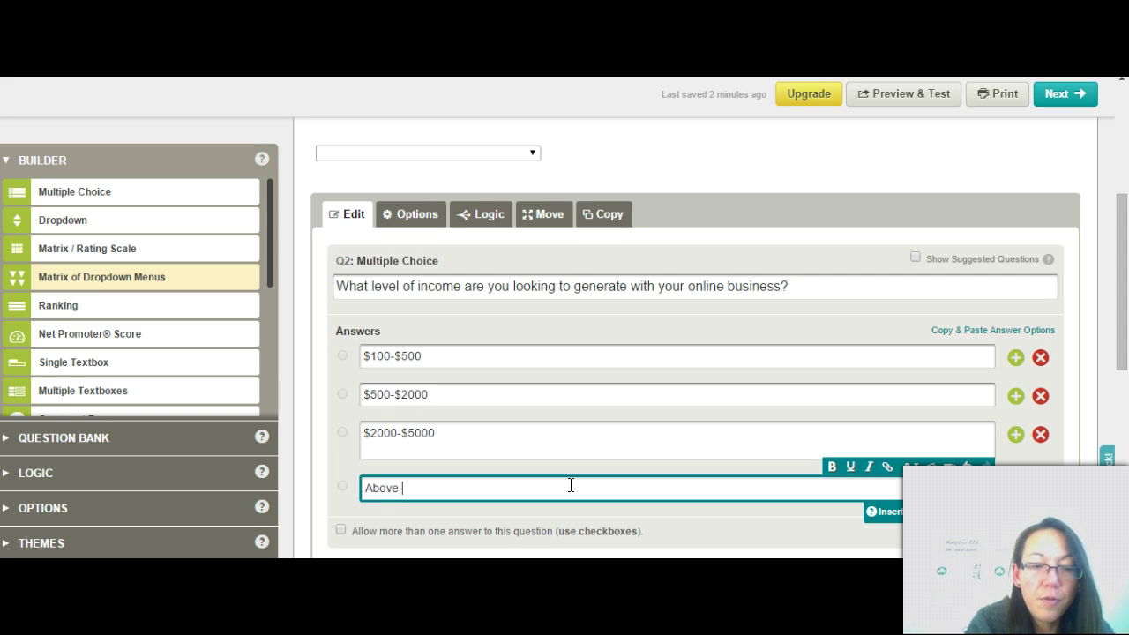
type("$5000")
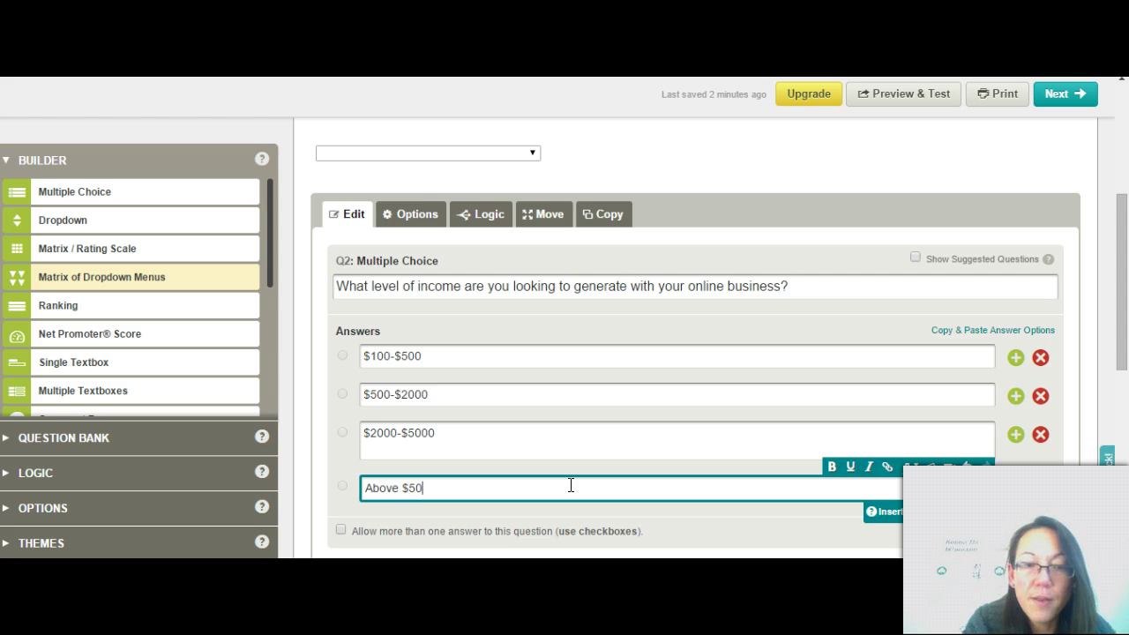
left_click(673, 537)
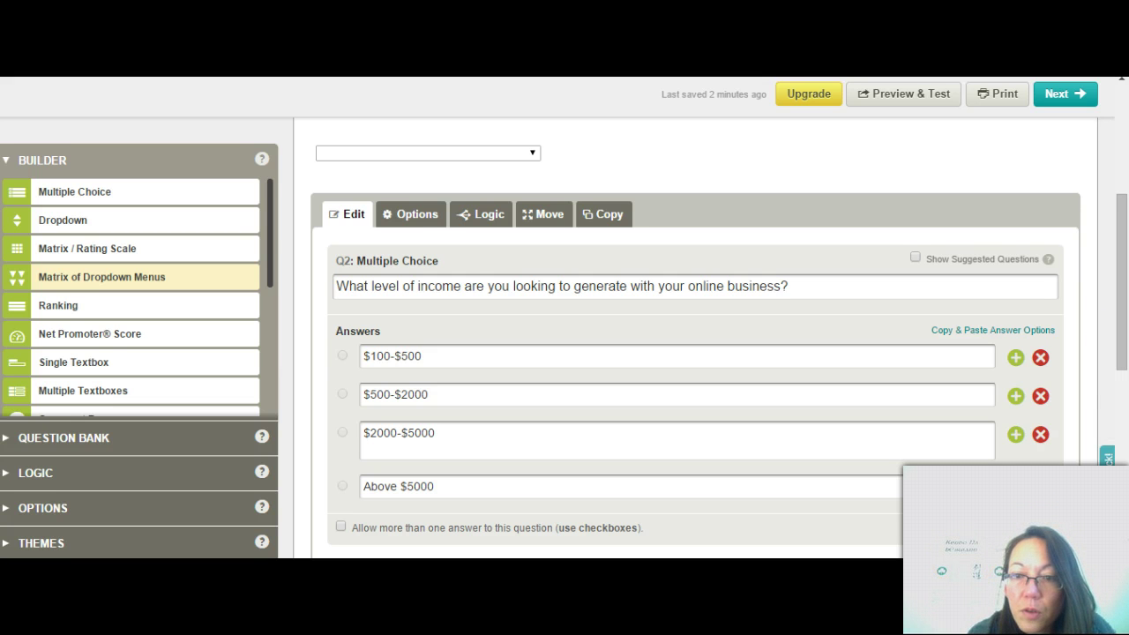
Save the multiple choice question 2 with its four income range options
scroll(963, 557, "down", 1)
scroll(963, 557, "down", 1)
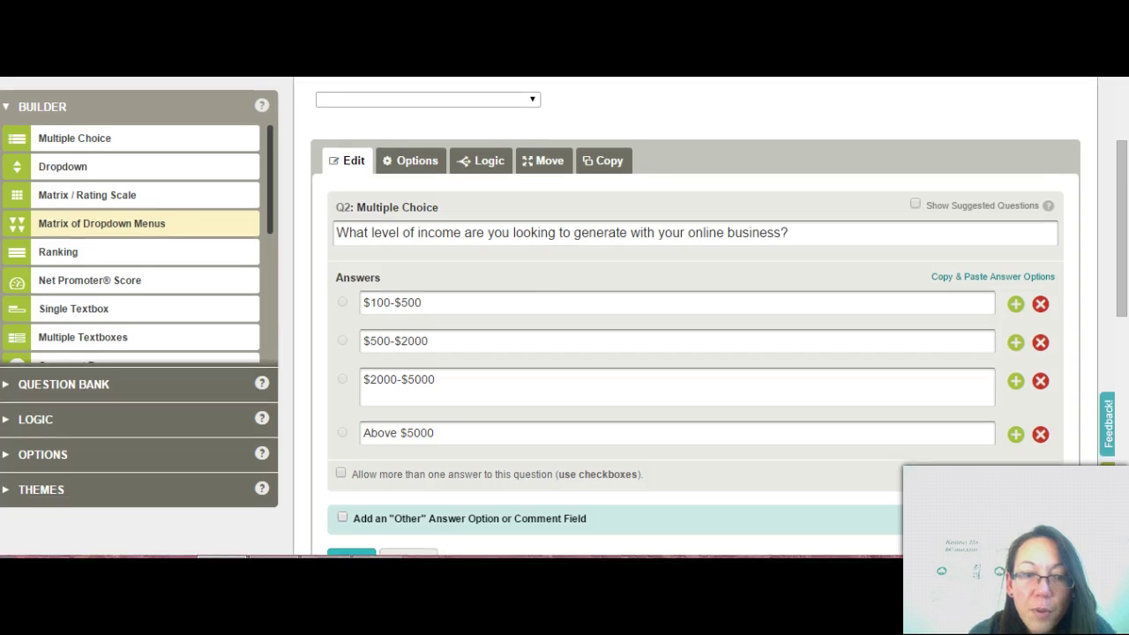
scroll(1122, 313, "down", 1)
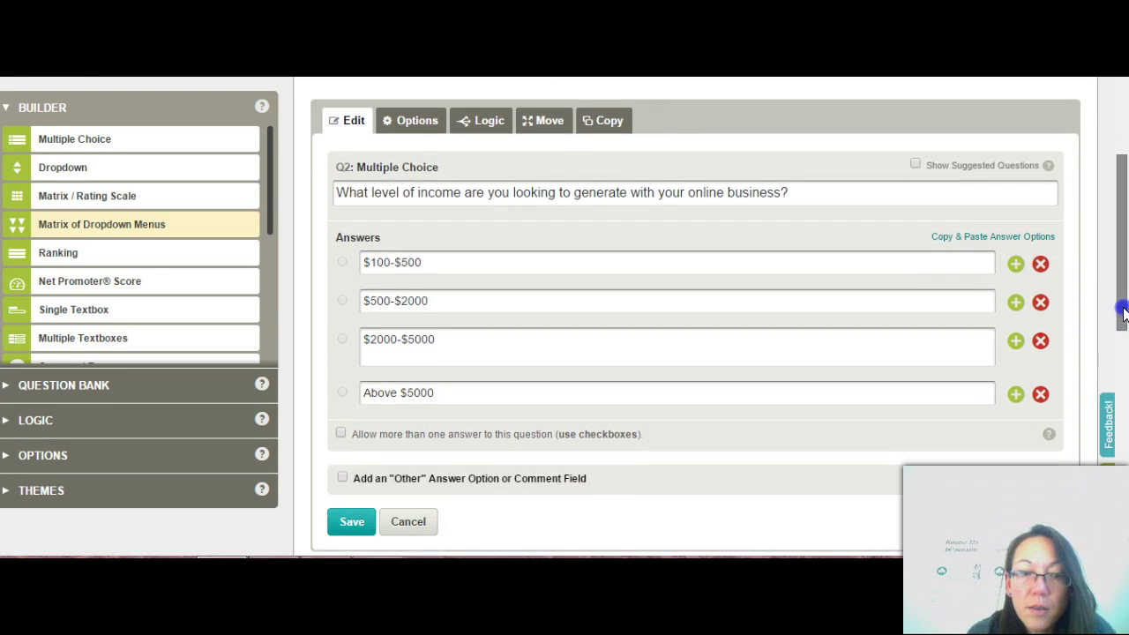
left_click(357, 519)
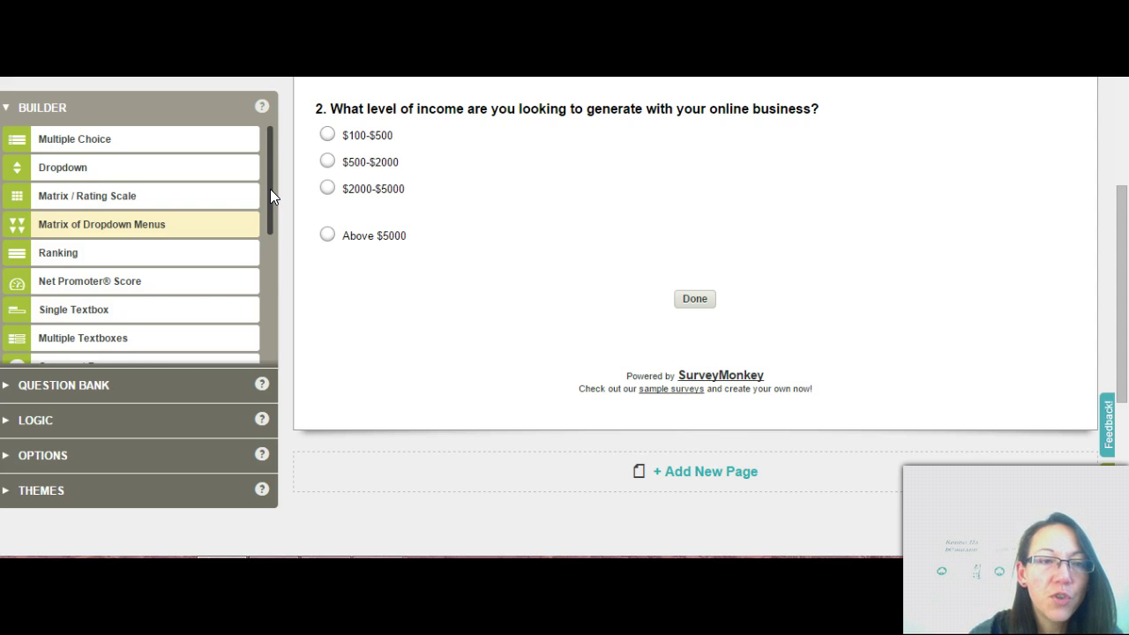
Add a Comment Box question to the survey below the income question
left_click_drag(270, 189, 270, 222)
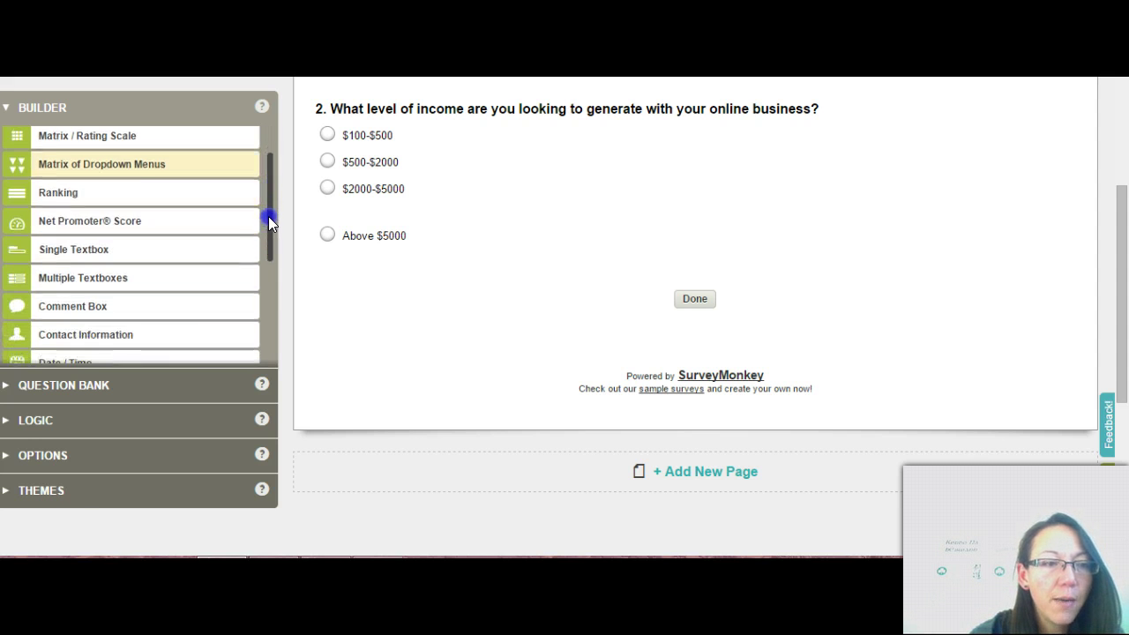
mouse_move(56, 307)
mouse_move(70, 251)
left_click(71, 308)
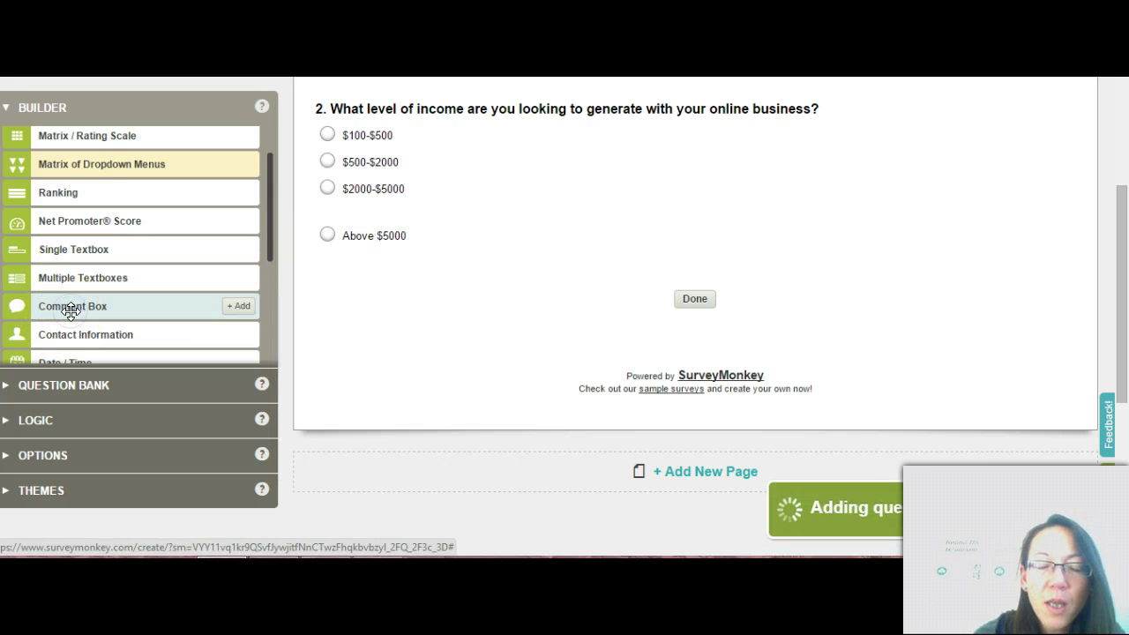
left_click(223, 307)
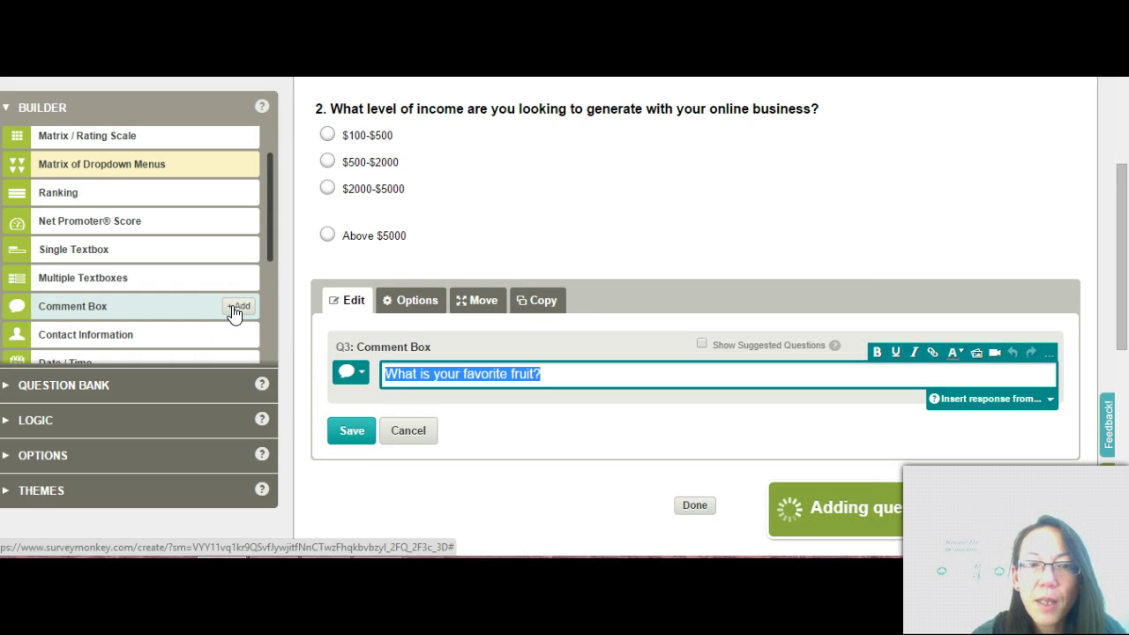
Word comment box question 3 as "What is your main motivation for wanting to learn how to make money online?" and save it
left_click(1124, 172)
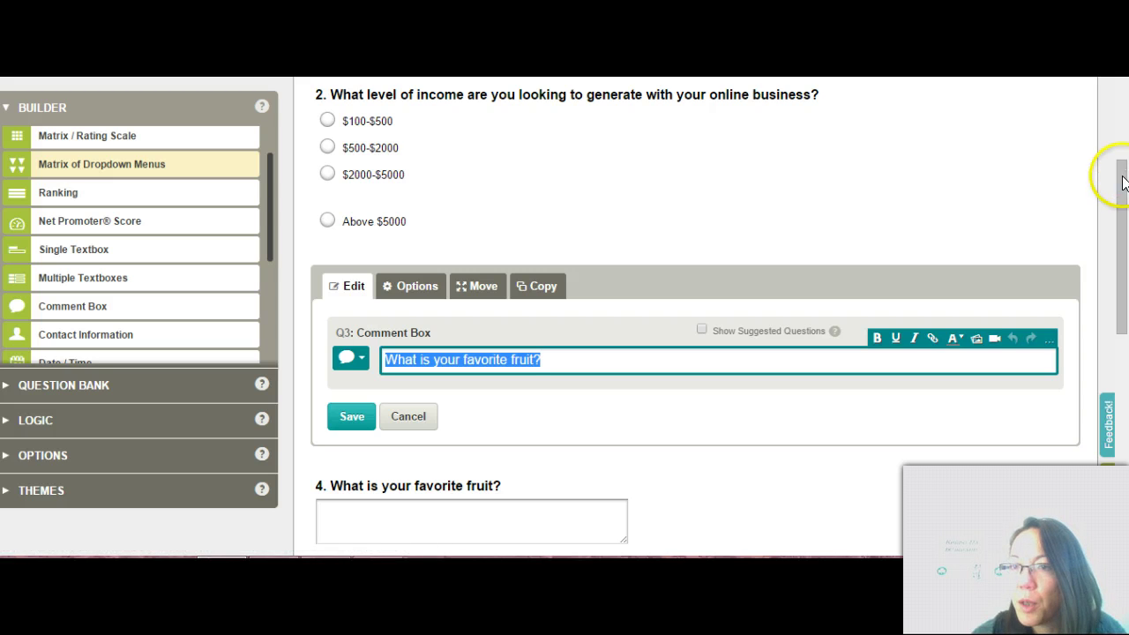
left_click_drag(1123, 171, 1124, 221)
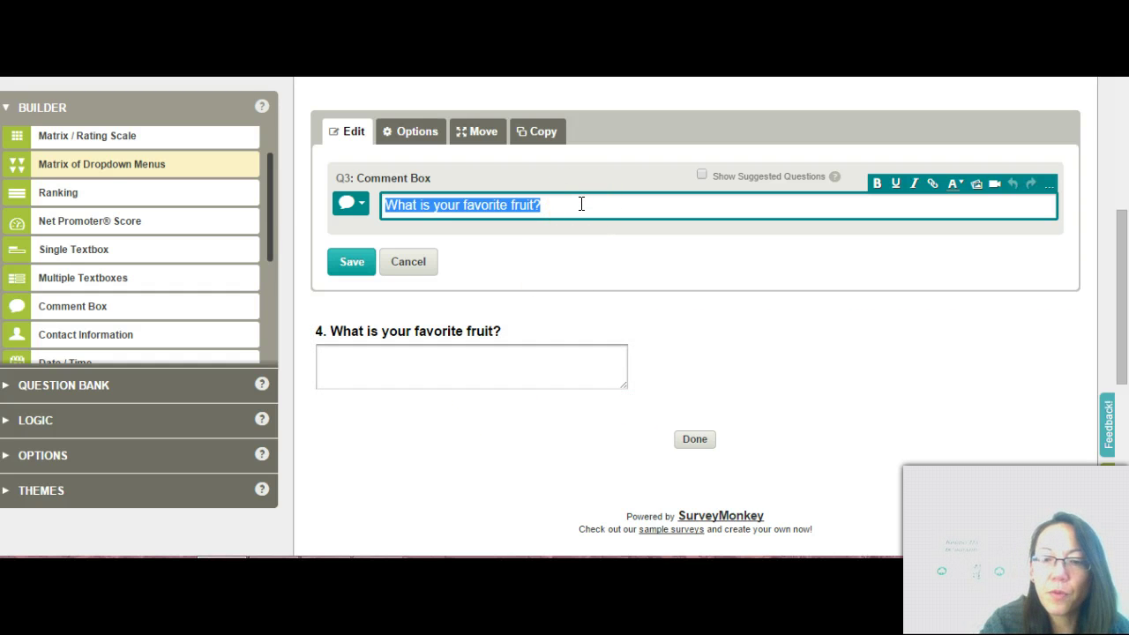
key("BackSpace")
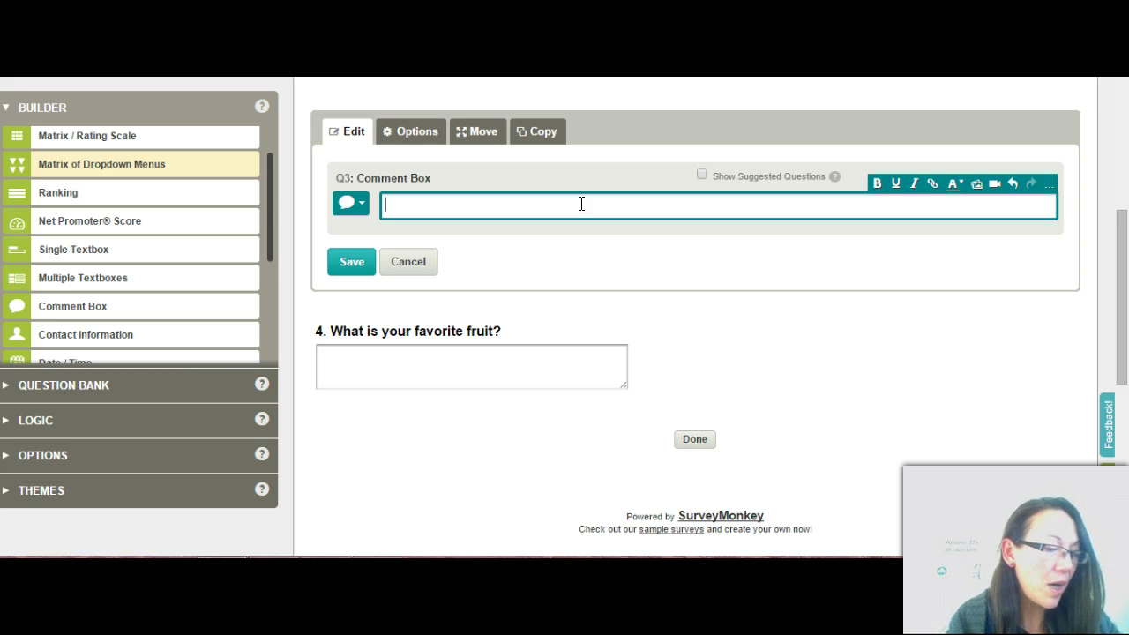
type("Wha")
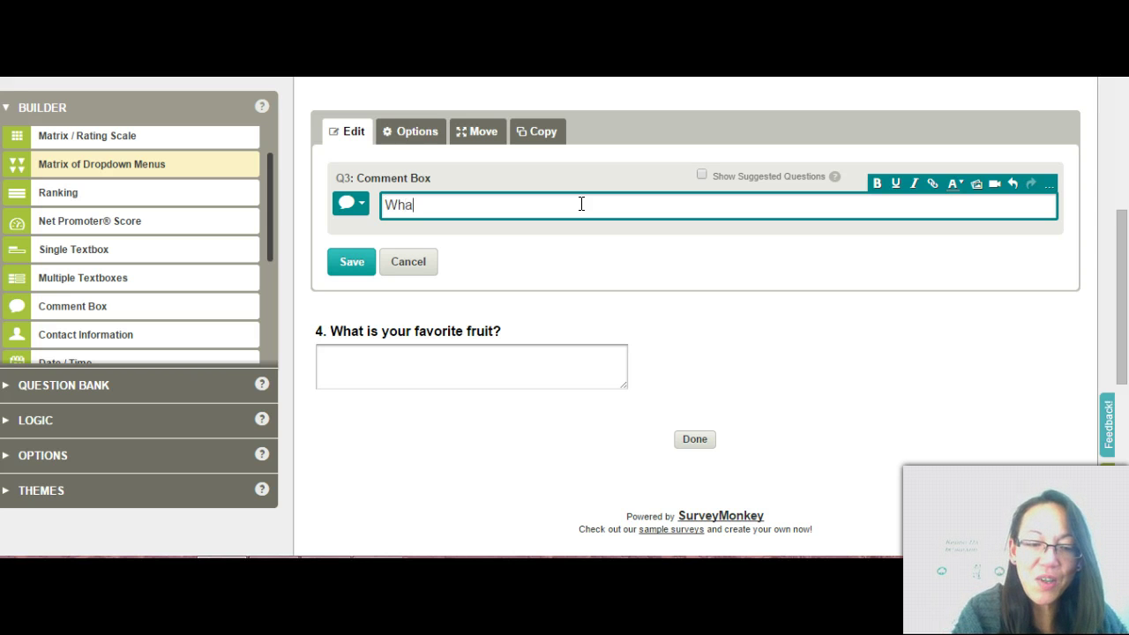
type("t is your main")
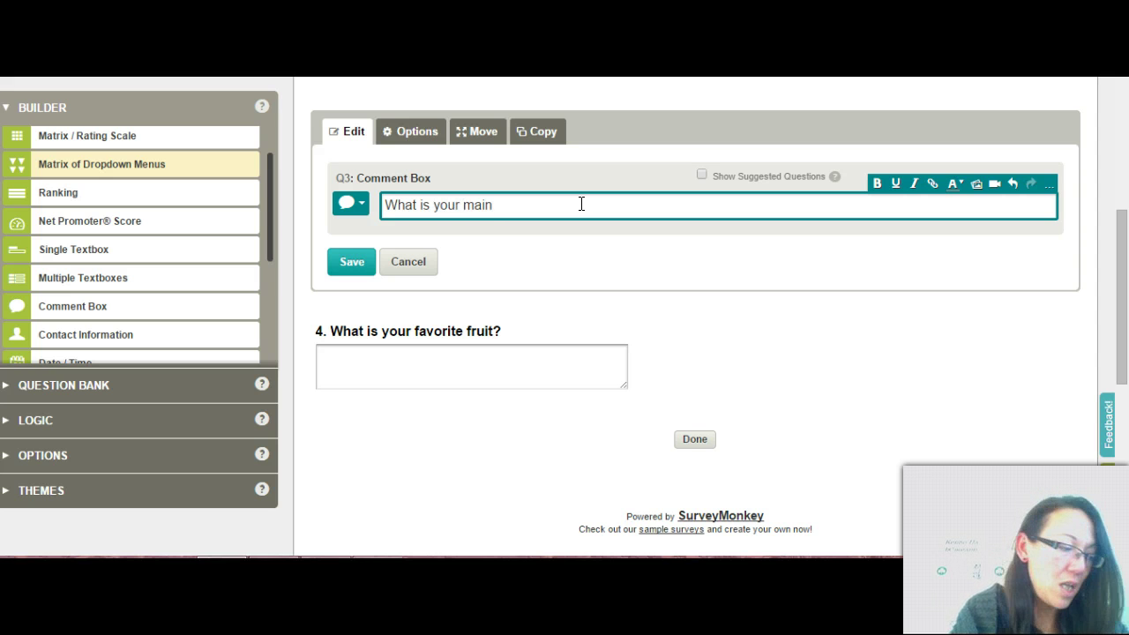
type(" motivation")
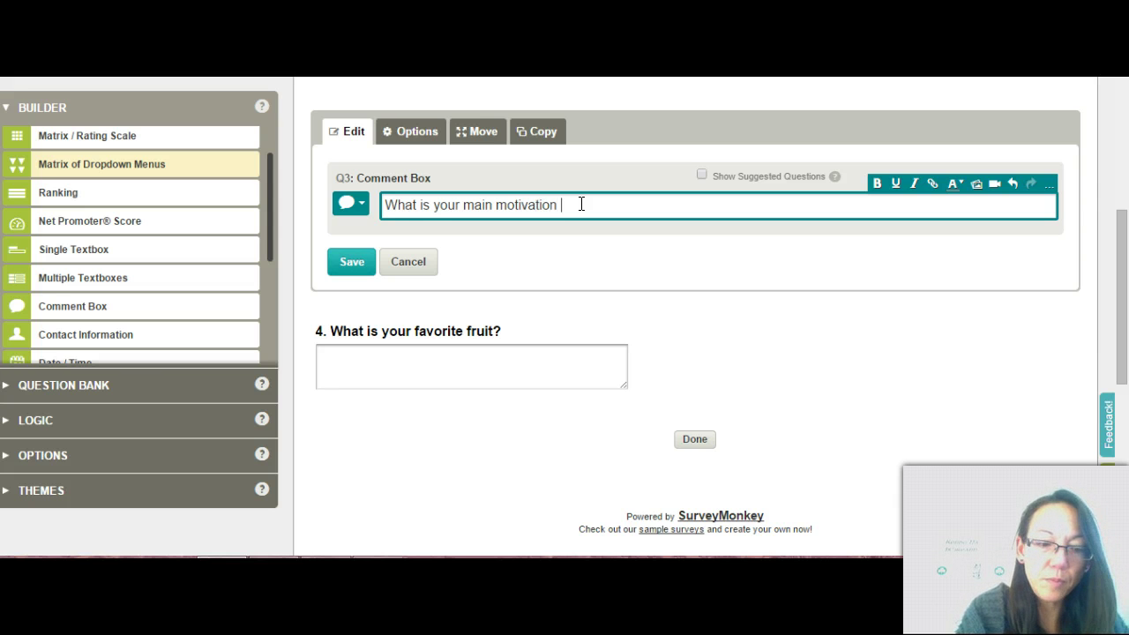
type(" for wanting to learn")
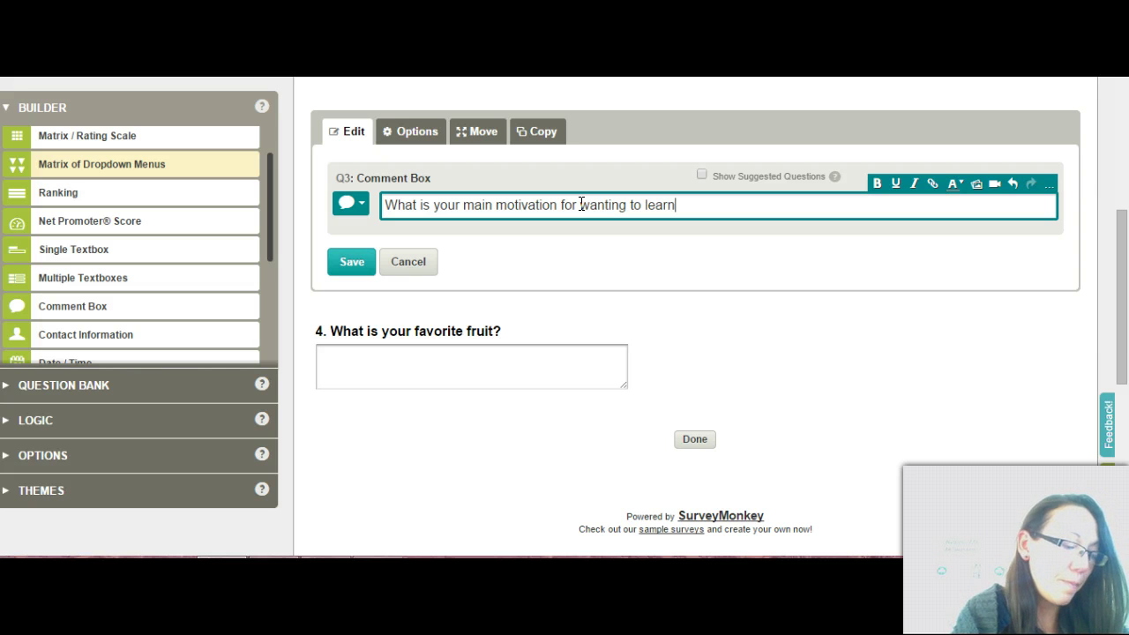
type("how to m")
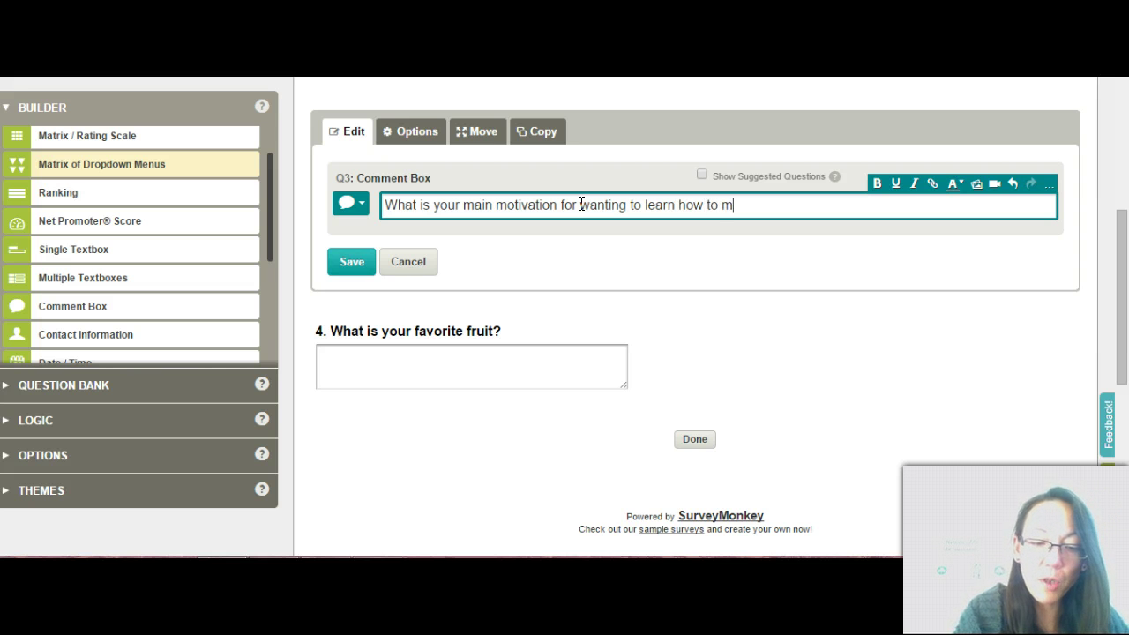
type("ake mone")
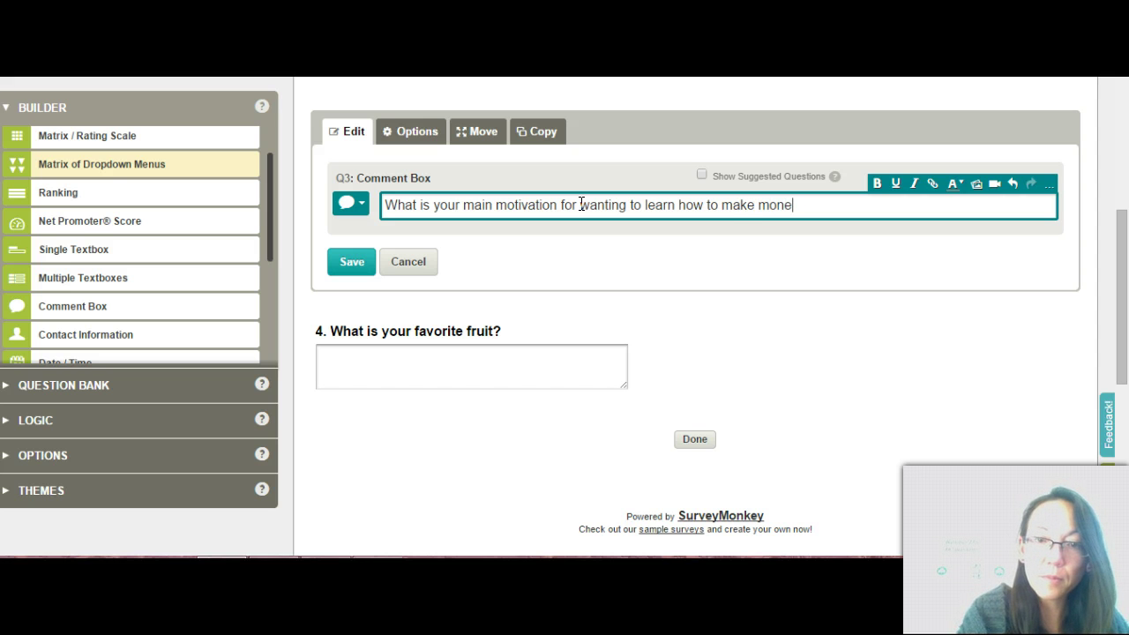
type("y online?")
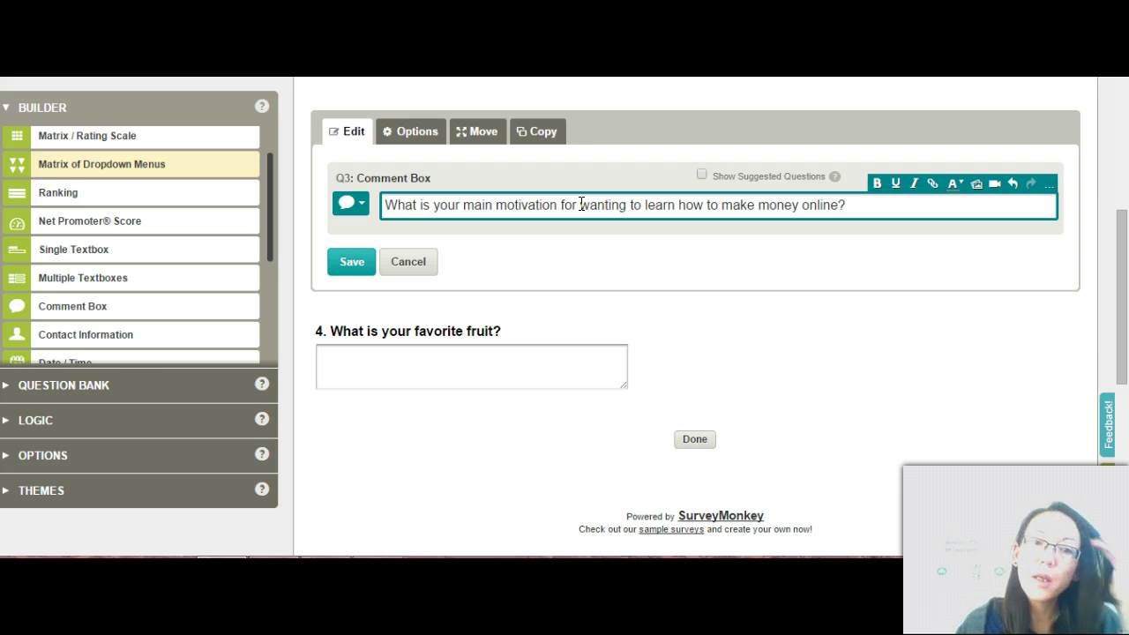
left_click(344, 263)
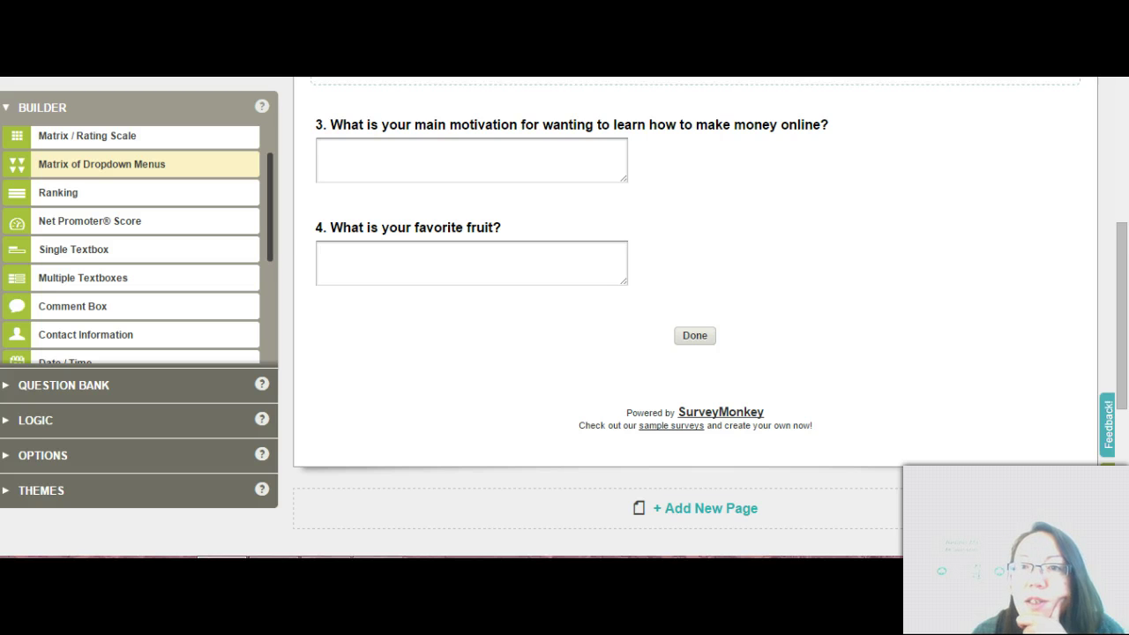
Open a preview of the survey as respondents will see it and dismiss the Survey Preview notice
scroll(695, 291, "down", 1)
scroll(695, 291, "up", 1)
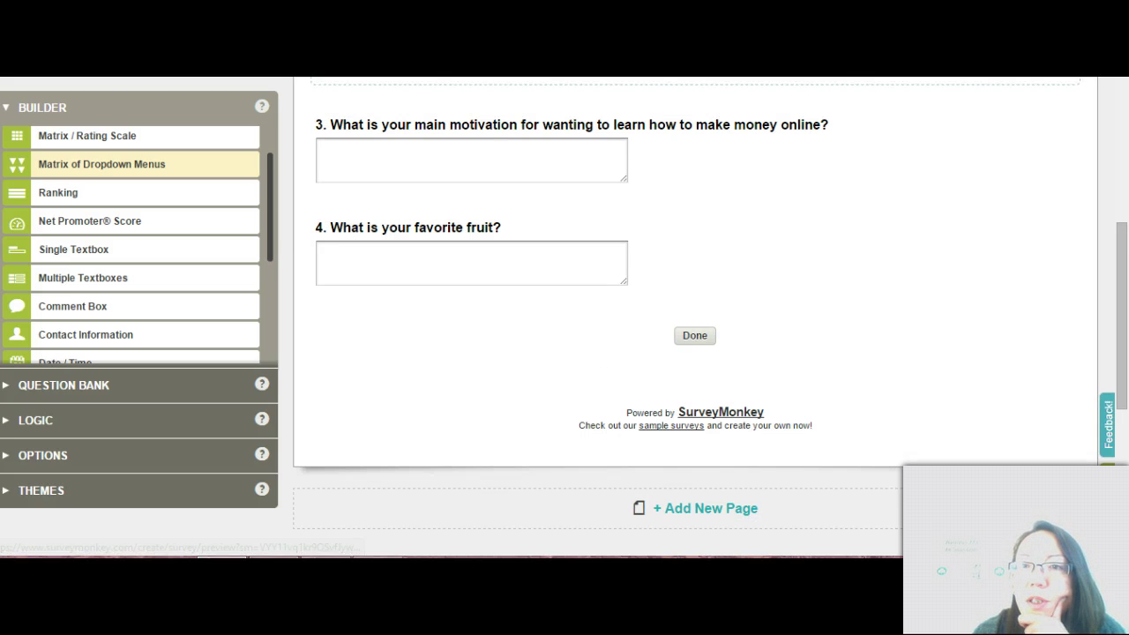
scroll(899, 94, "up", 5)
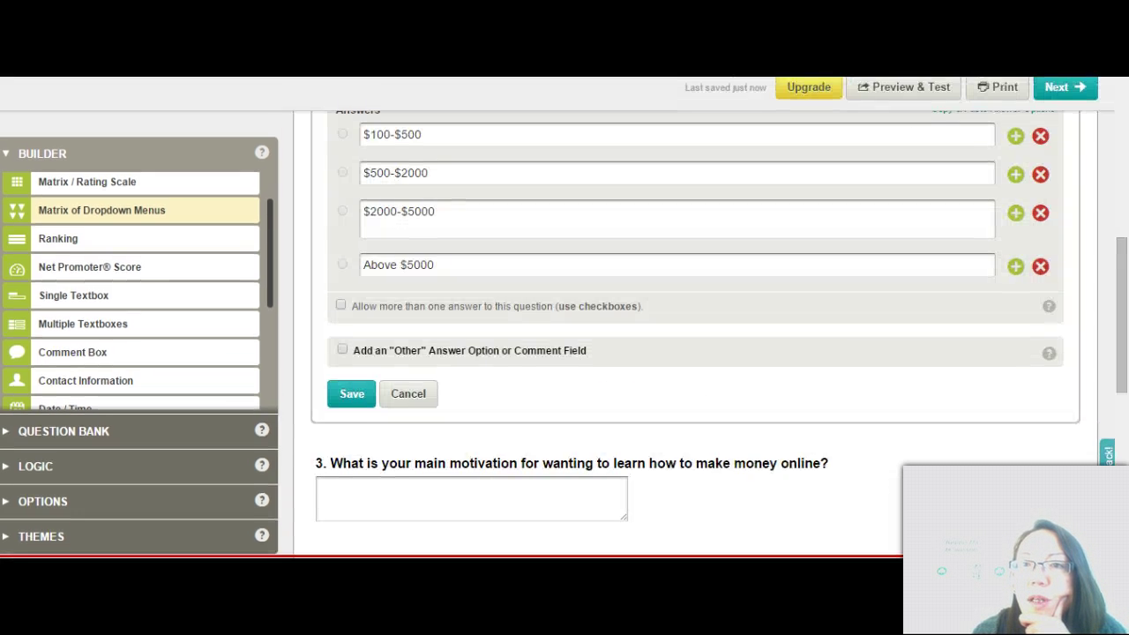
scroll(900, 90, "up", 2)
left_click(899, 95)
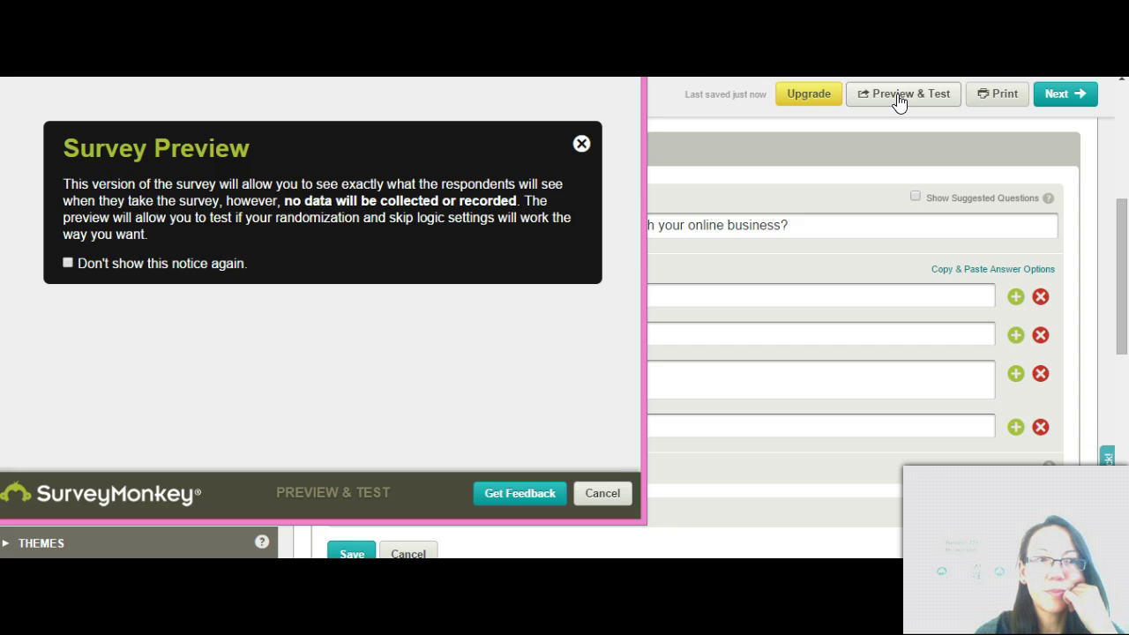
left_click(558, 143)
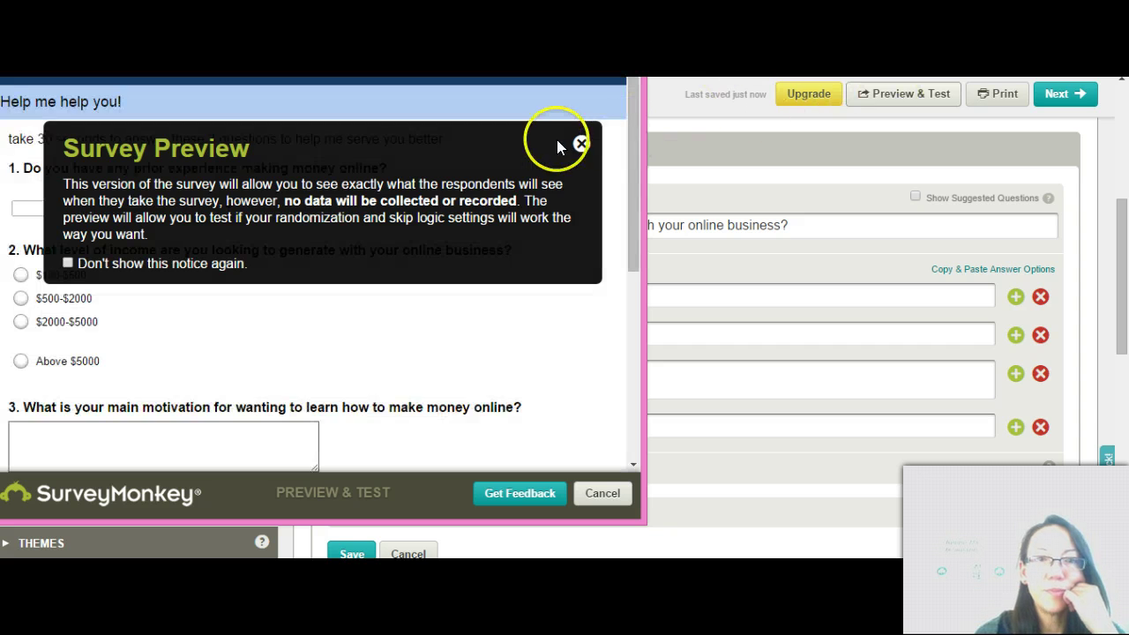
left_click(580, 144)
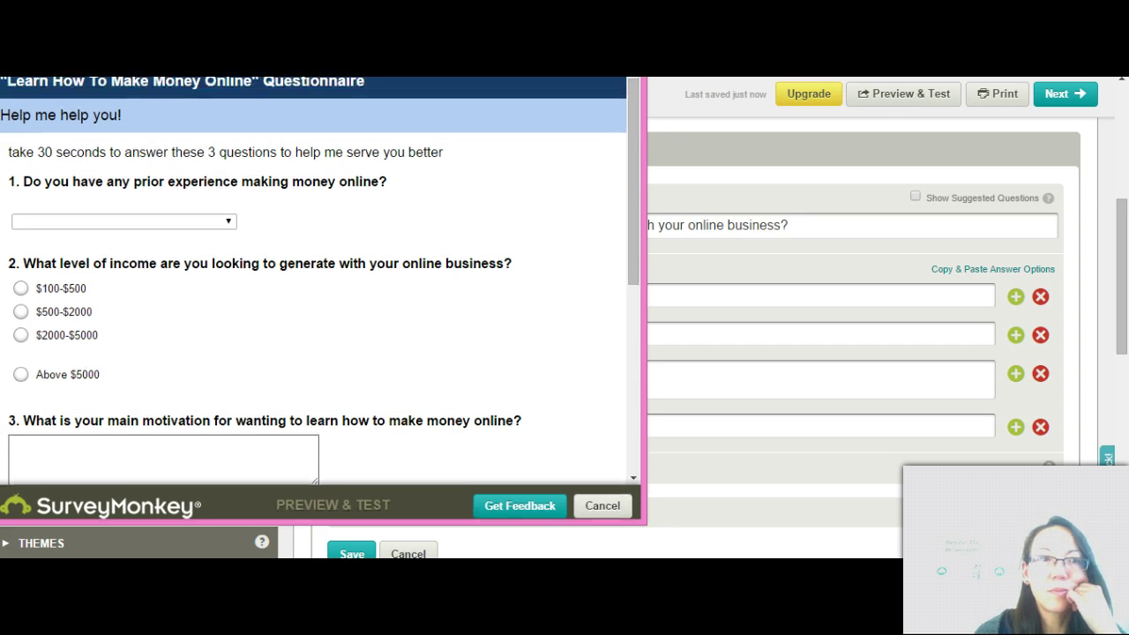
Enlarge the preview window downward and review the questionnaire from its title to the last questions
scroll(321, 298, "up", 2)
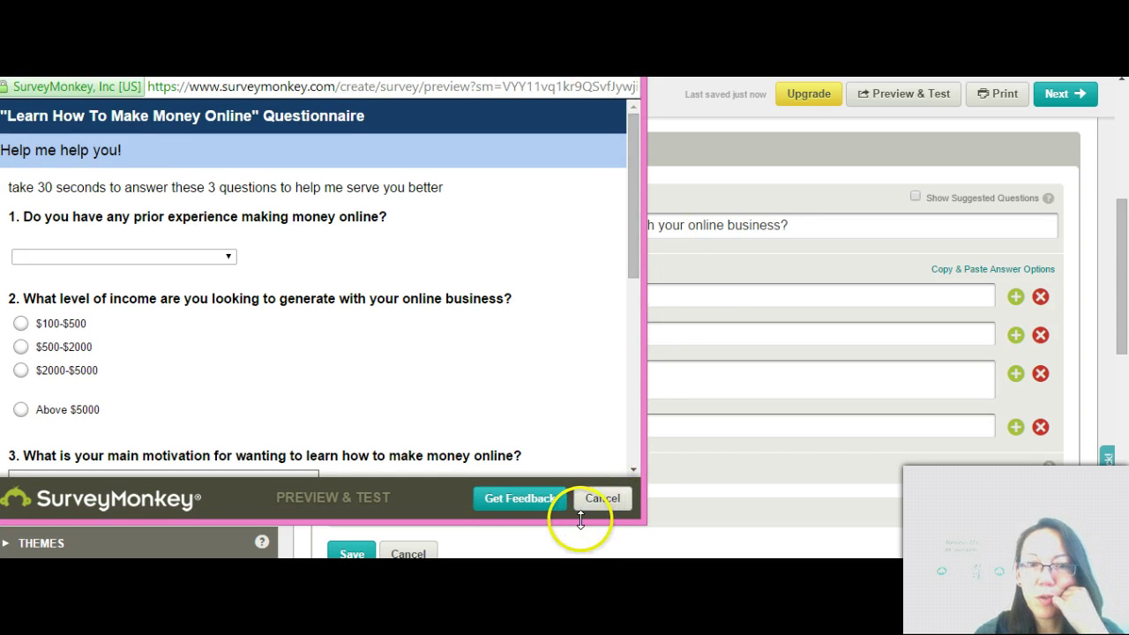
left_click_drag(579, 529, 580, 631)
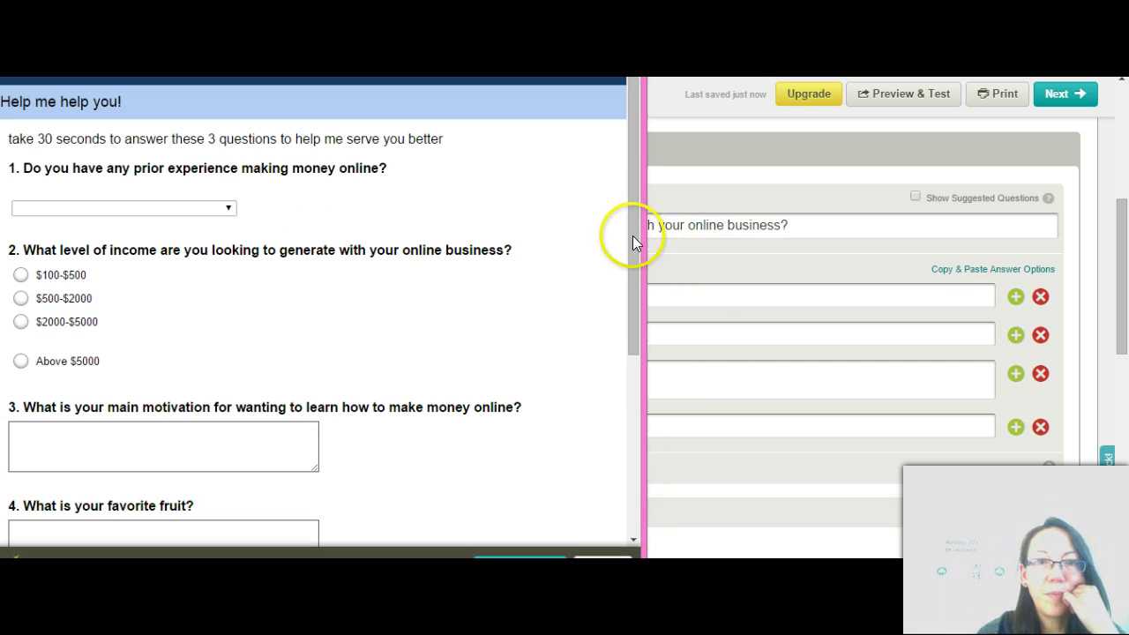
left_click_drag(632, 235, 635, 185)
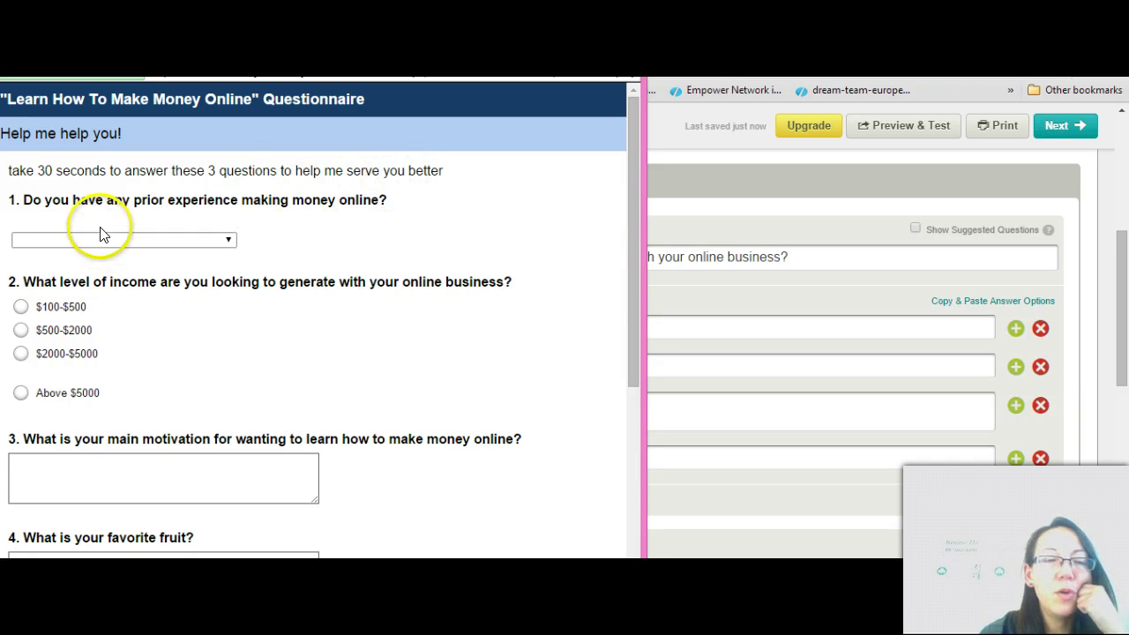
Test the previewed survey's experience dropdown, income options and motivation comment box, then close the preview
left_click(231, 240)
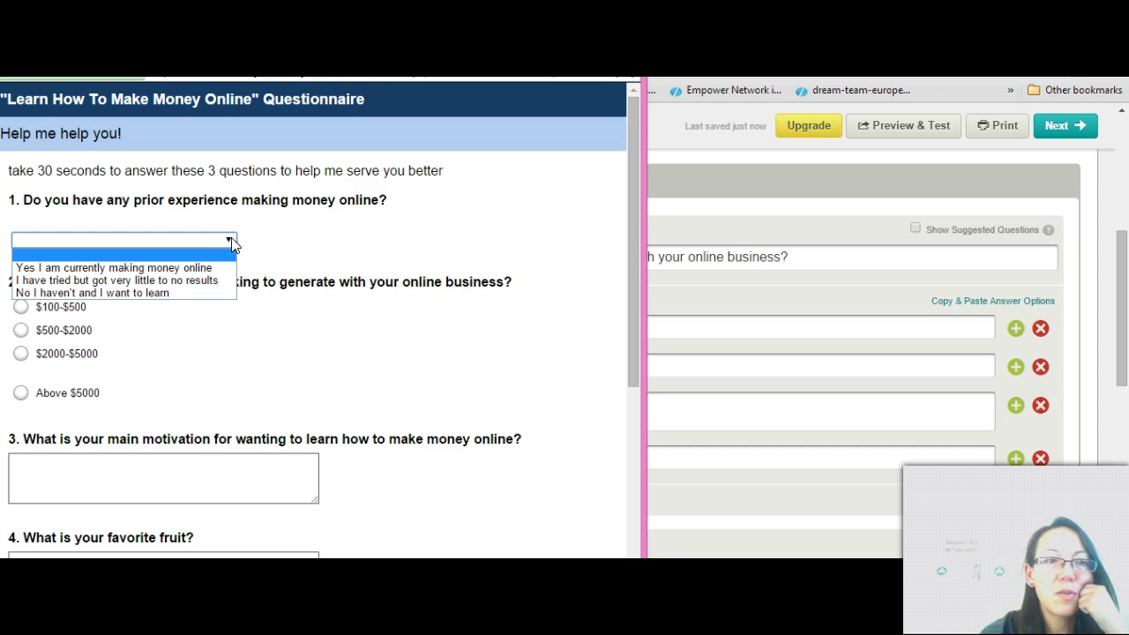
left_click(230, 241)
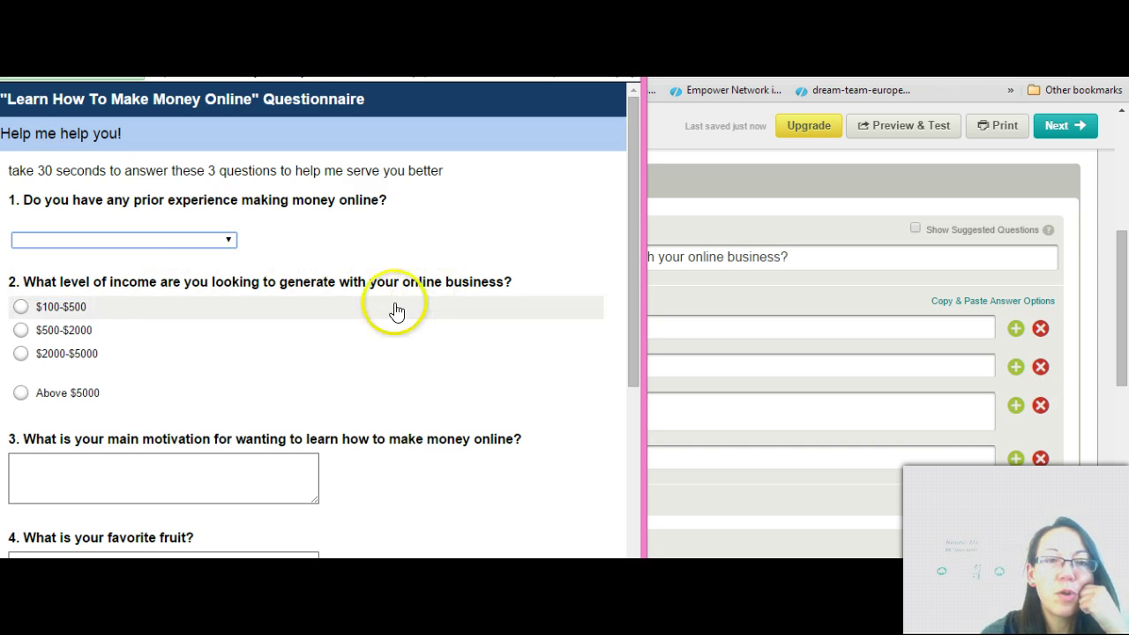
left_click(20, 307)
left_click(21, 331)
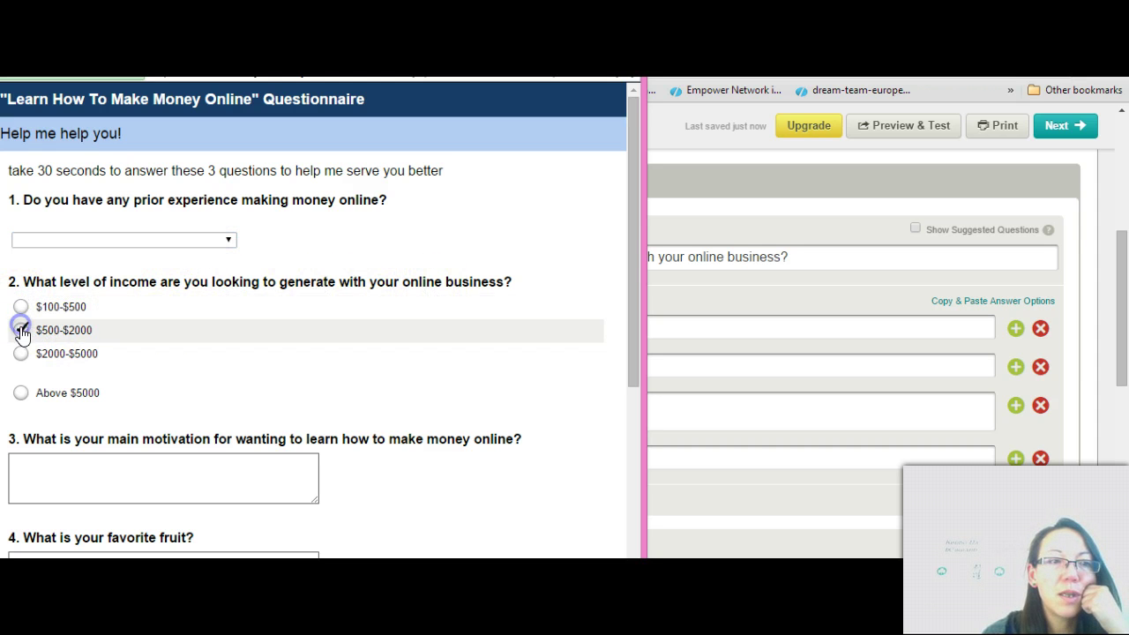
left_click(20, 354)
left_click(237, 363)
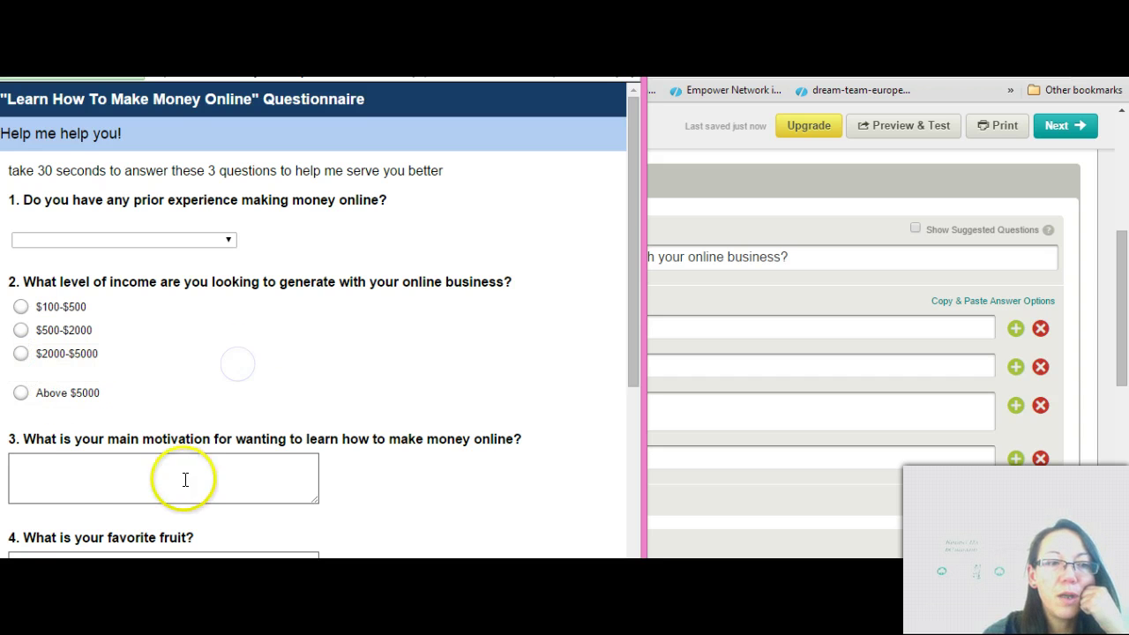
left_click(36, 481)
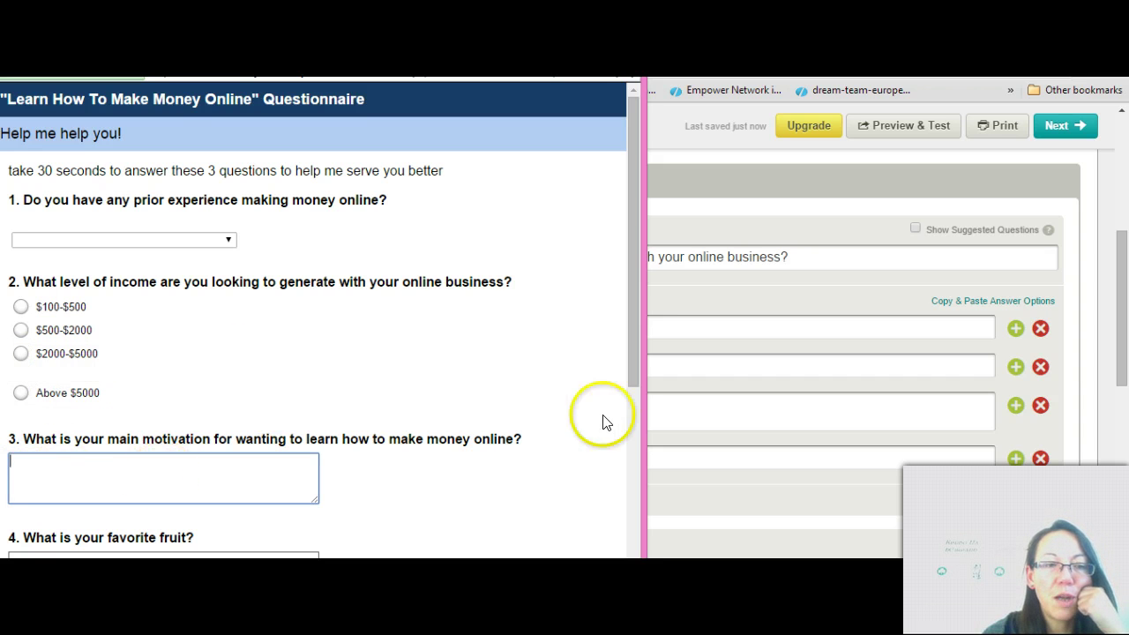
left_click_drag(632, 295, 632, 386)
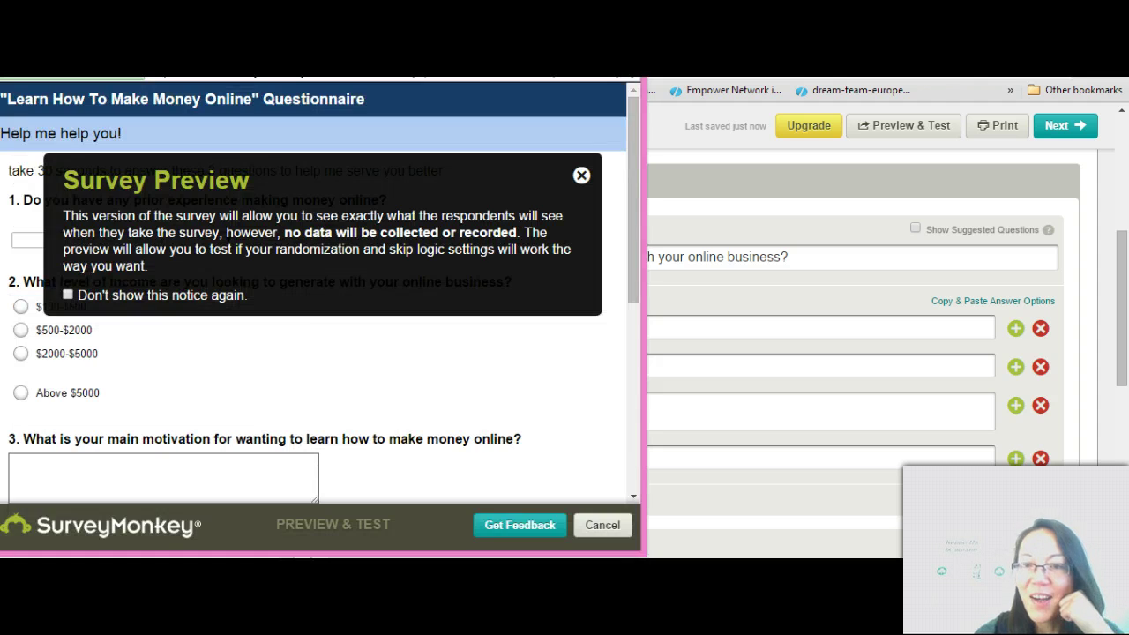
left_click(627, 100)
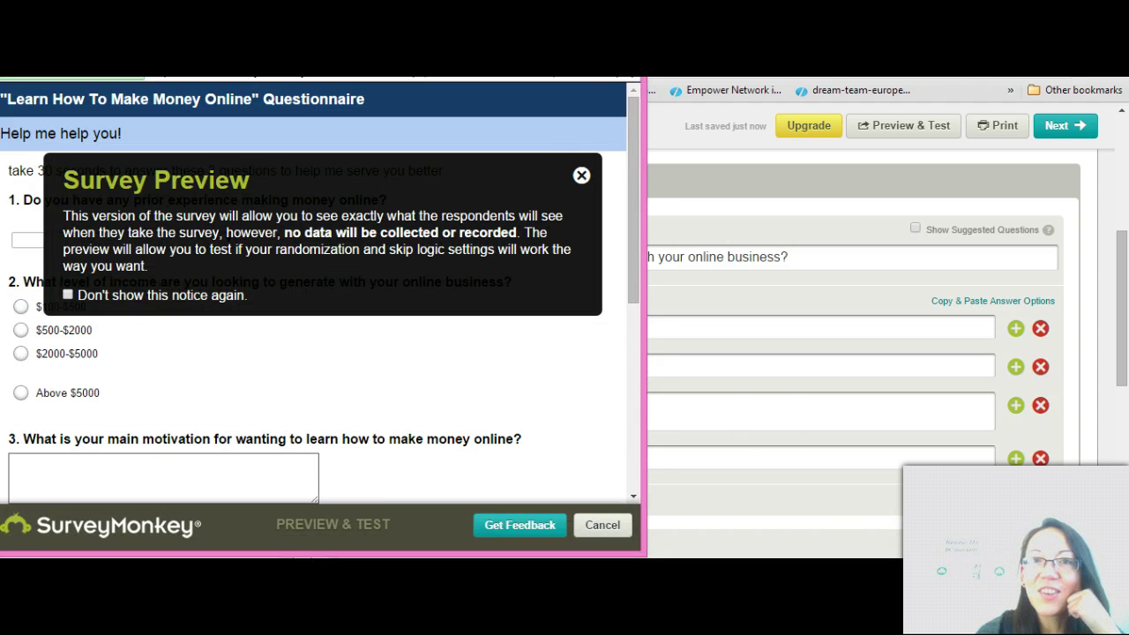
Delete question 4, "What is your favorite fruit?", from the survey and confirm the deletion
left_click_drag(1121, 273, 1121, 387)
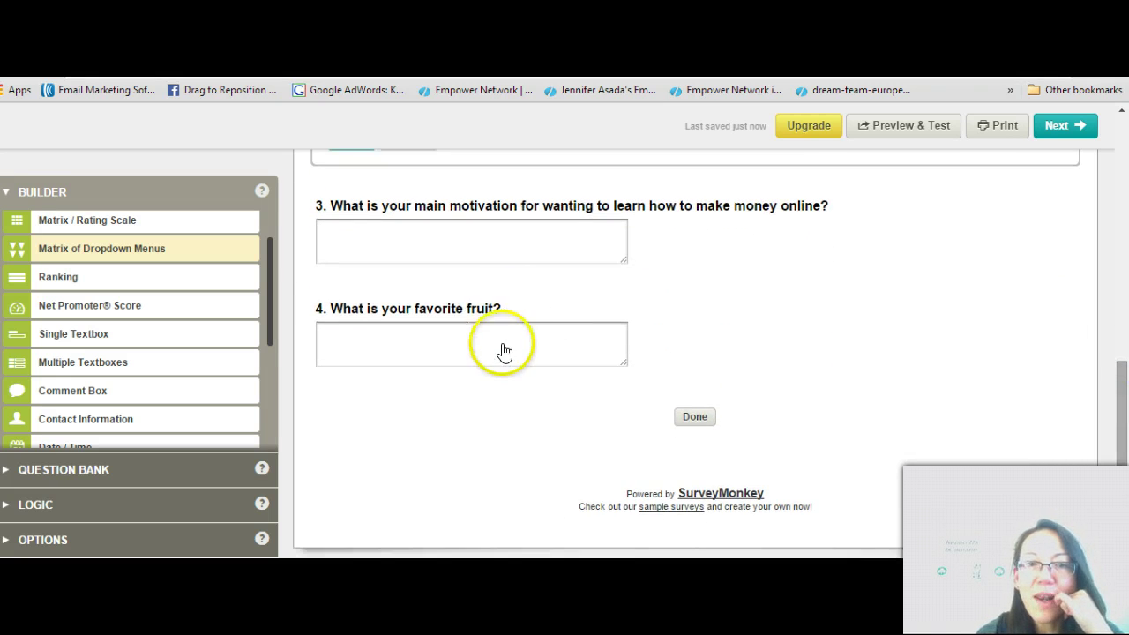
mouse_move(503, 354)
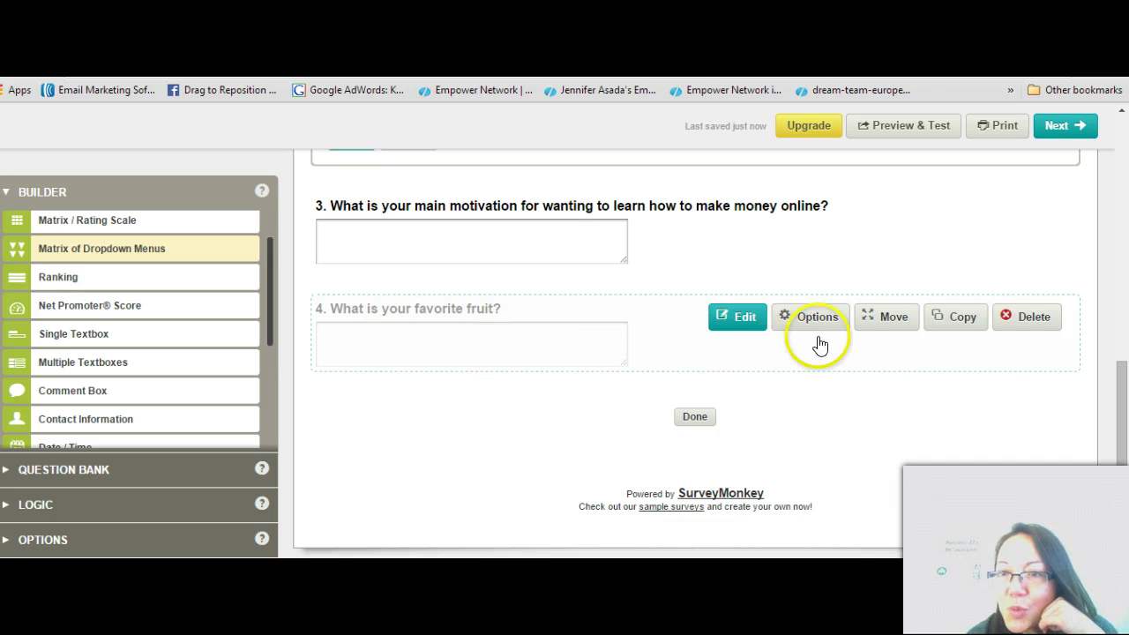
left_click(1035, 319)
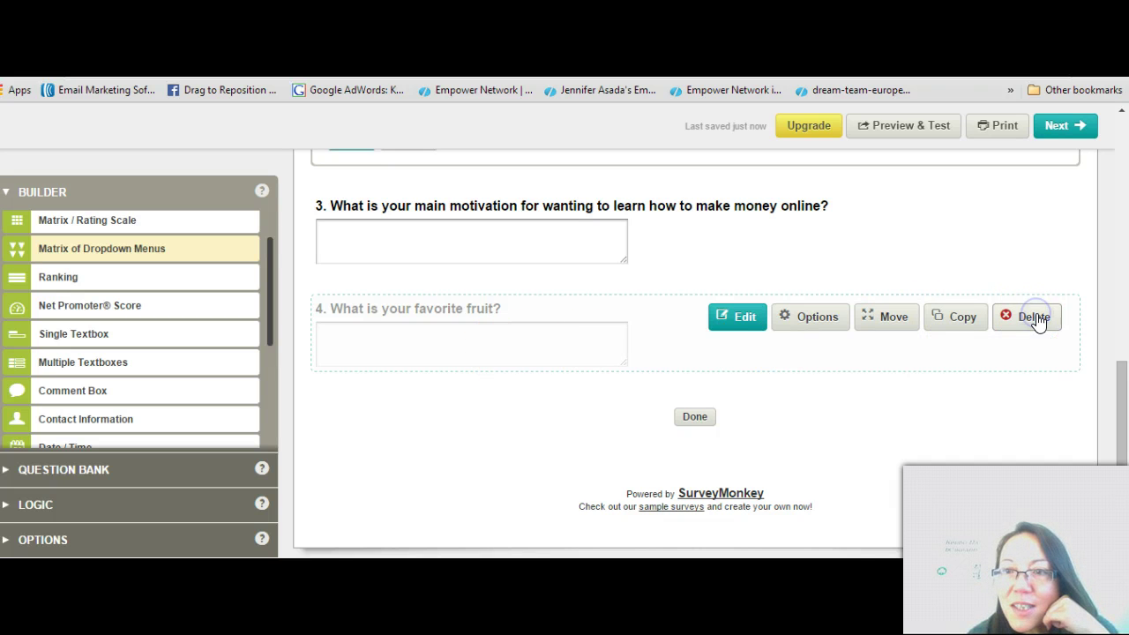
left_click(991, 340)
Set up response collection for the survey with the Web Link Collector
left_click(1125, 427)
left_click_drag(1125, 426, 1119, 142)
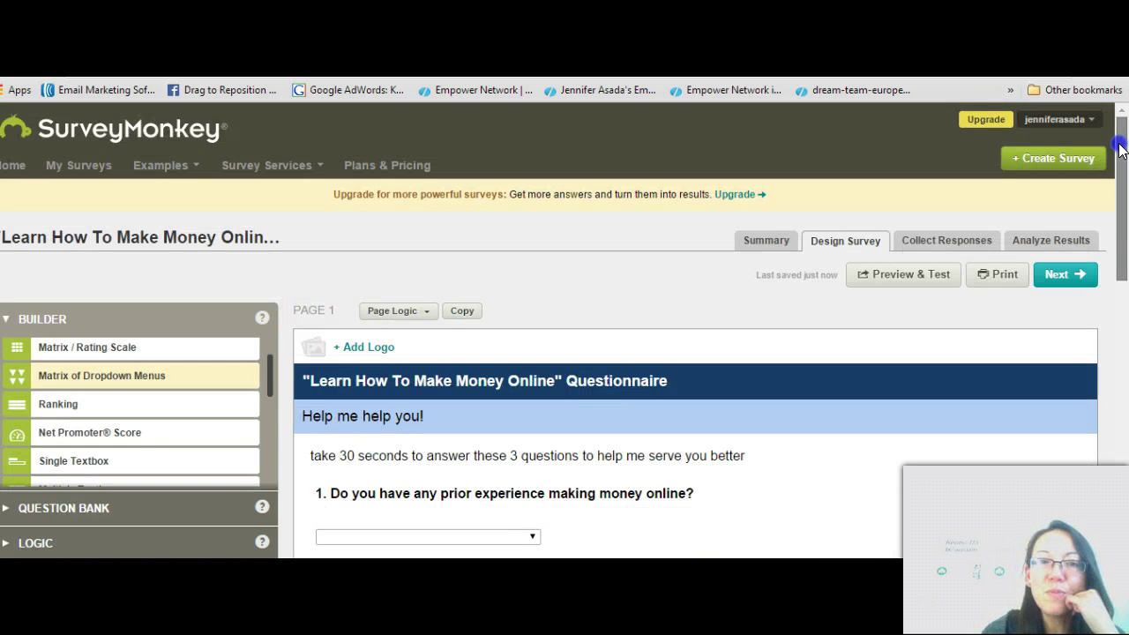
left_click(942, 304)
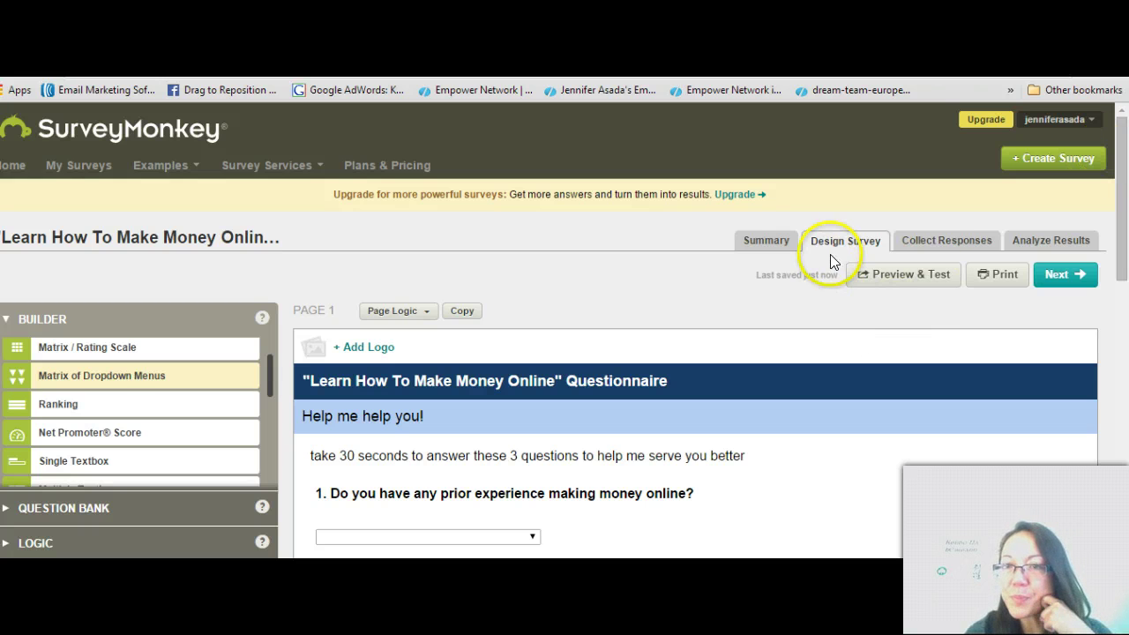
left_click(934, 243)
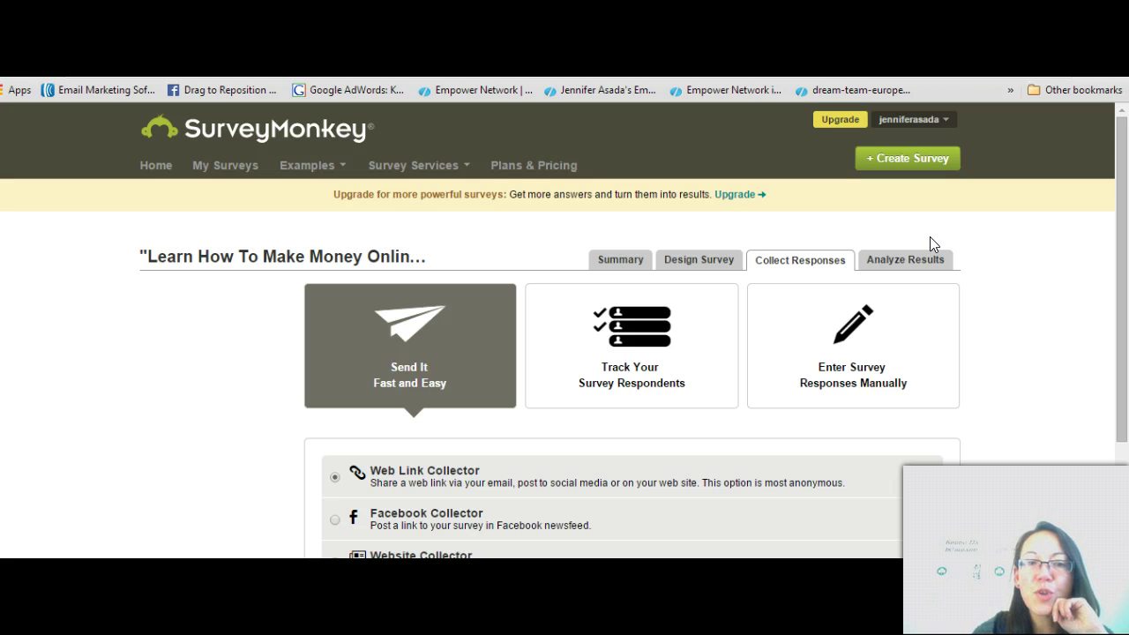
mouse_move(1117, 227)
left_mouse_down()
mouse_move(1116, 184)
mouse_move(1122, 239)
left_mouse_up()
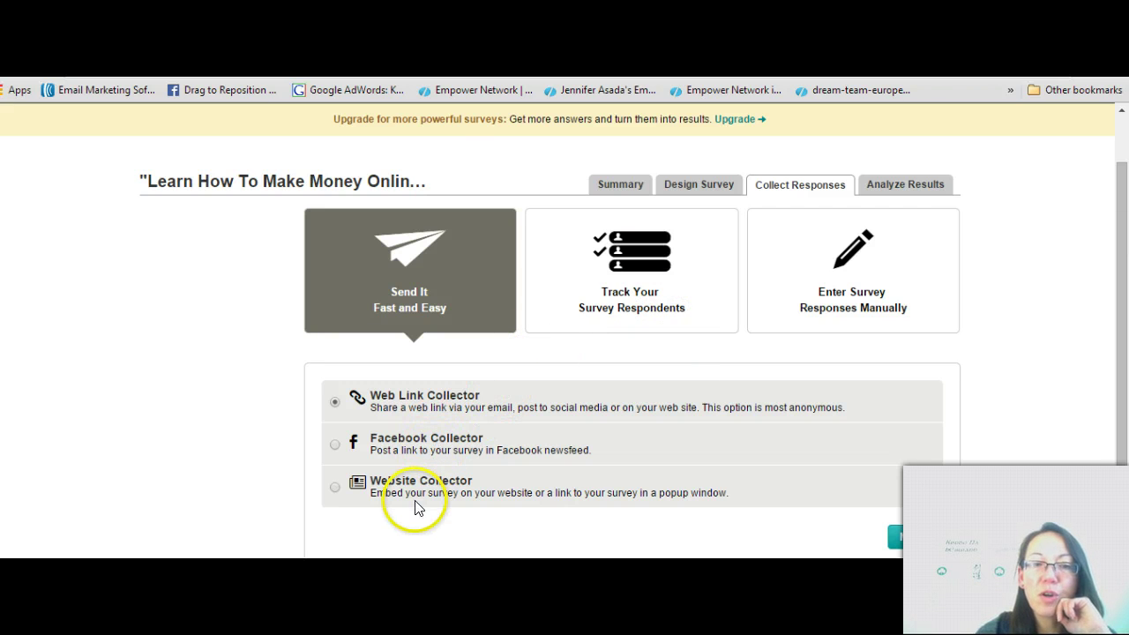
left_click(395, 403)
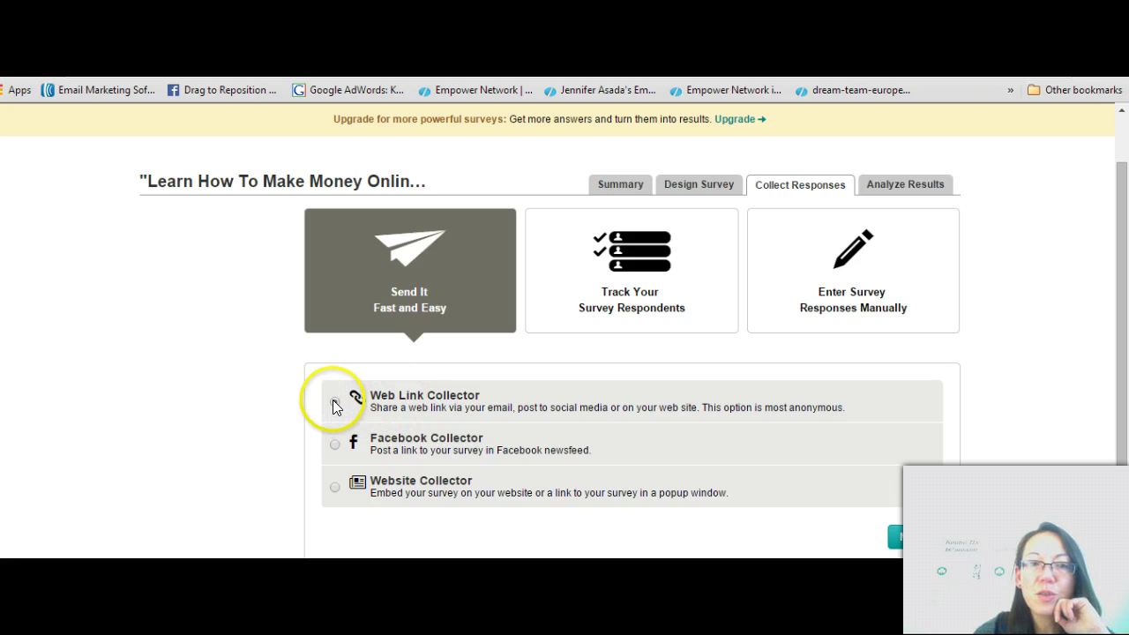
left_click(914, 538)
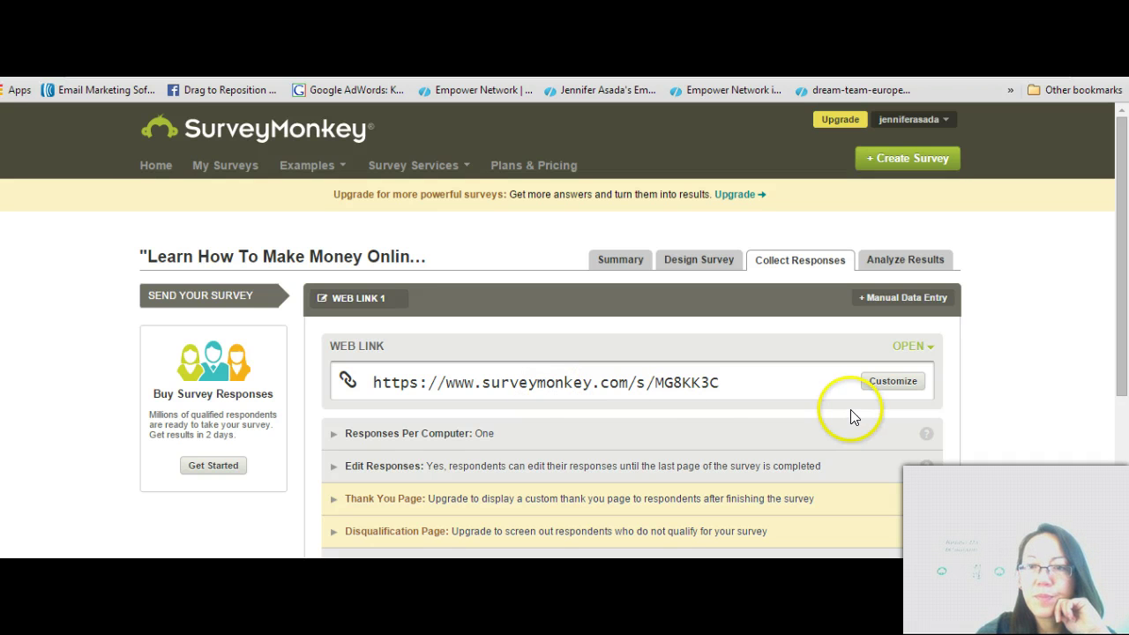
Copy the survey's web link and open the survey's results analysis
left_click(498, 379)
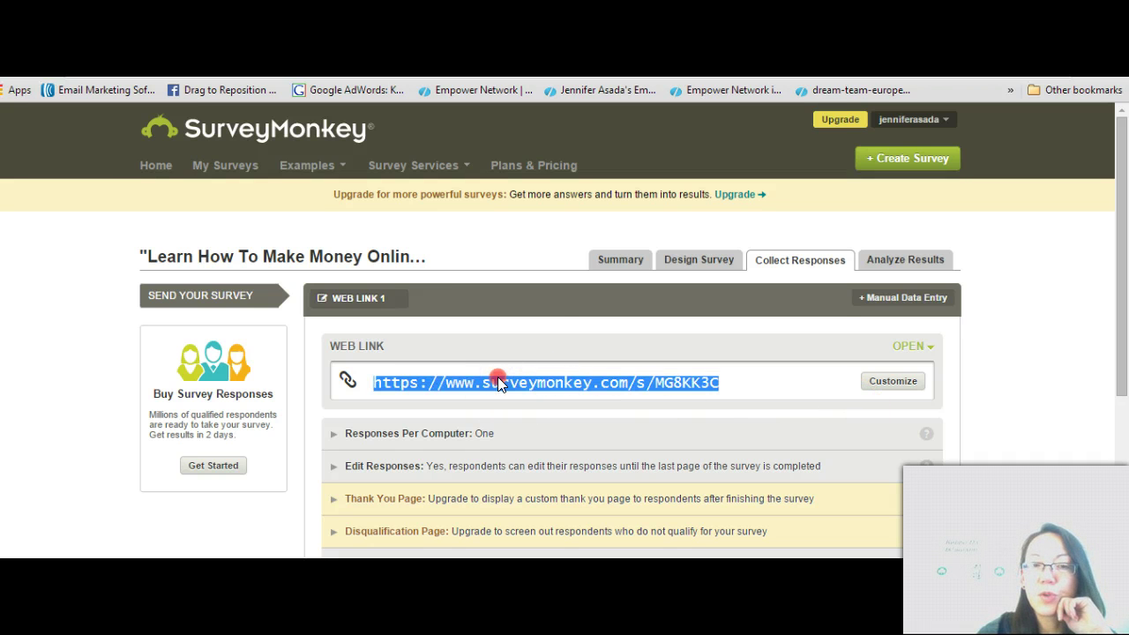
right_click(498, 379)
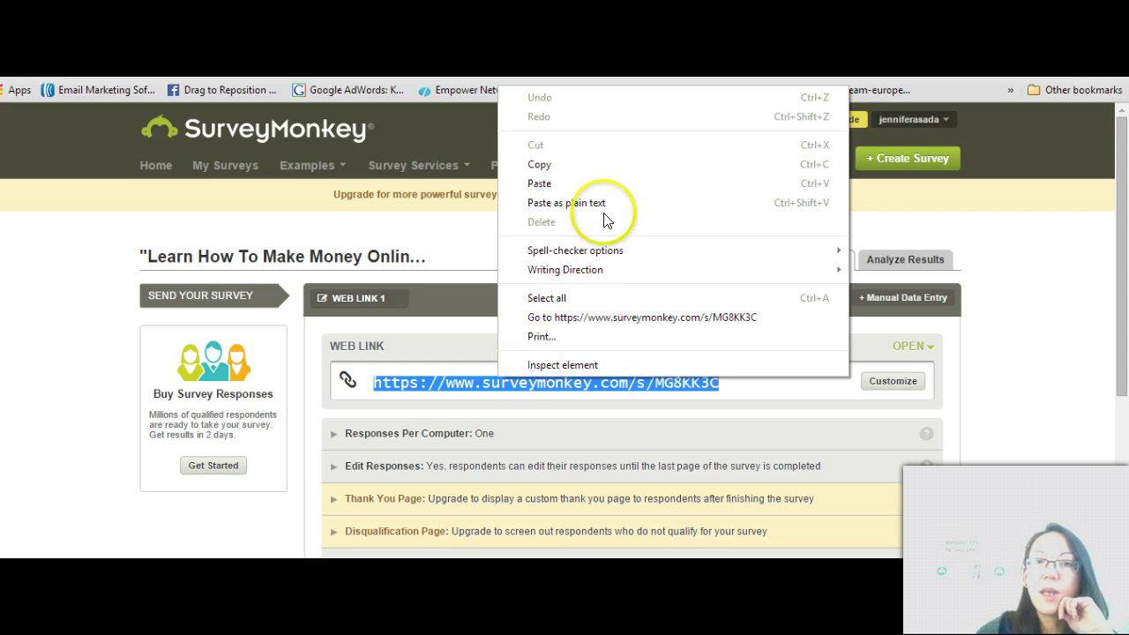
left_click(590, 166)
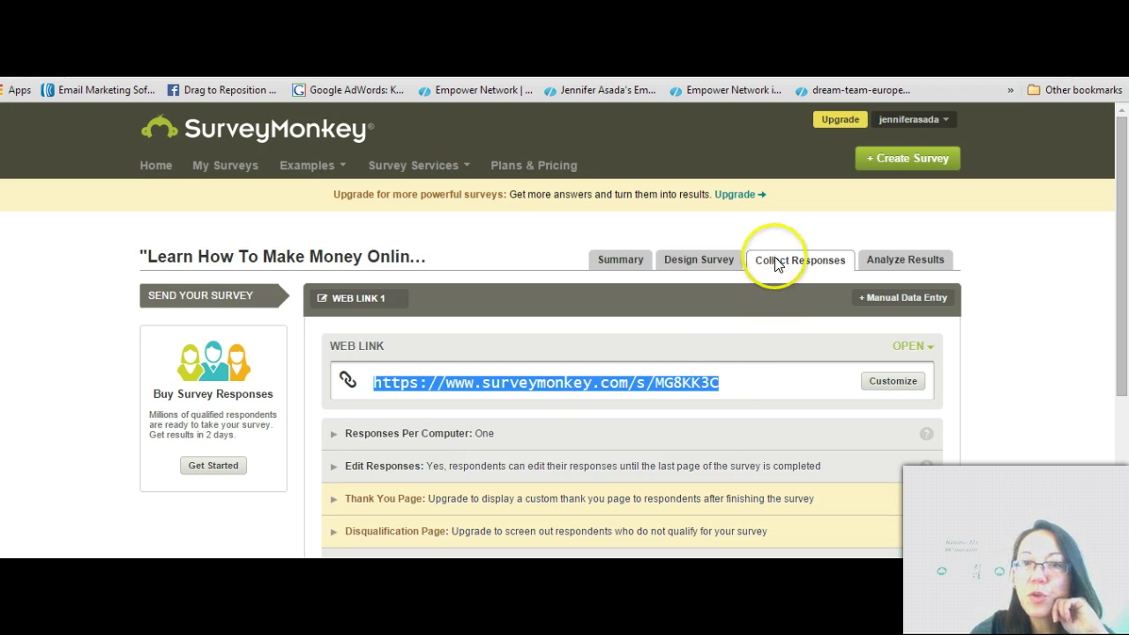
left_click(895, 263)
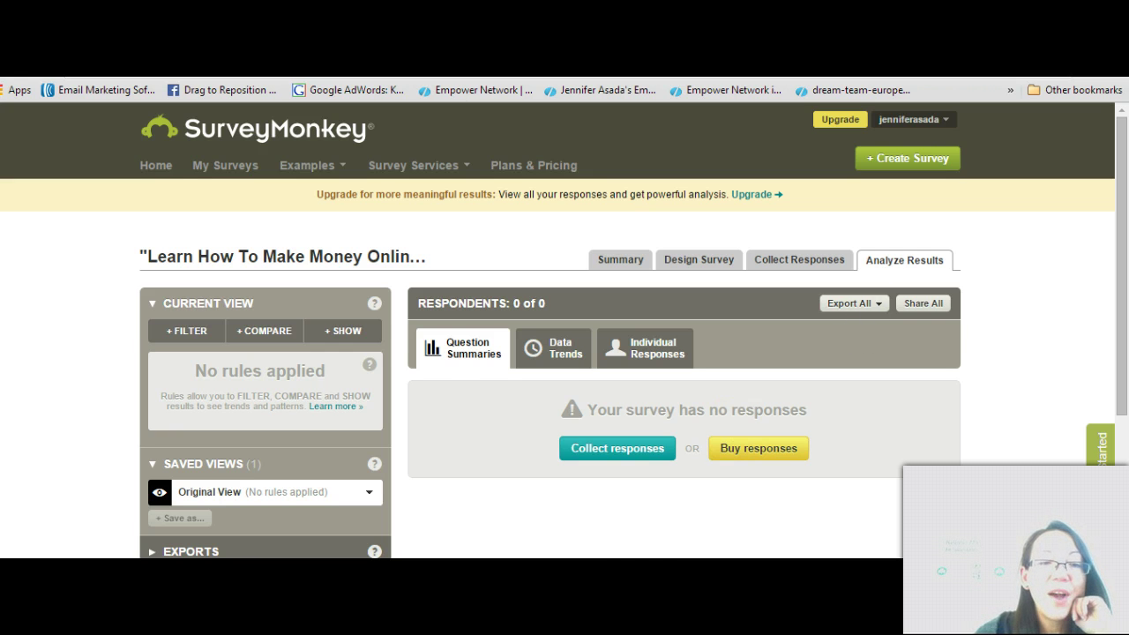
Switch to the PowerPoint presentation and display its second slide with the website and contact card
key("alt+Tab")
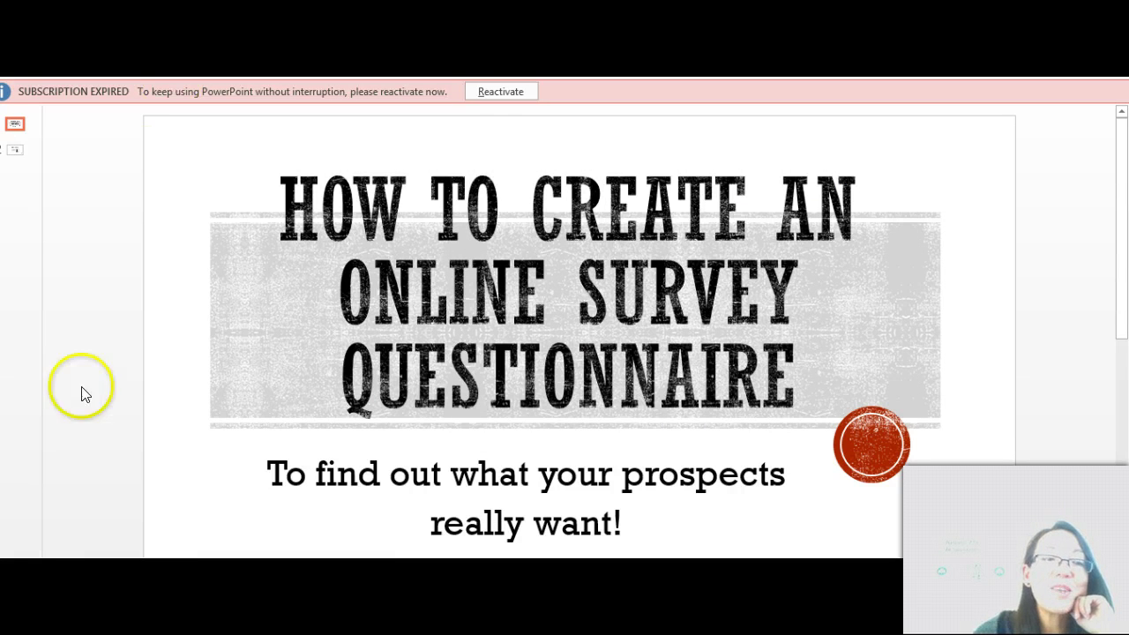
left_click(16, 151)
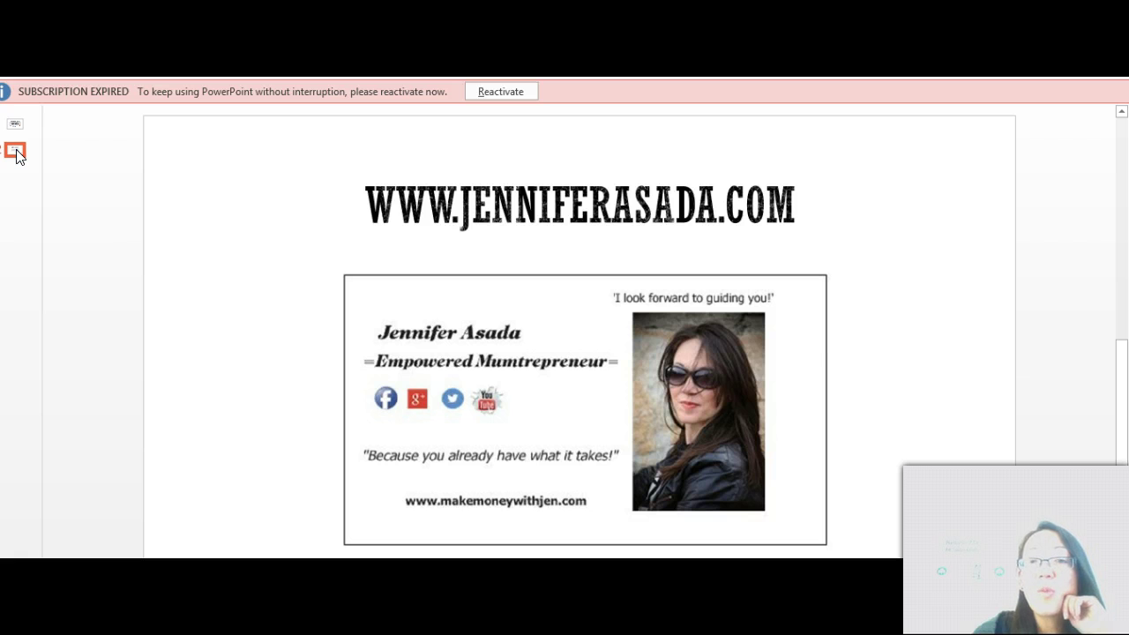